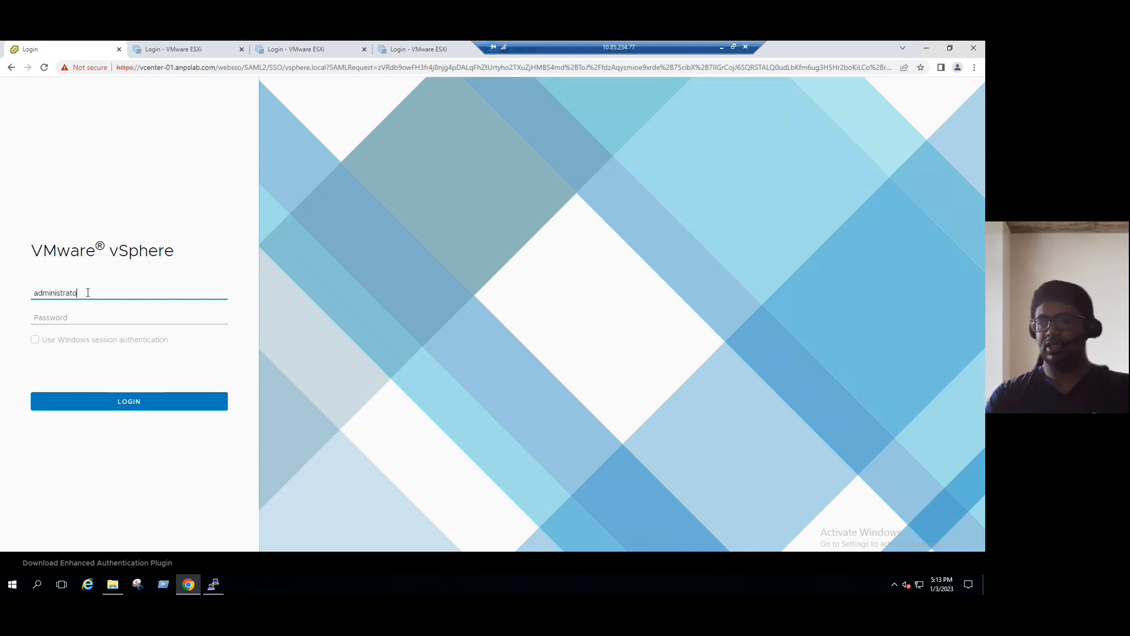
# Sign in to vCenter with the vsphere.local administrator account, retrying after the 400 error.
pyautogui.write('vsphere.local')
pyautogui.press('Tab')
pyautogui.write('**')
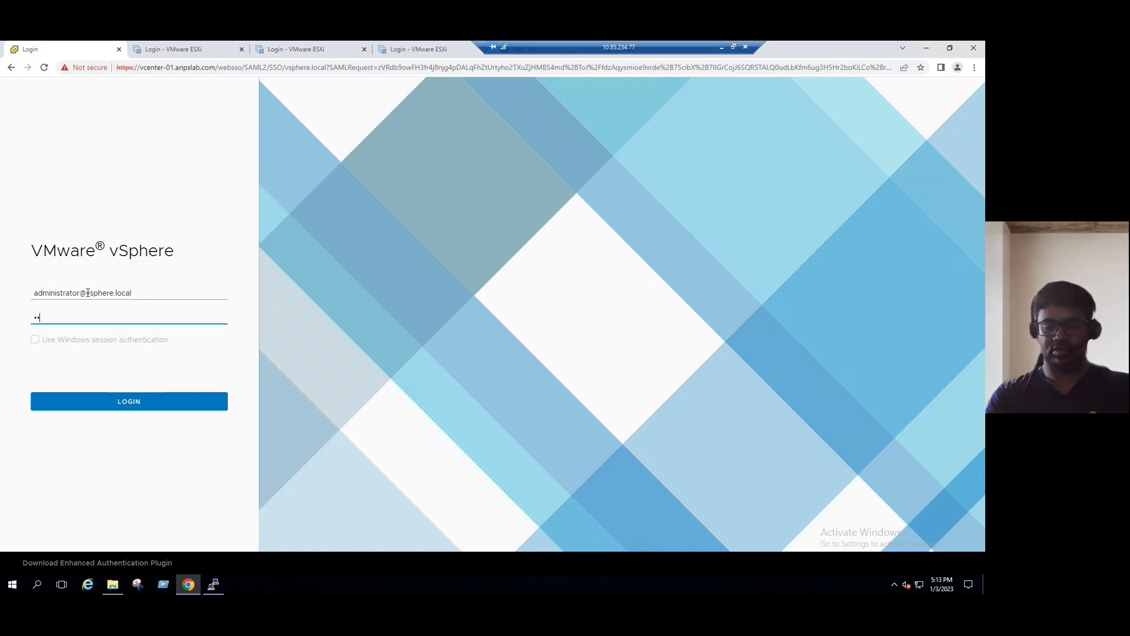
pyautogui.press('BackSpace')
pyautogui.press('BackSpace')
pyautogui.press('BackSpace')
pyautogui.write('*')
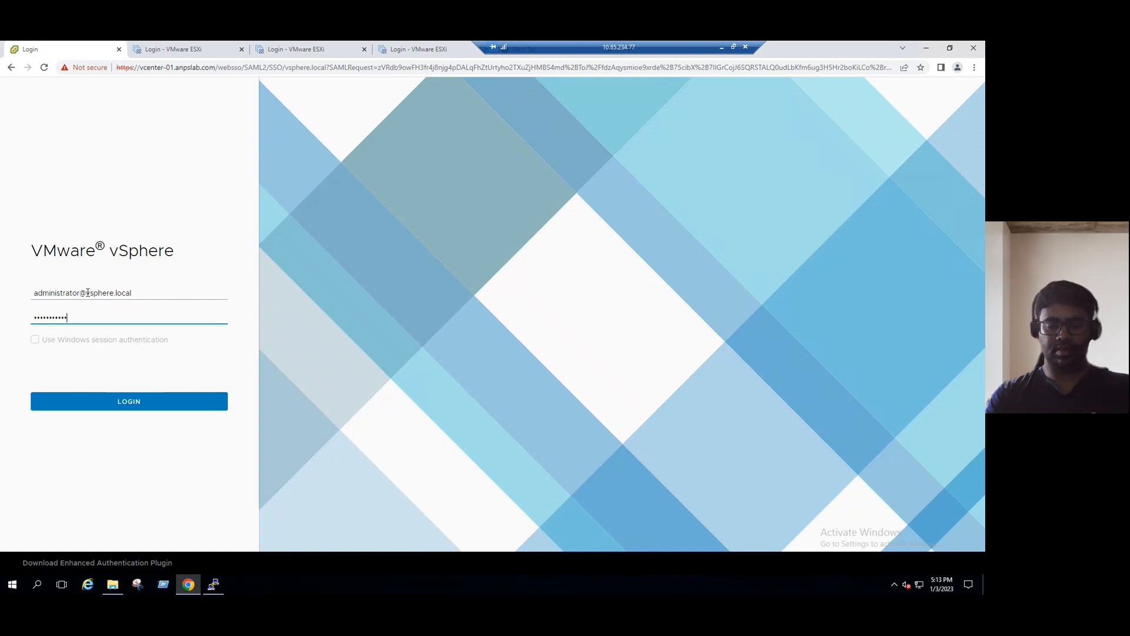
pyautogui.write('**********')
pyautogui.press('Return')
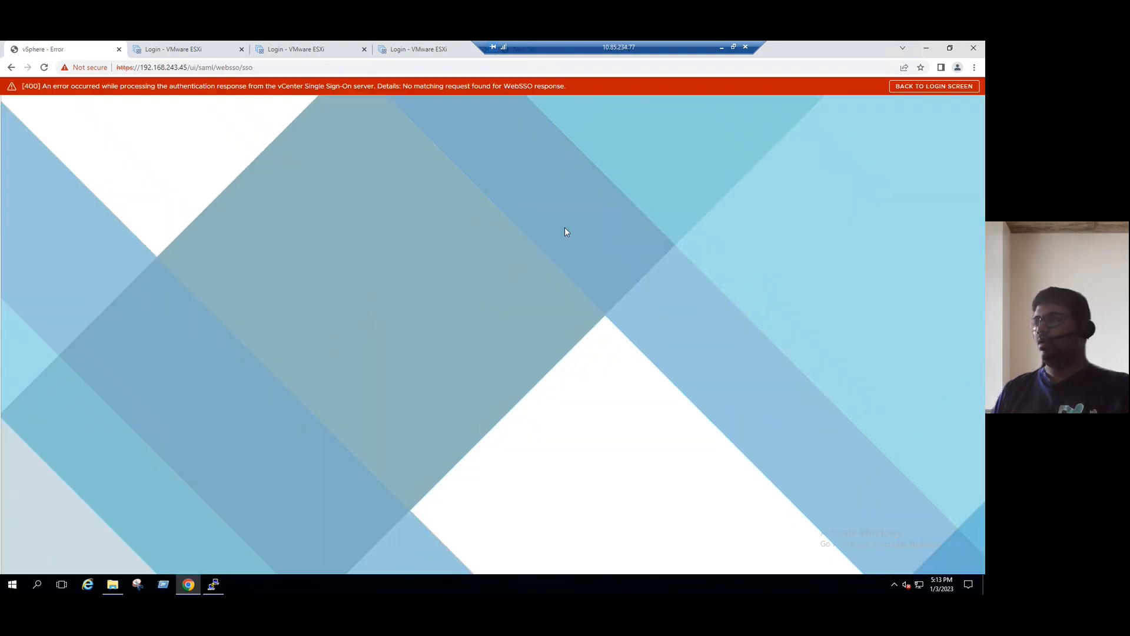
pyautogui.click(936, 85)
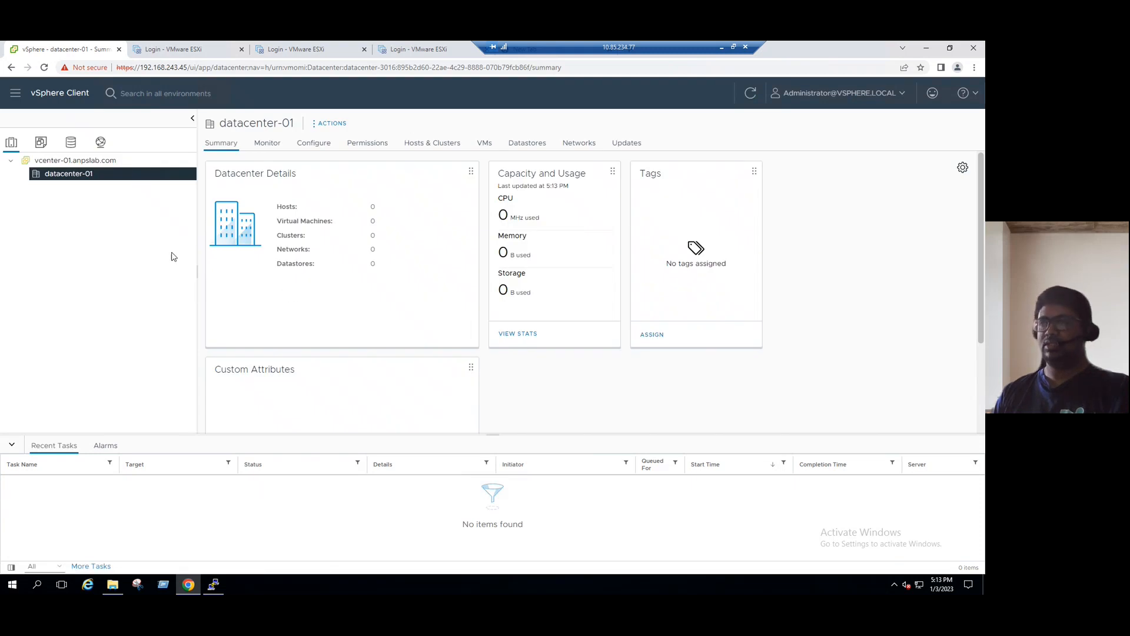
# Check the vCenter and datacenter-01 summaries, noting datacenter-01 has 0 hosts.
pyautogui.click(88, 164)
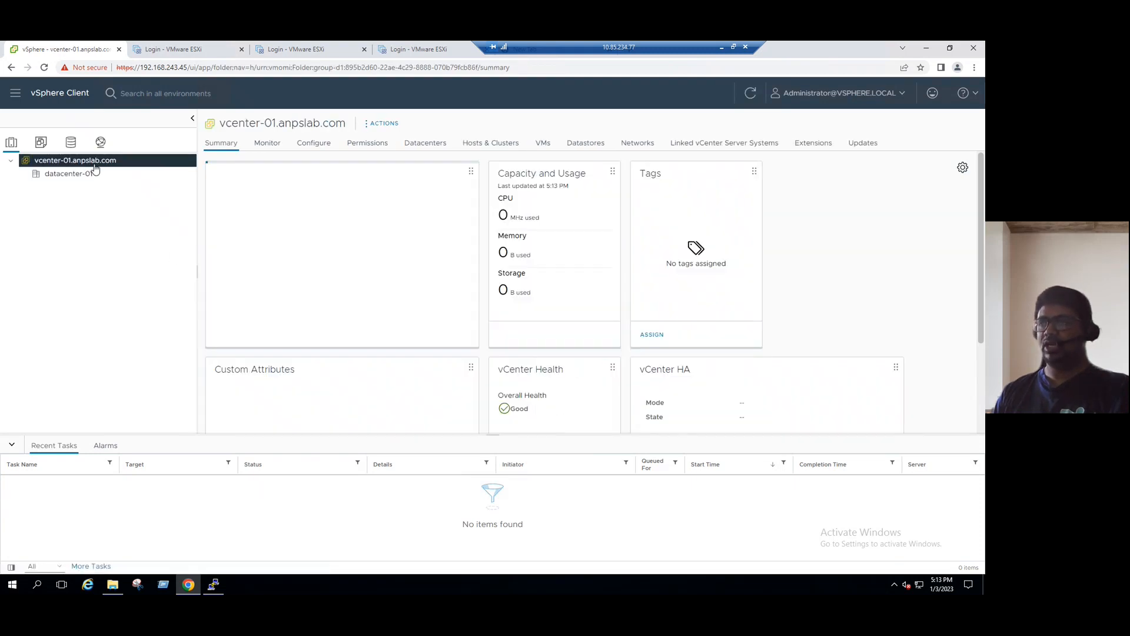
pyautogui.click(70, 178)
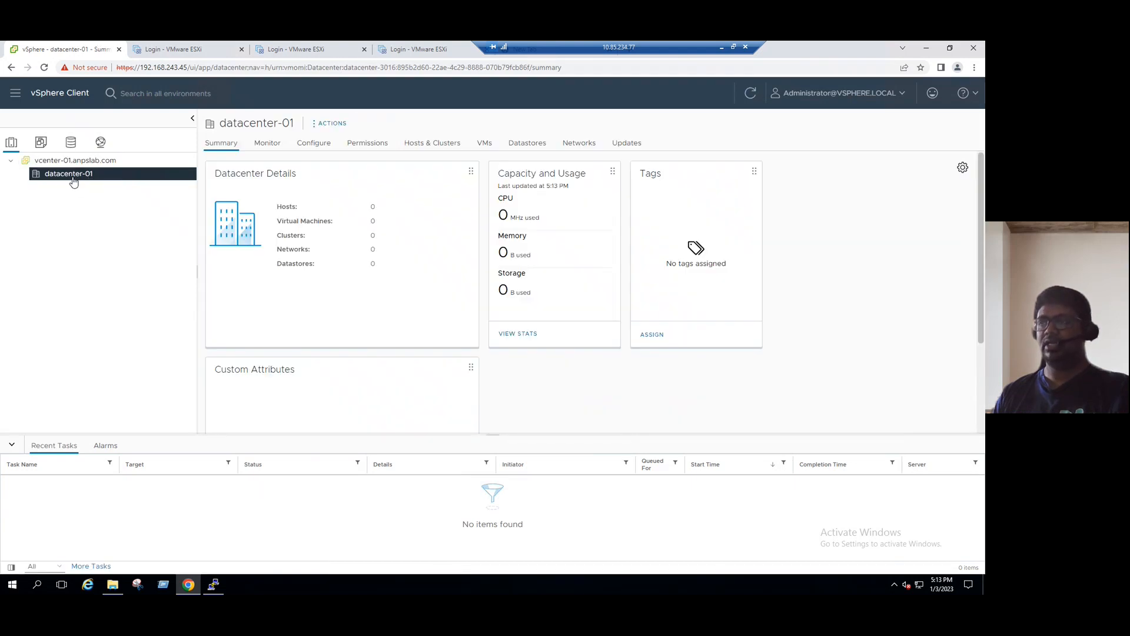
pyautogui.doubleClick(372, 207)
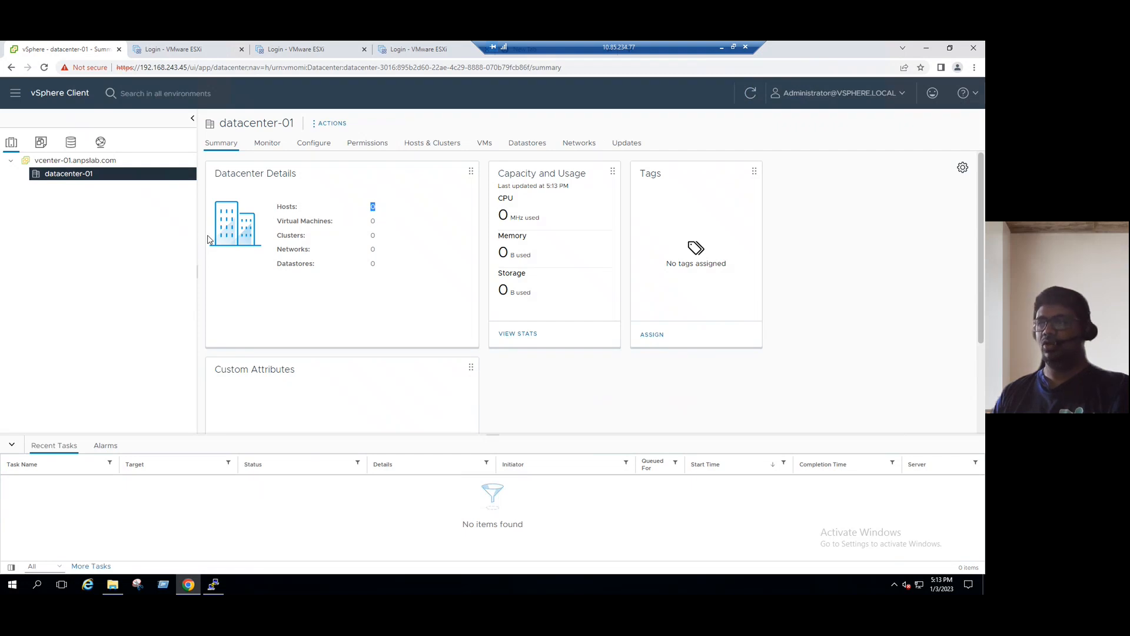
pyautogui.rightClick(82, 178)
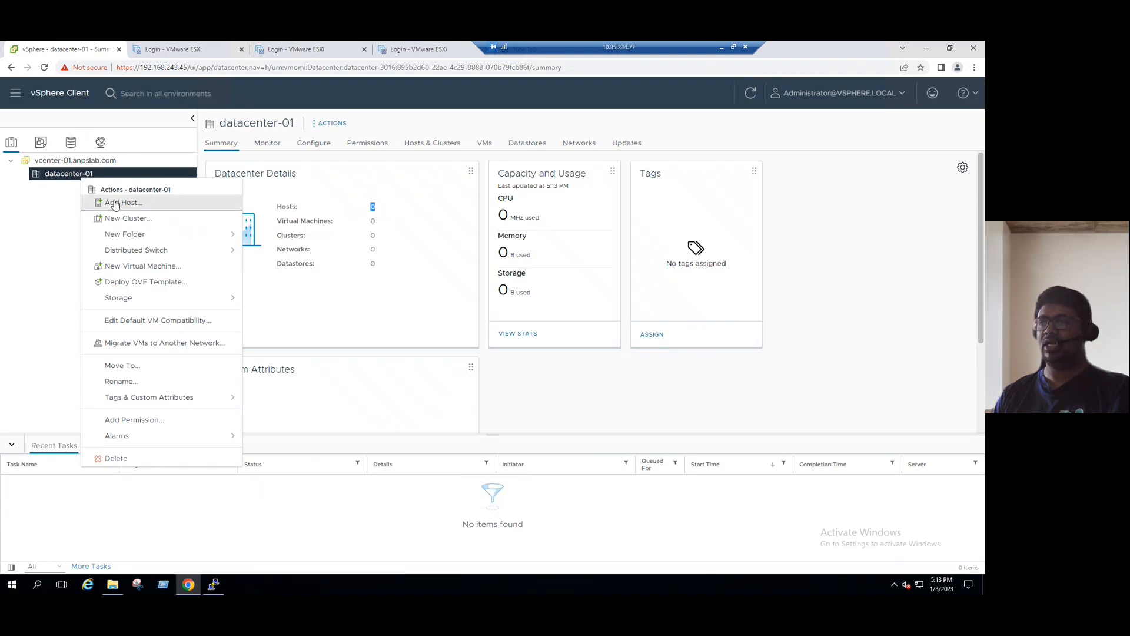
pyautogui.click(52, 228)
# Launch Add Host from datacenter-01's actions, ready to enter the host name.
pyautogui.click(68, 161)
pyautogui.rightClick(68, 161)
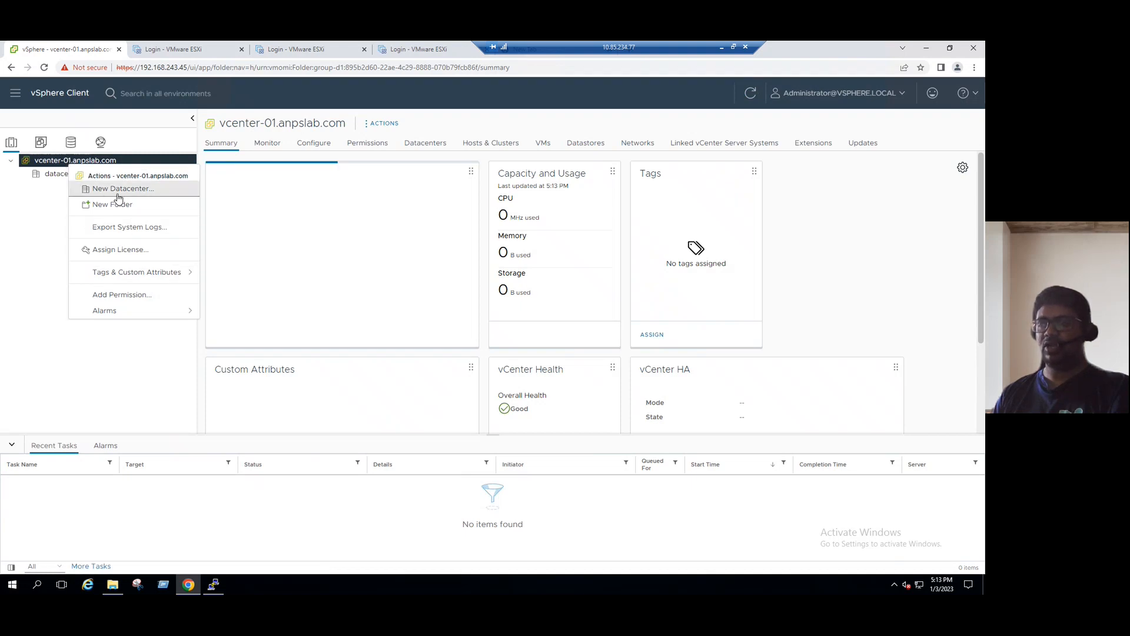
pyautogui.click(37, 212)
pyautogui.click(57, 180)
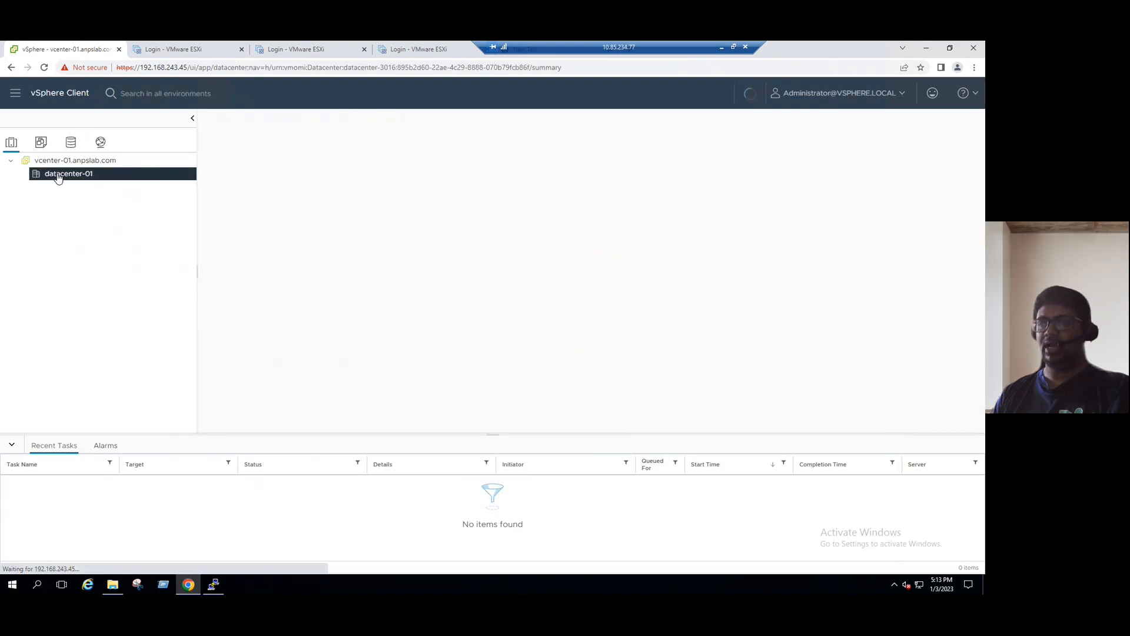
pyautogui.rightClick(56, 175)
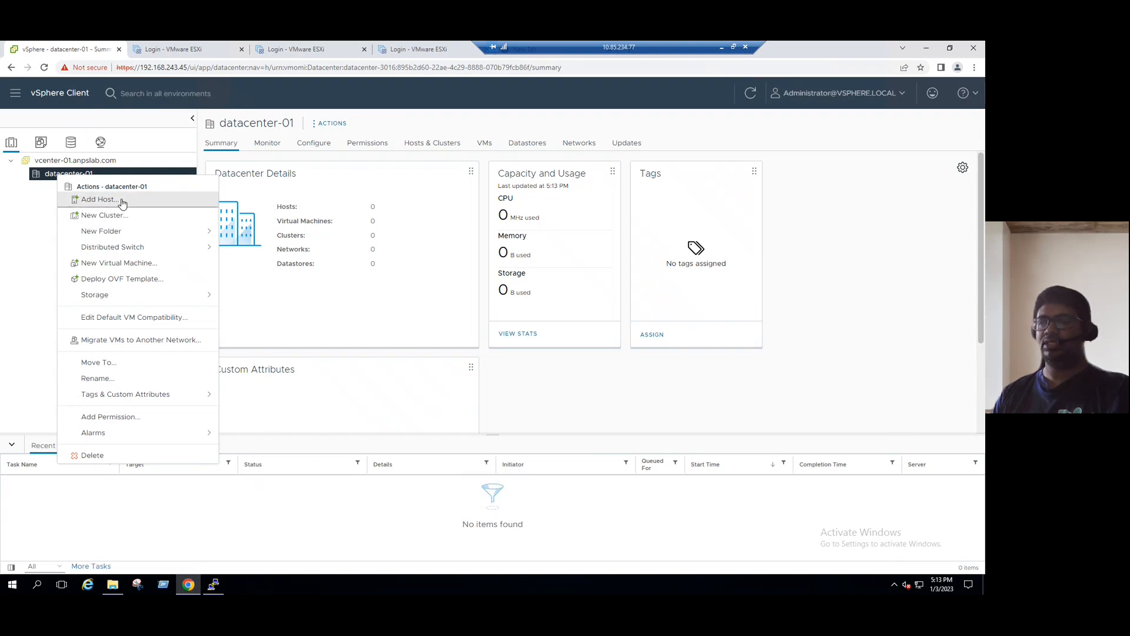
pyautogui.click(120, 200)
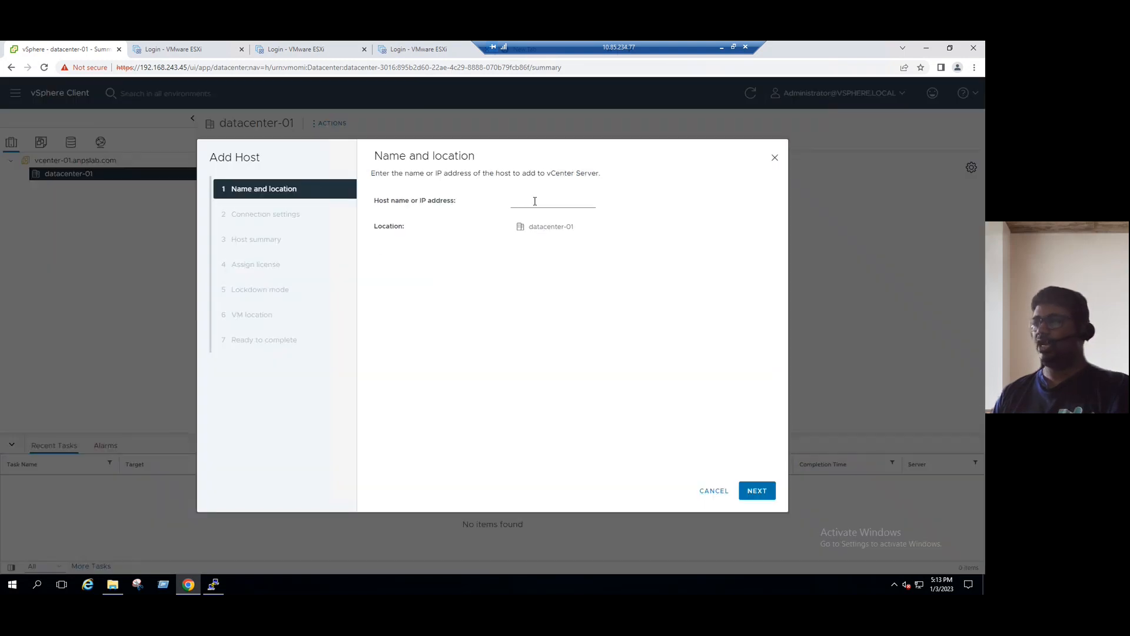
pyautogui.click(534, 202)
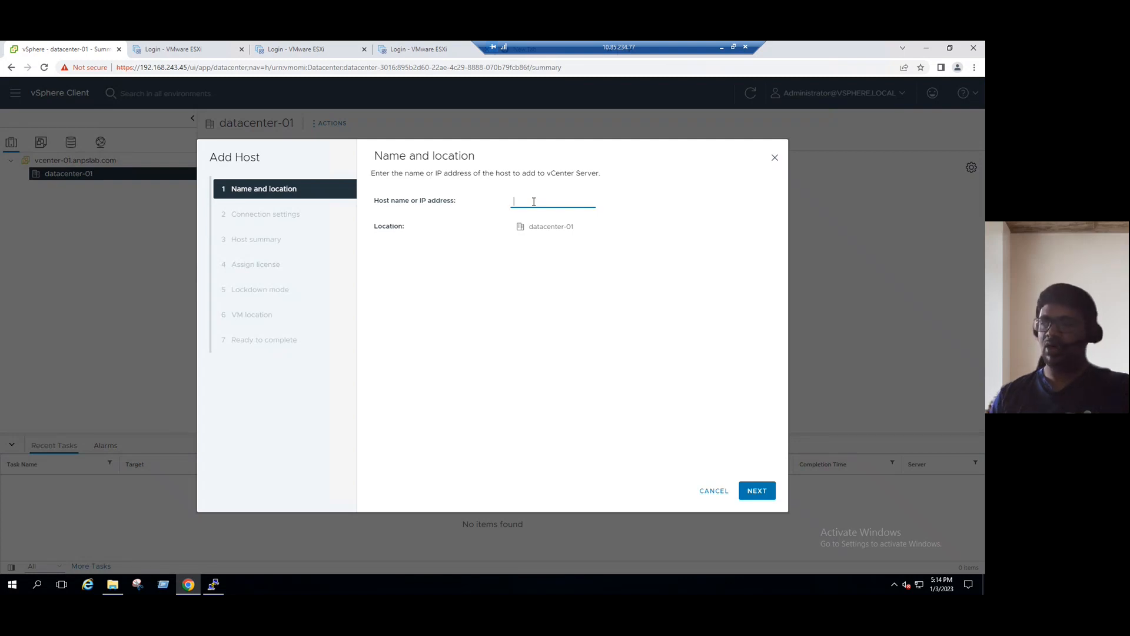
# Sign in to the esxi01 ESXi Host Client as root.
pyautogui.click(179, 49)
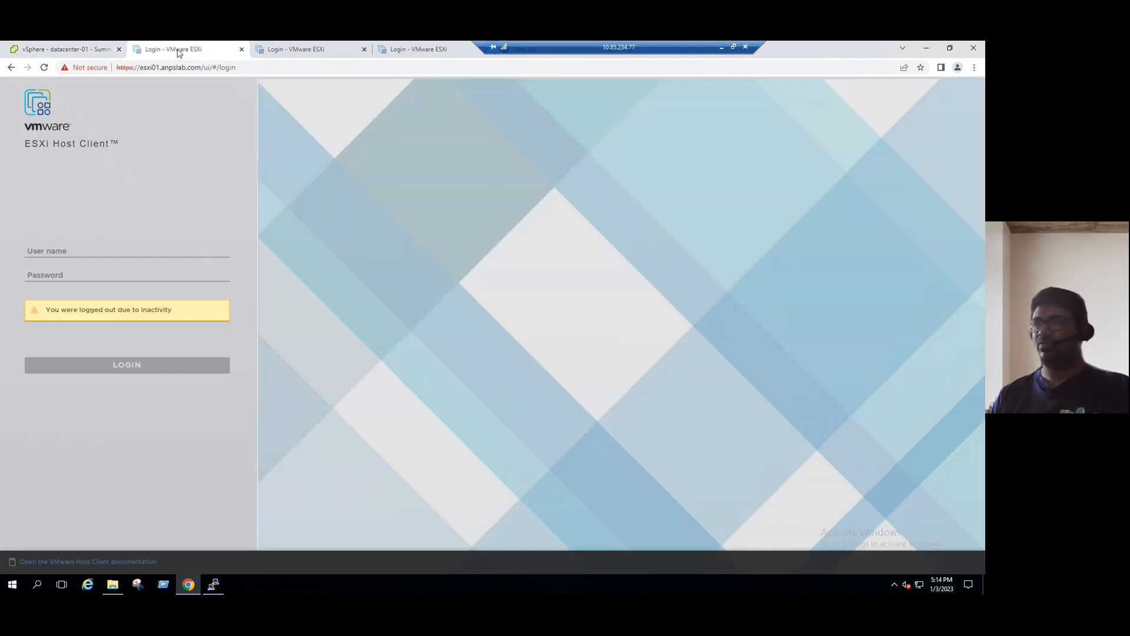
pyautogui.click(95, 250)
pyautogui.write('root')
pyautogui.press('Tab')
pyautogui.write('••')
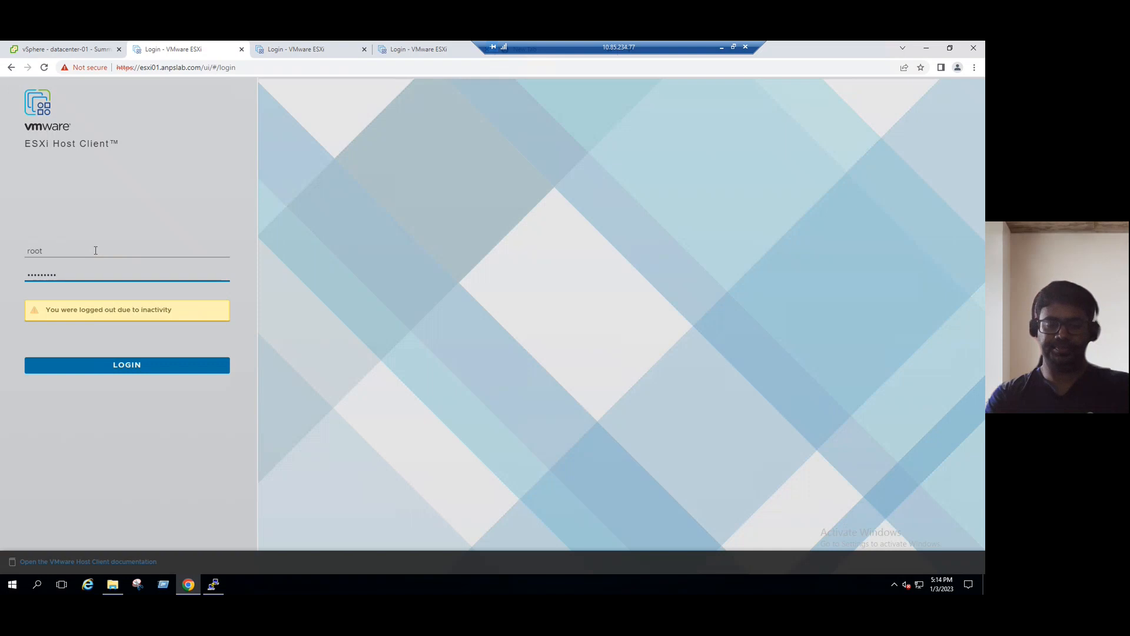
pyautogui.press('Return')
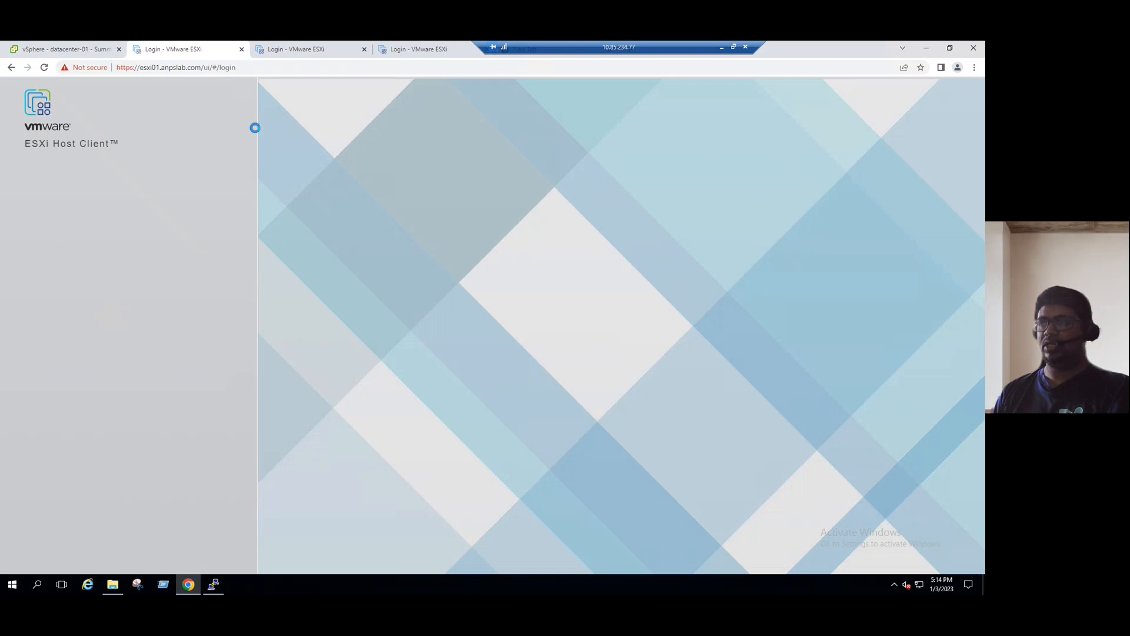
# Sign in to esxi02 as root, view its empty VM list, then go back to esxi01.
pyautogui.click(288, 51)
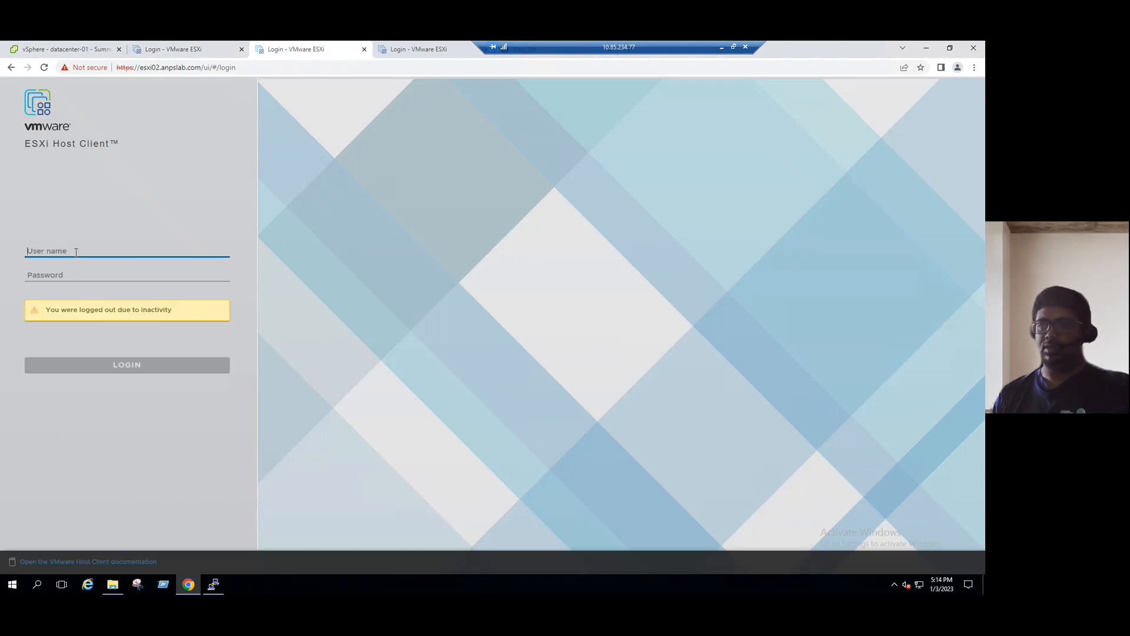
pyautogui.write('root')
pyautogui.press('Tab')
pyautogui.write('**')
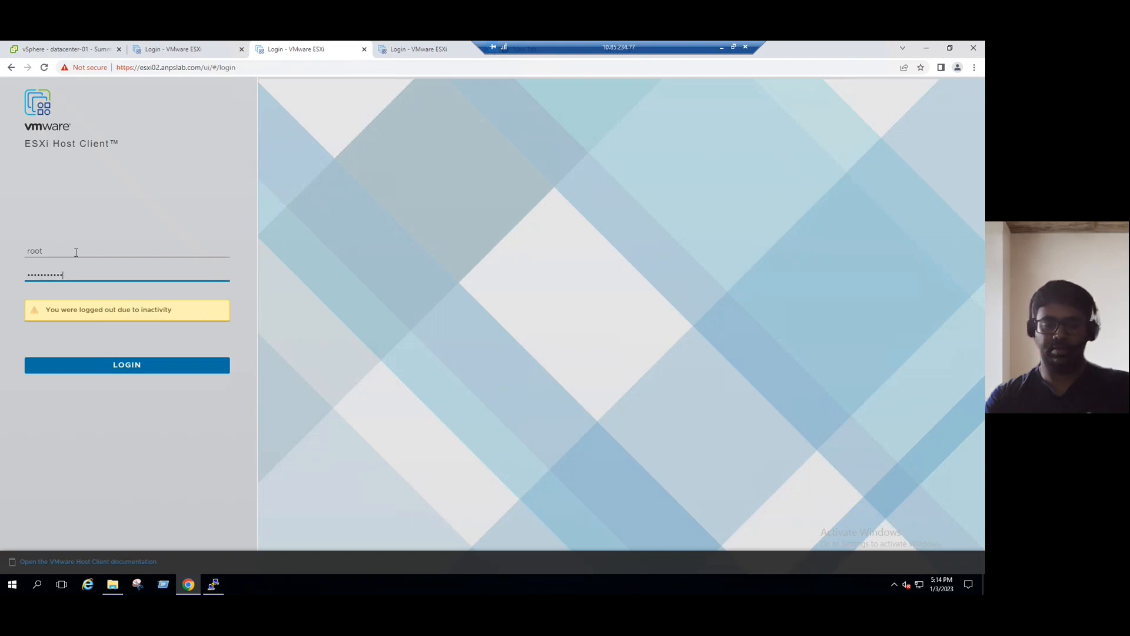
pyautogui.press('Return')
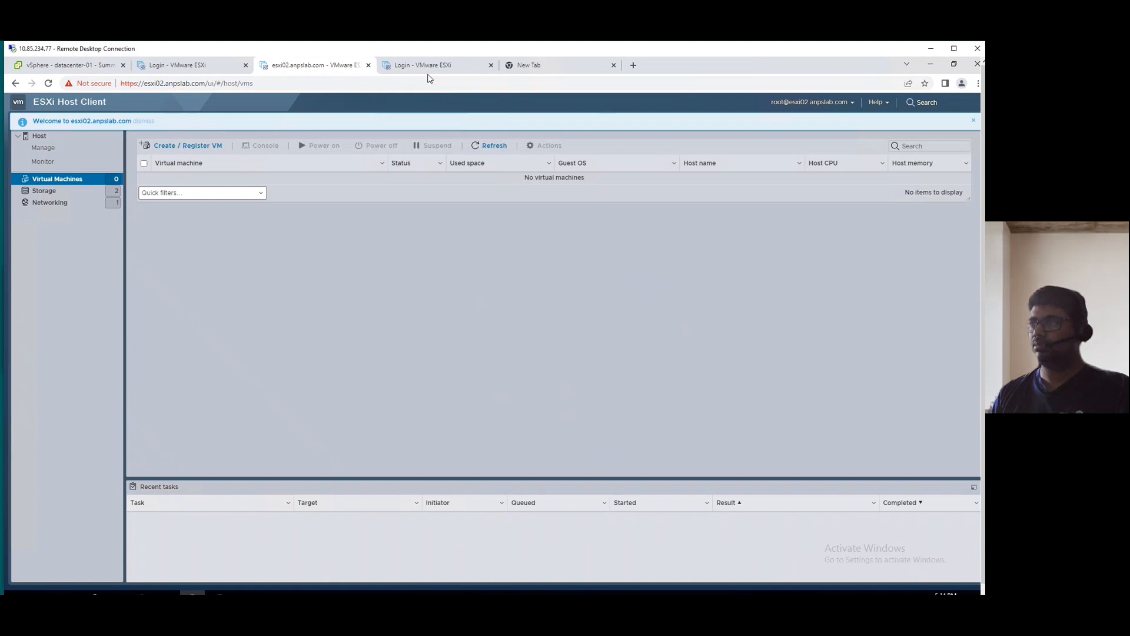
pyautogui.click(327, 88)
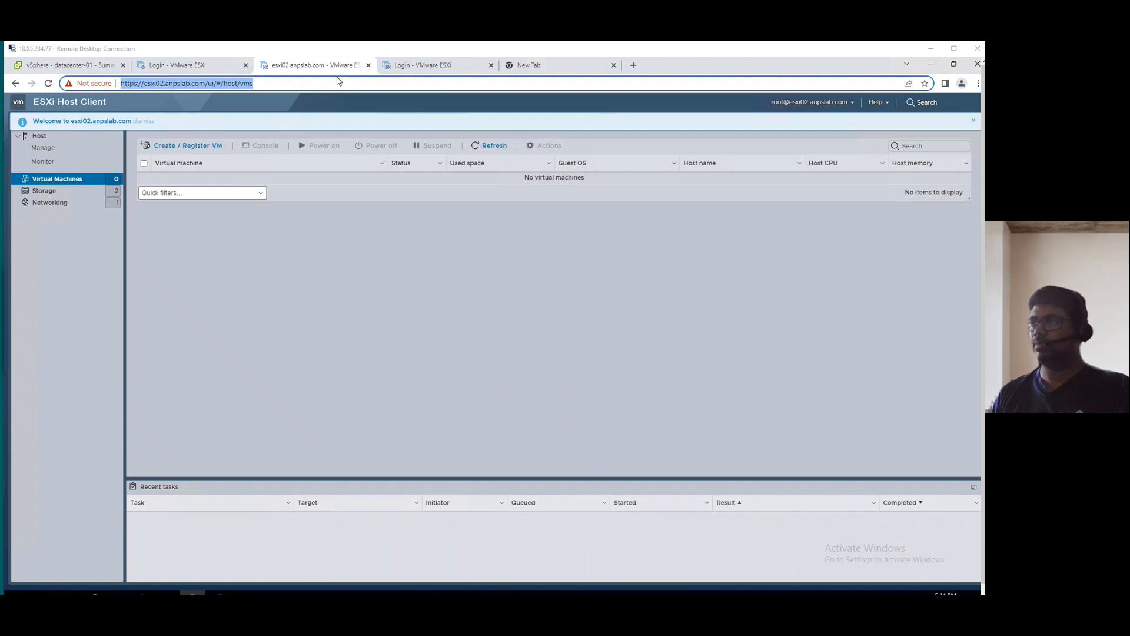
pyautogui.click(200, 70)
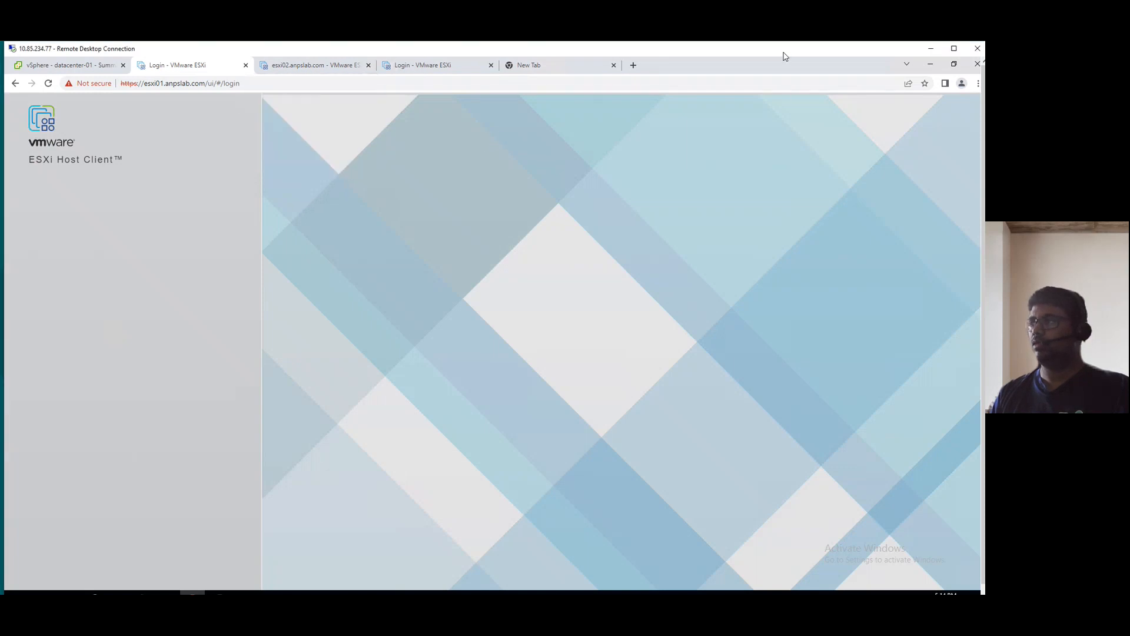
# Enter esxi01.anpslab.com as the host and submit its root credentials for connection.
pyautogui.click(83, 69)
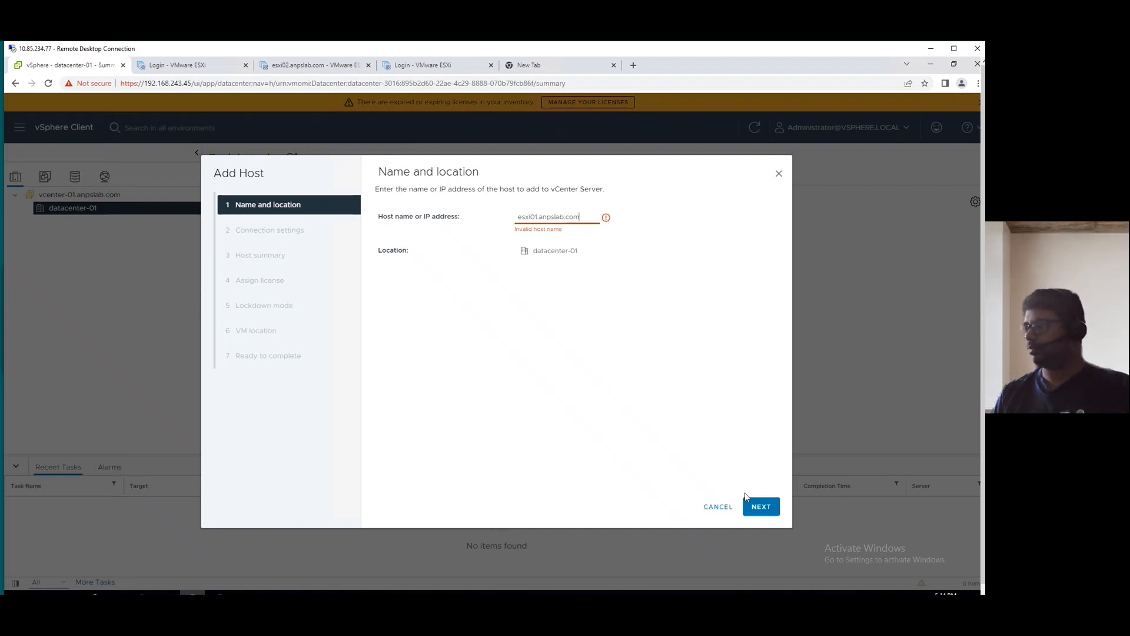
pyautogui.click(761, 510)
pyautogui.click(523, 218)
pyautogui.write('root')
pyautogui.press('Tab')
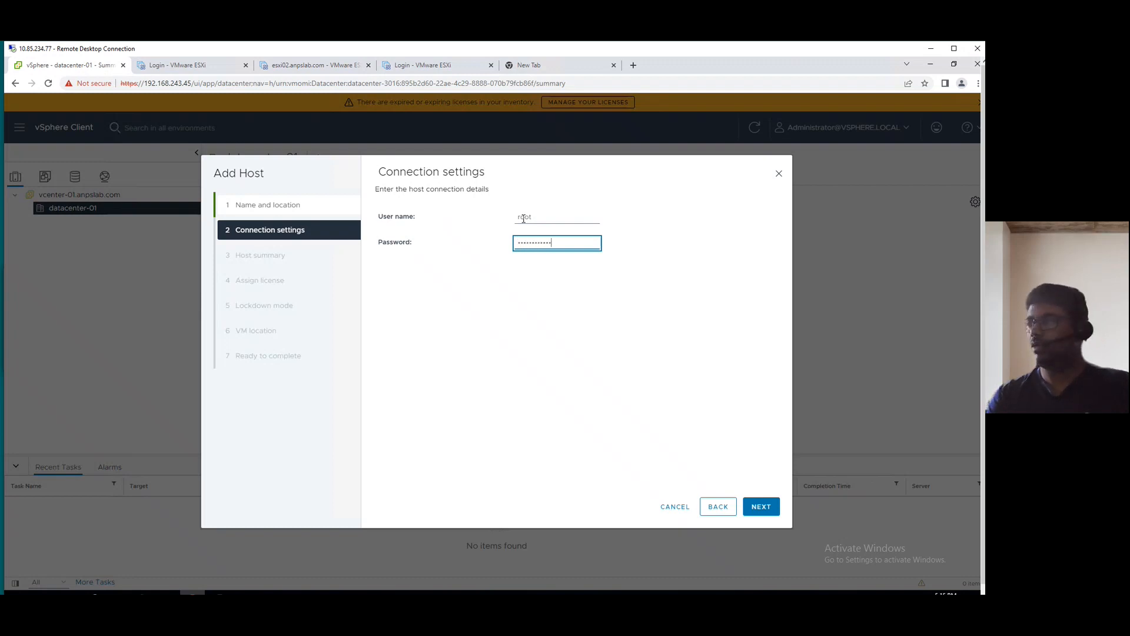
pyautogui.click(765, 508)
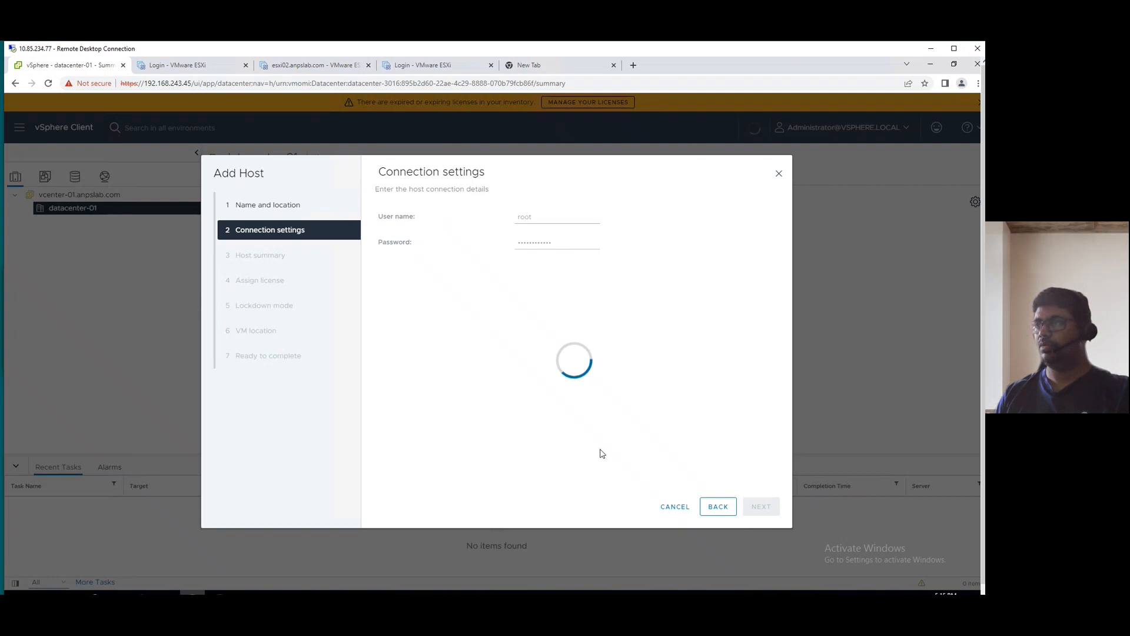
# Check the esxi01 and esxi02 host pages, reloading the esxi01 login page.
pyautogui.click(236, 66)
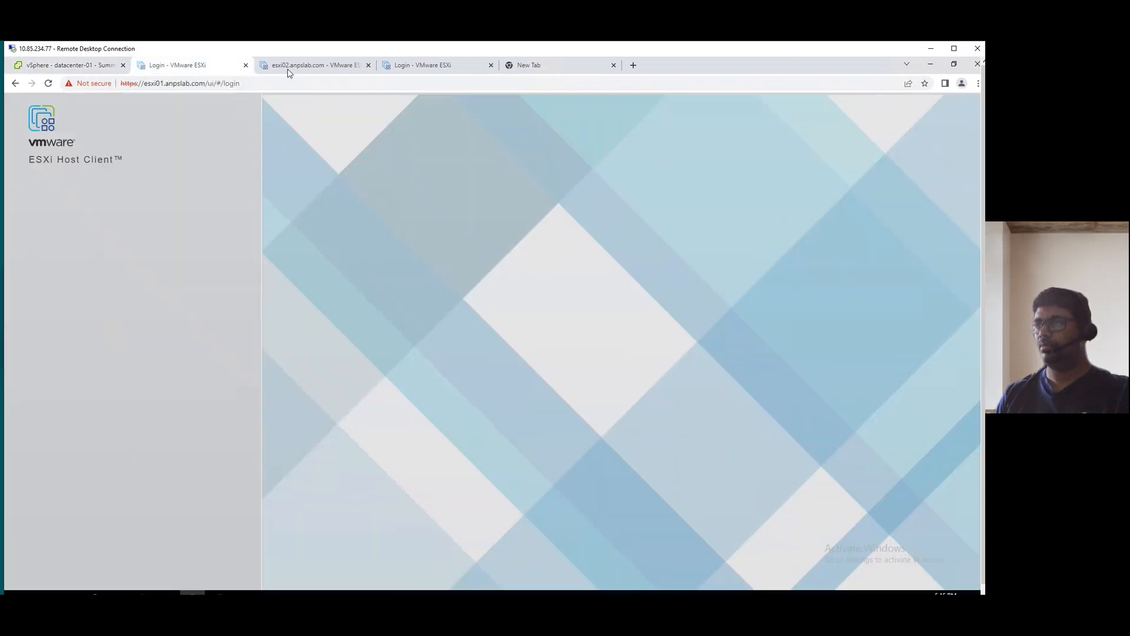
pyautogui.click(294, 66)
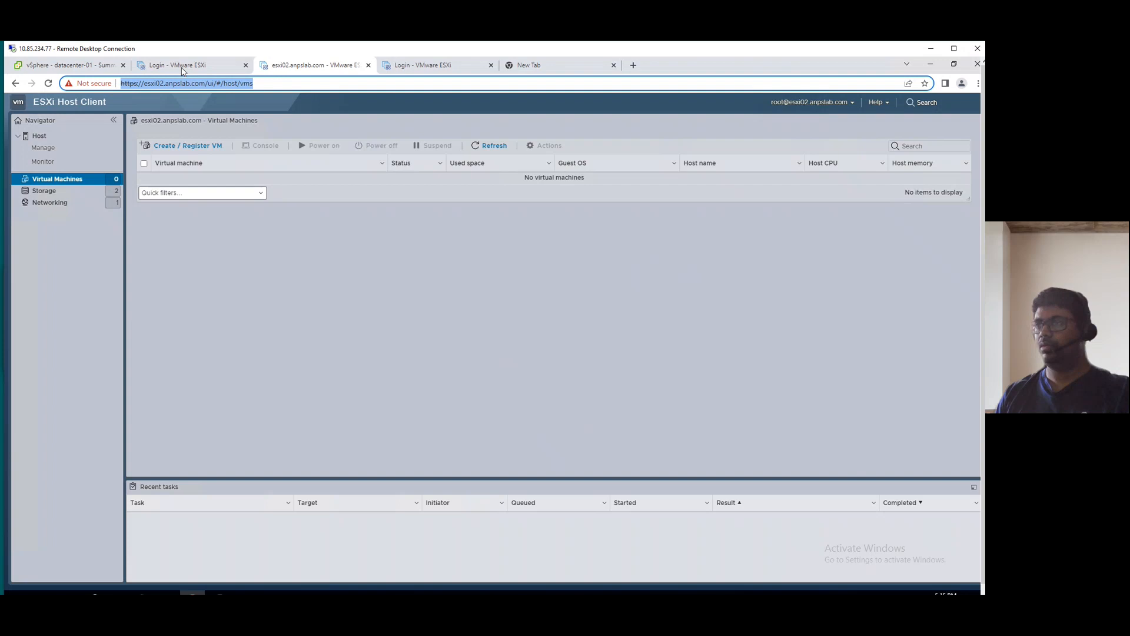
pyautogui.click(183, 69)
pyautogui.click(48, 83)
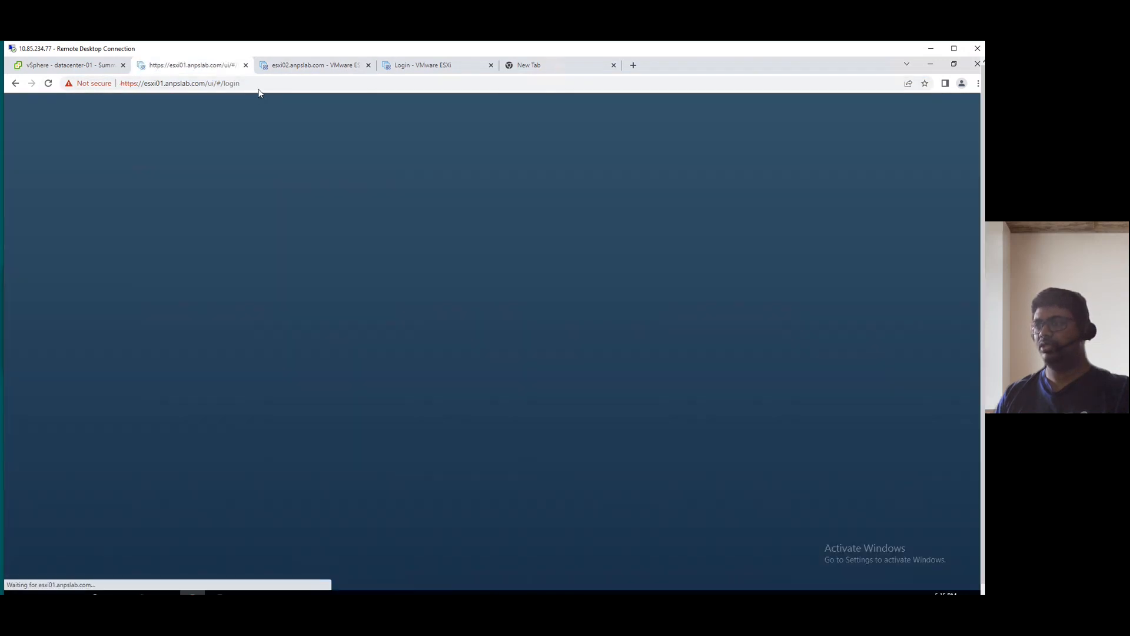
pyautogui.click(303, 69)
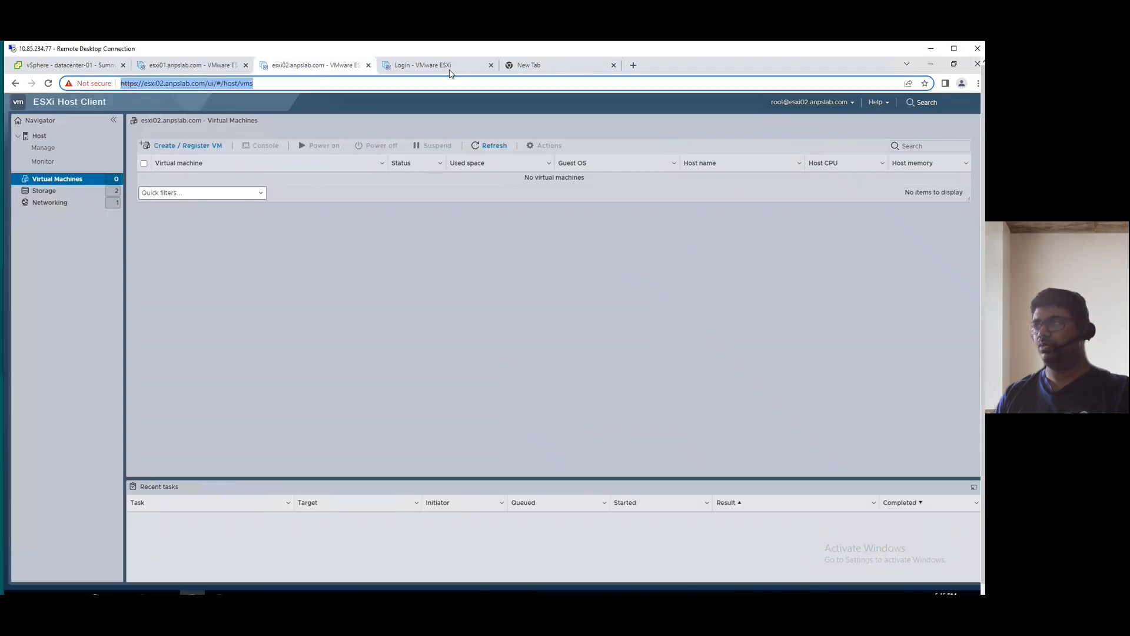
# Sign in to the esxi03 ESXi Host Client as root.
pyautogui.click(437, 66)
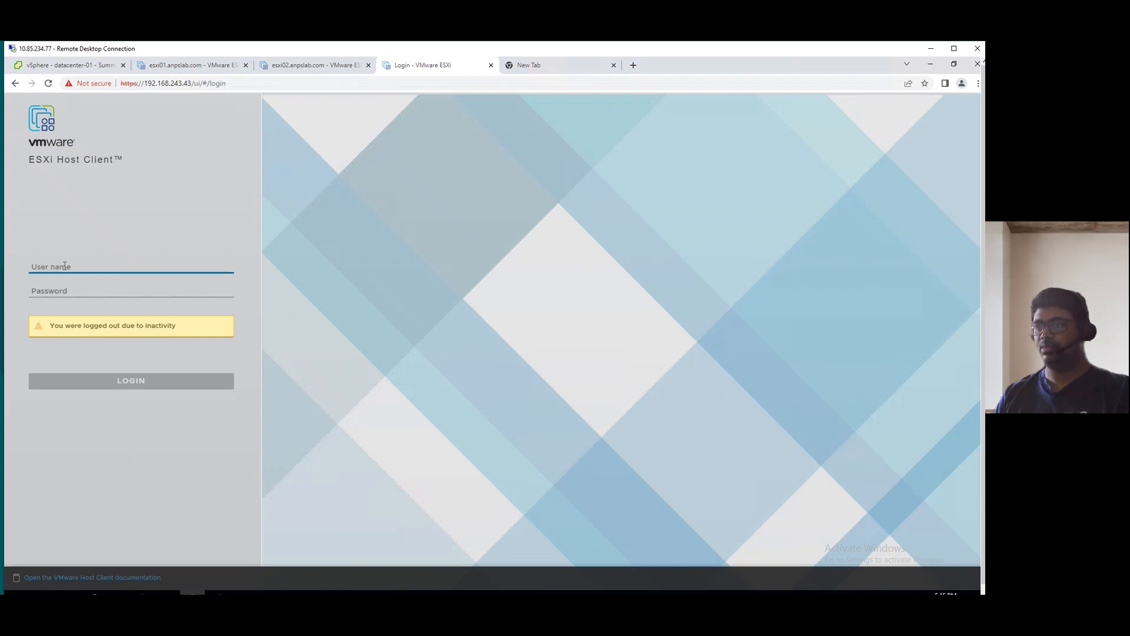
pyautogui.write('root')
pyautogui.press('Tab')
pyautogui.write('**')
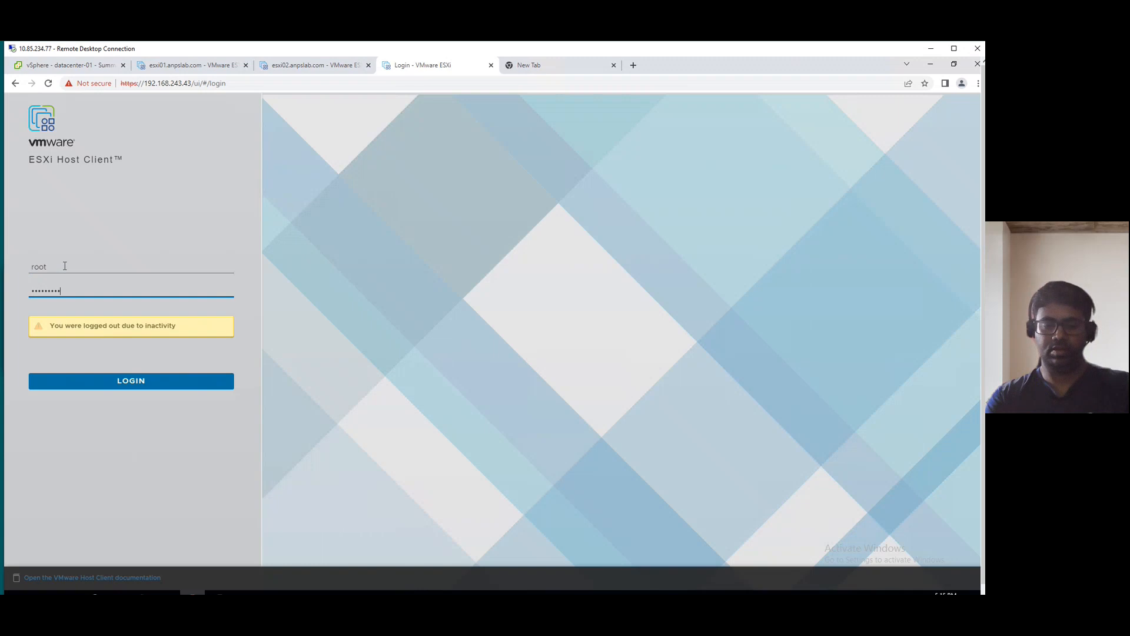
pyautogui.press('Return')
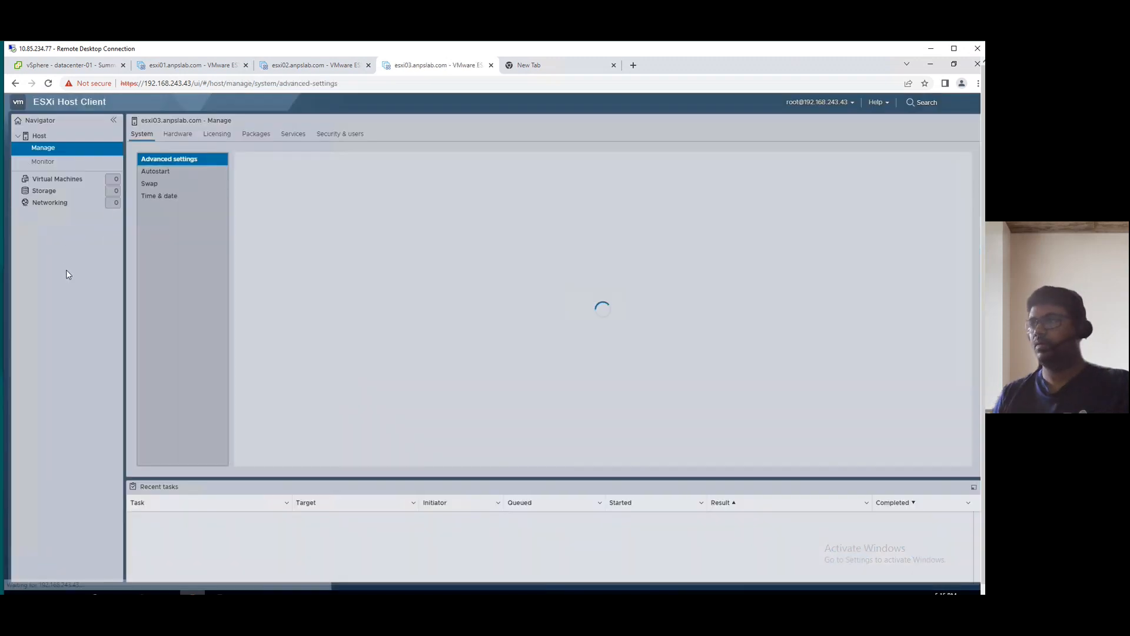
# Review the esxi01, esxi02 and esxi03 pages, then go back to the Add Host wizard.
pyautogui.click(196, 66)
pyautogui.click(296, 65)
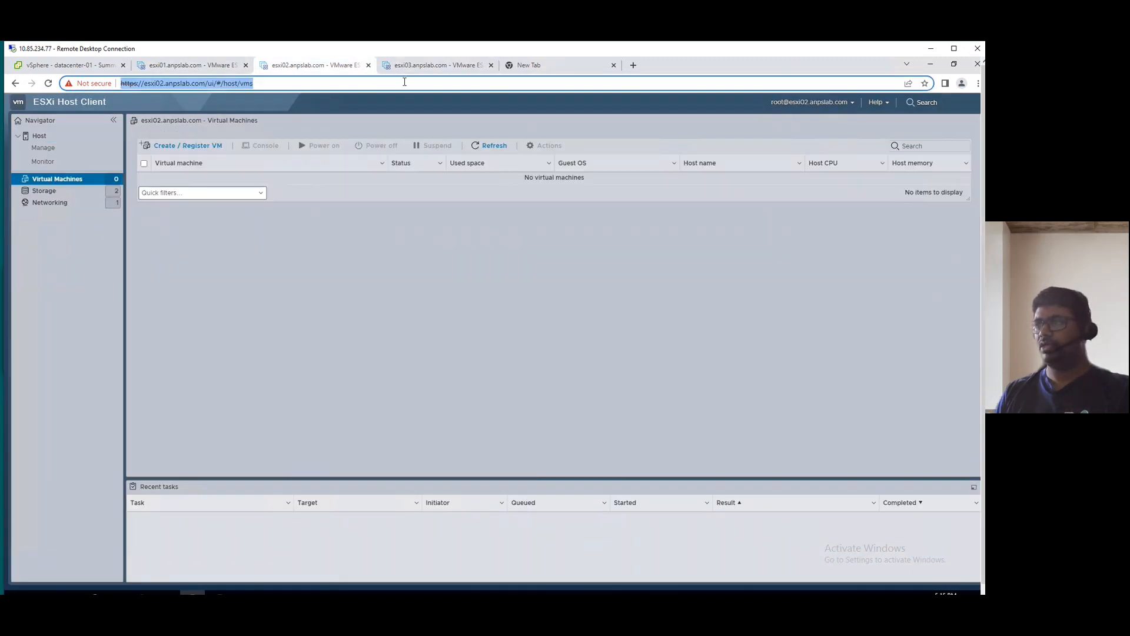
pyautogui.click(430, 66)
pyautogui.click(313, 68)
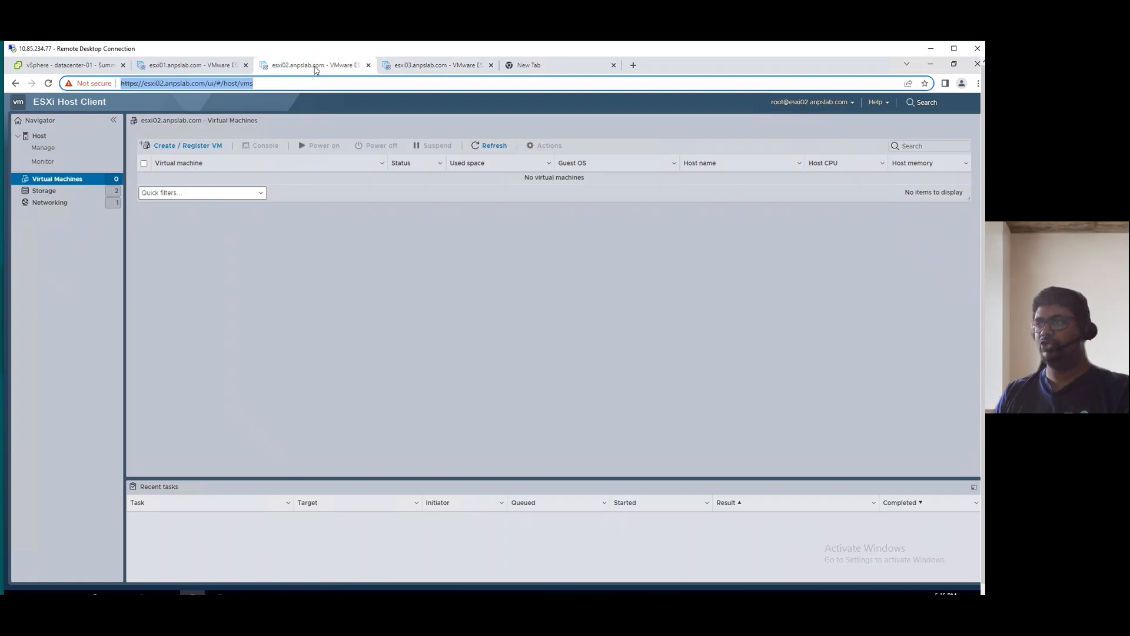
pyautogui.click(188, 66)
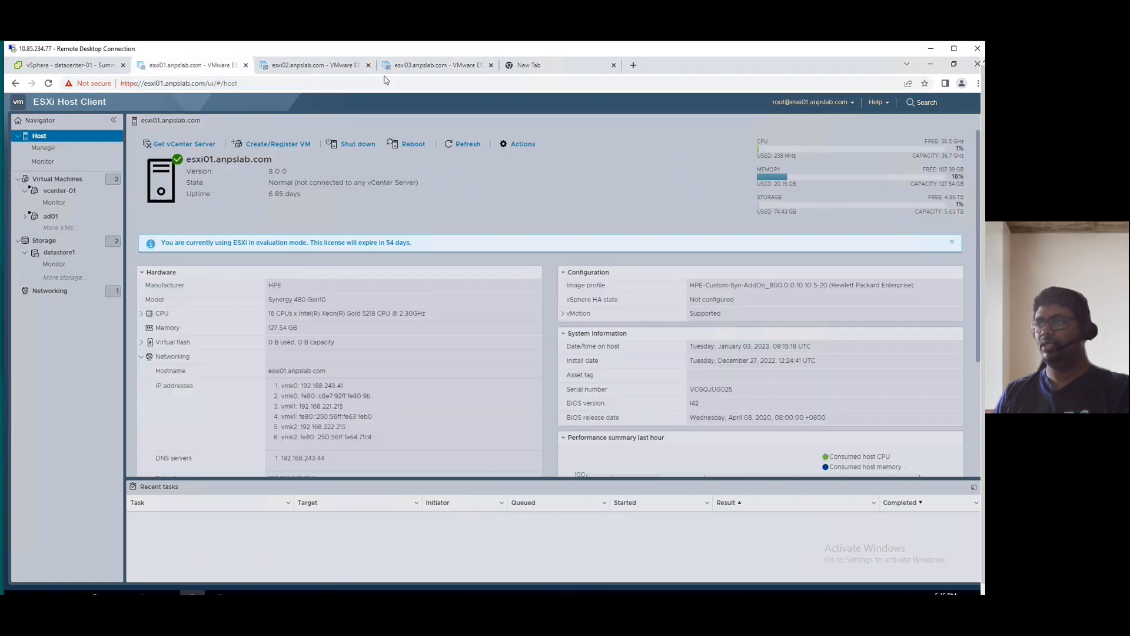
pyautogui.click(76, 67)
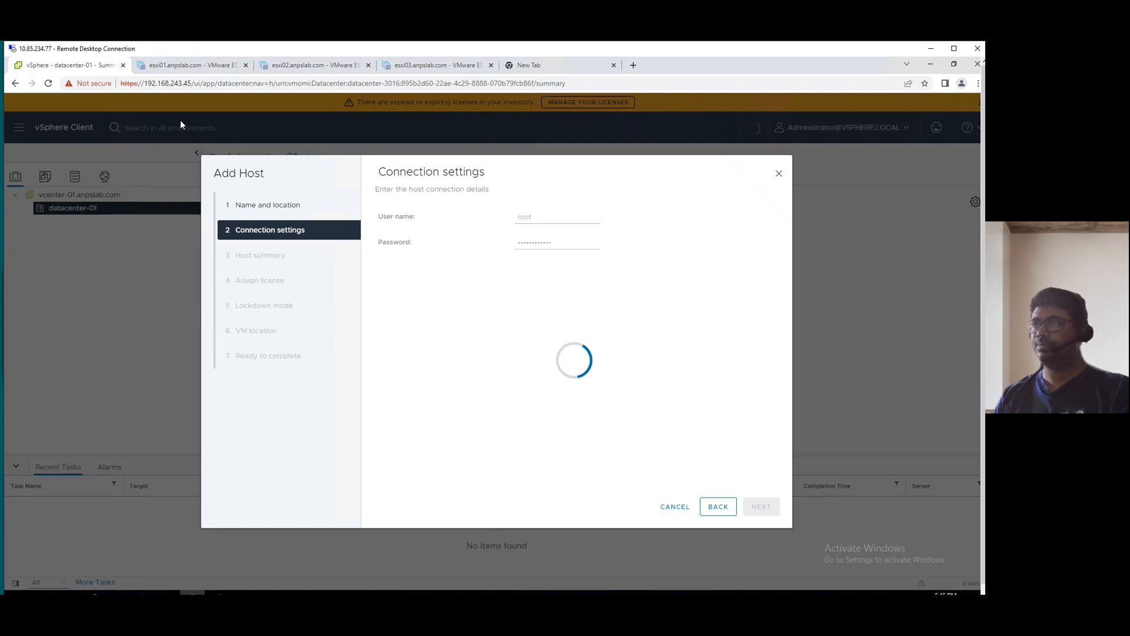
# Review the esxi02 and esxi03 host summaries, then cancel the stalled Add Host wizard.
pyautogui.click(196, 67)
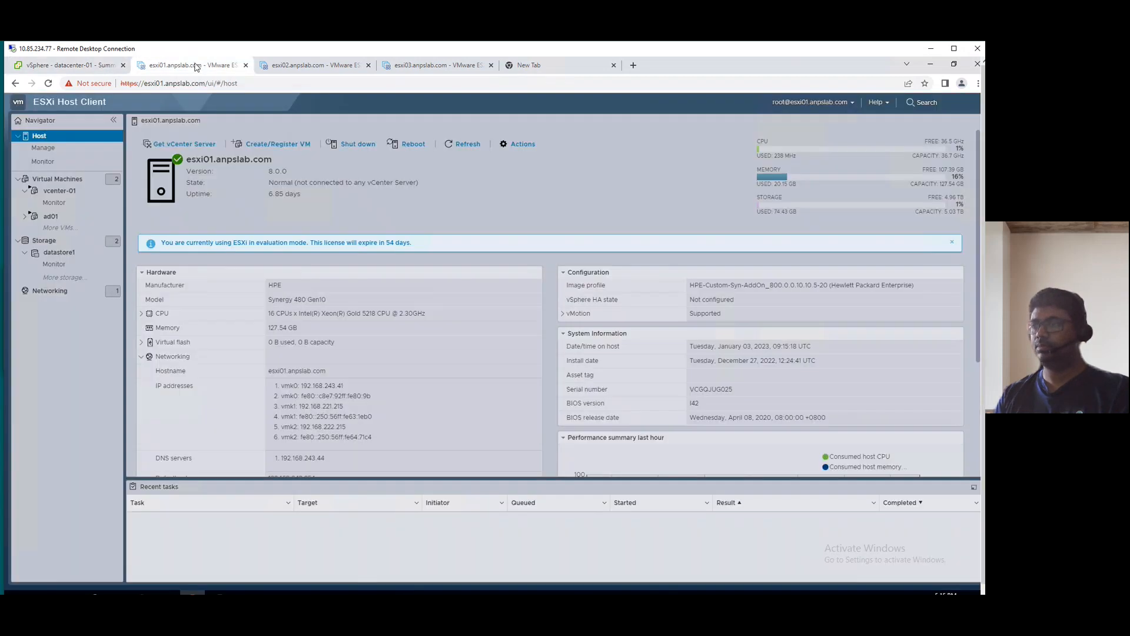
pyautogui.click(332, 66)
pyautogui.click(39, 137)
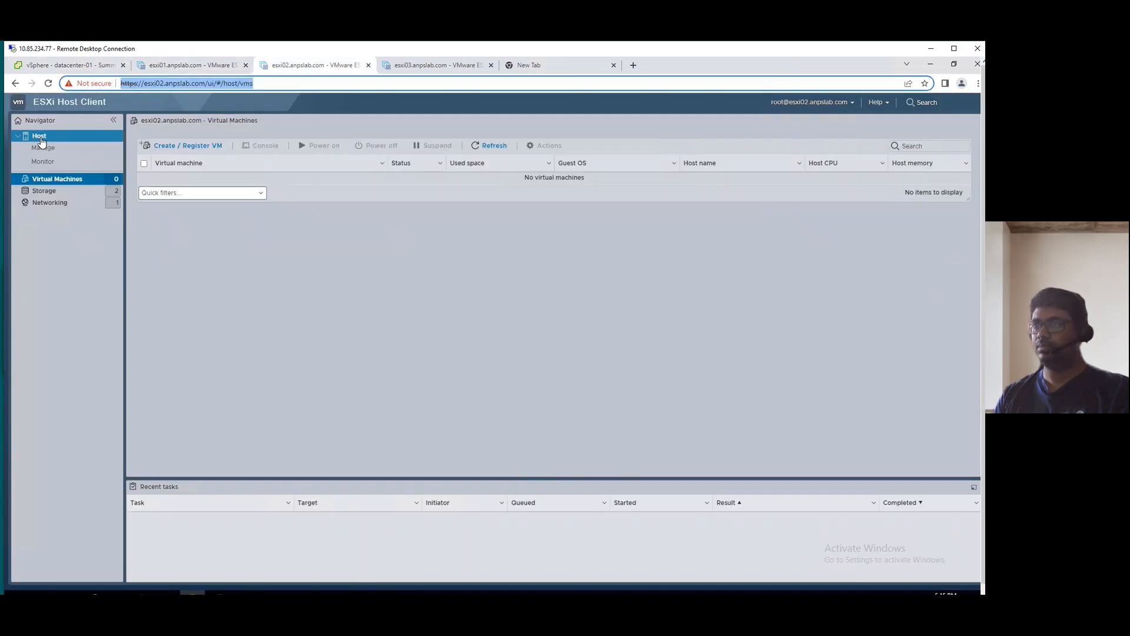
pyautogui.moveTo(186, 160); pyautogui.dragTo(210, 160)
pyautogui.click(432, 66)
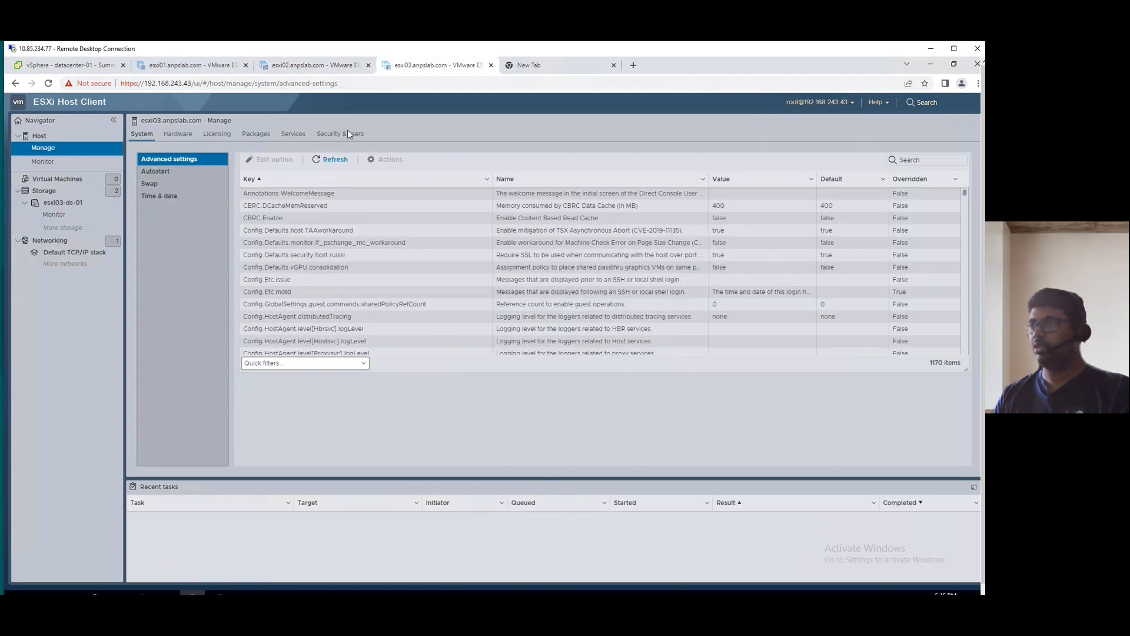
pyautogui.click(39, 135)
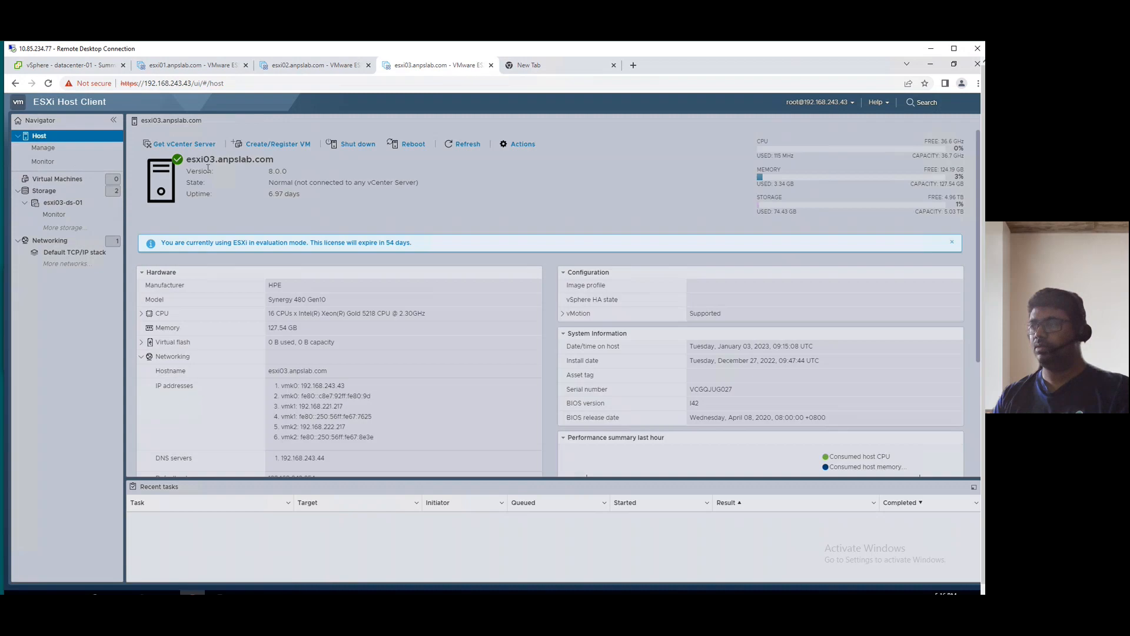
pyautogui.click(80, 69)
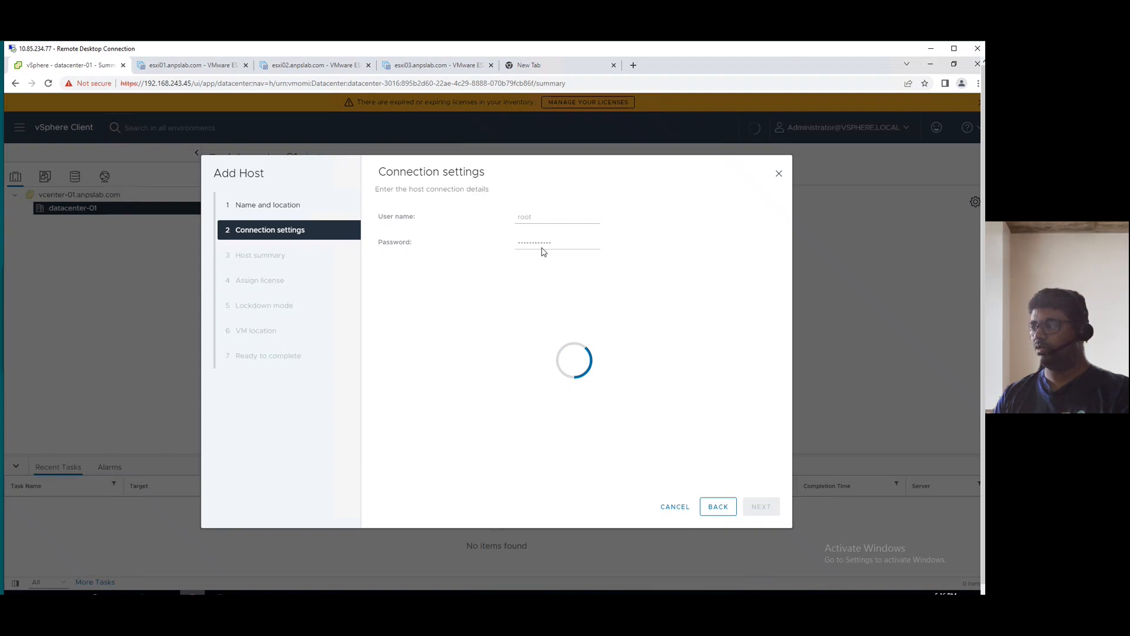
pyautogui.click(675, 507)
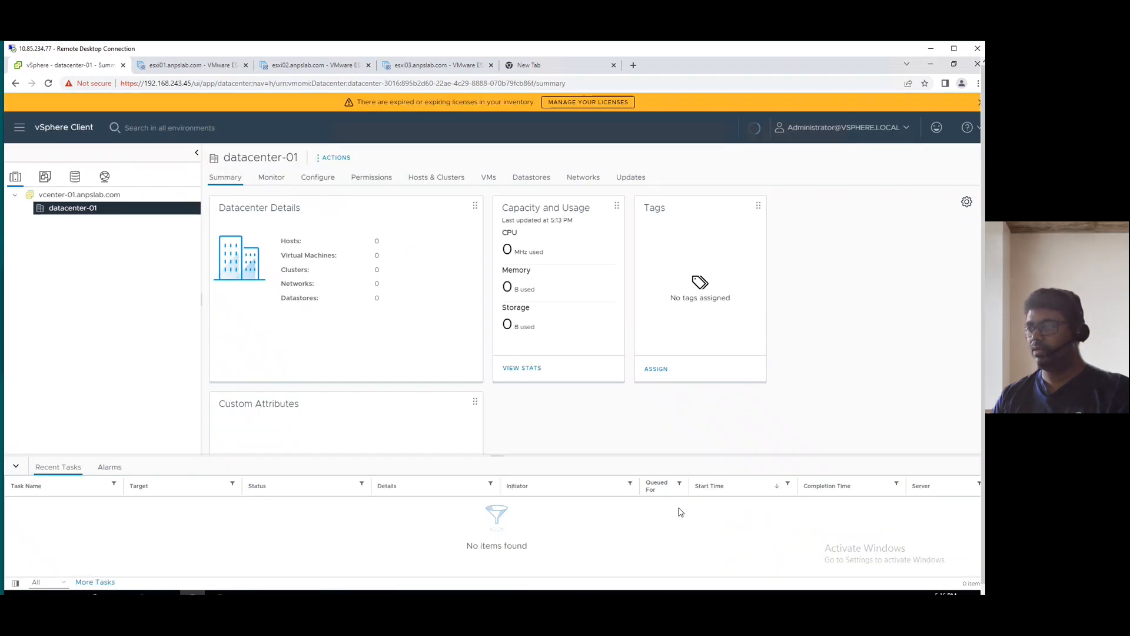
# Dismiss the expired licence warning and start Add Host on datacenter-01 with esxi01.anpslab.com.
pyautogui.rightClick(74, 210)
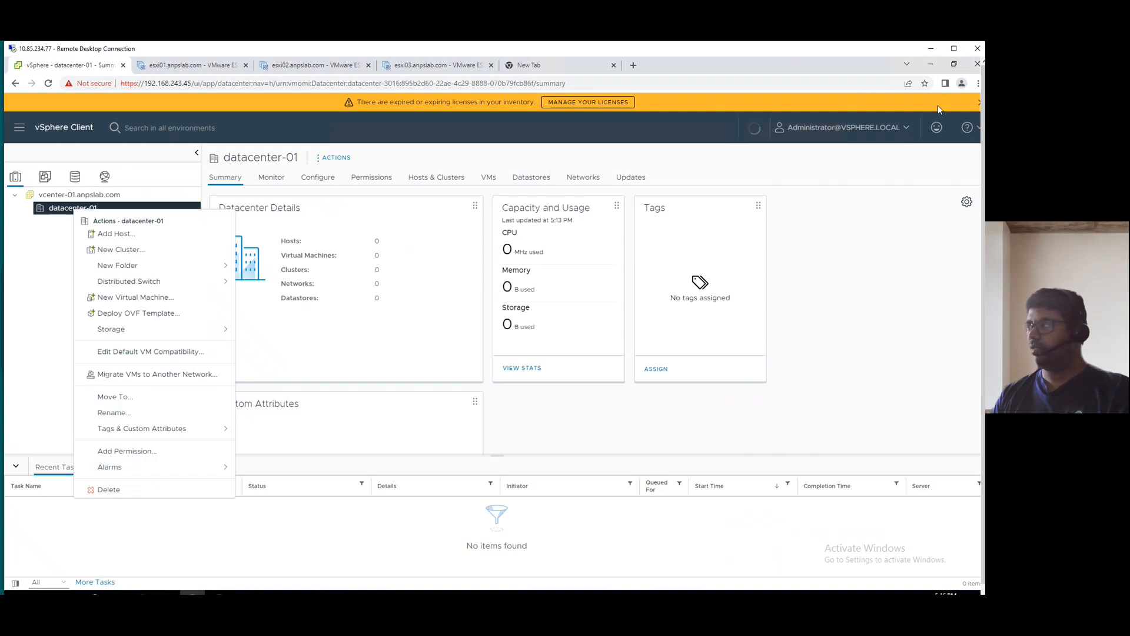
pyautogui.click(978, 104)
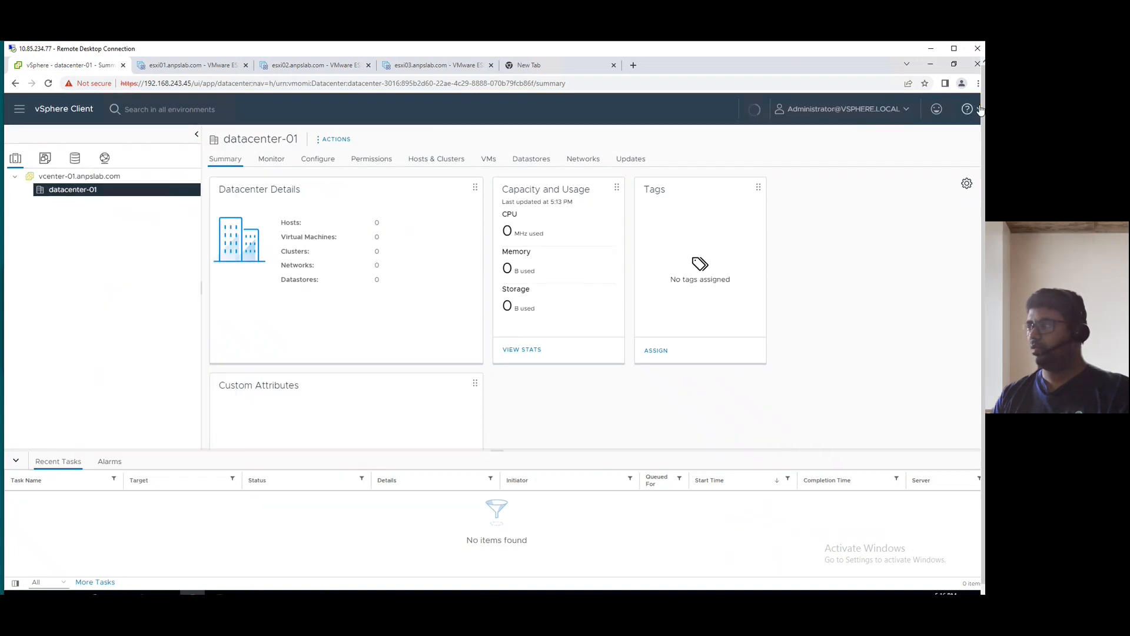
pyautogui.rightClick(83, 197)
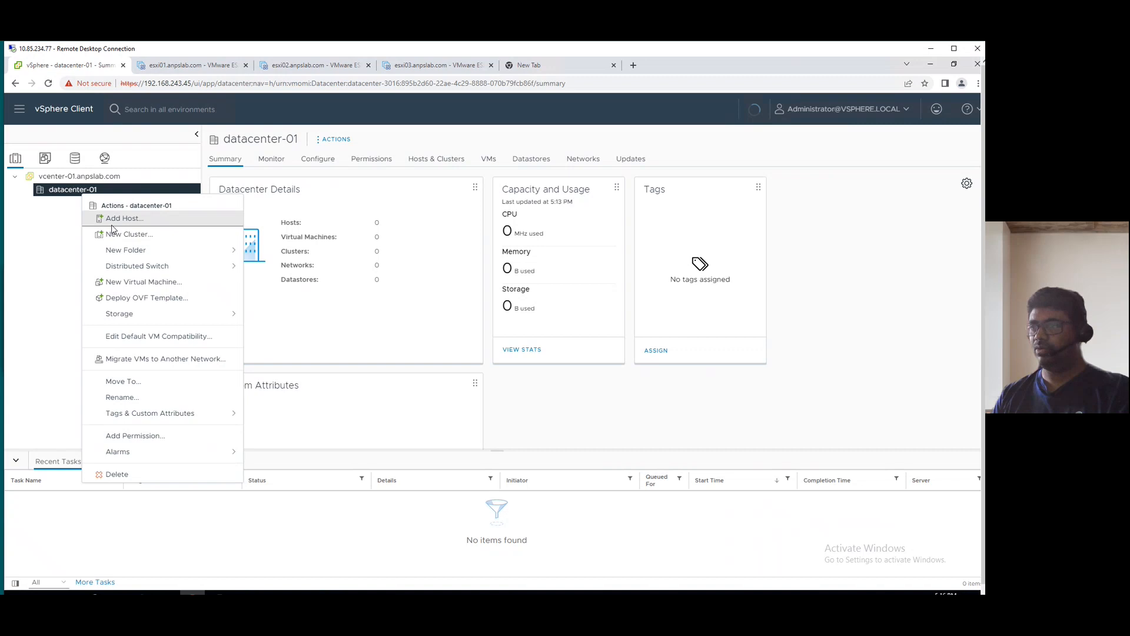
pyautogui.click(107, 220)
pyautogui.click(526, 218)
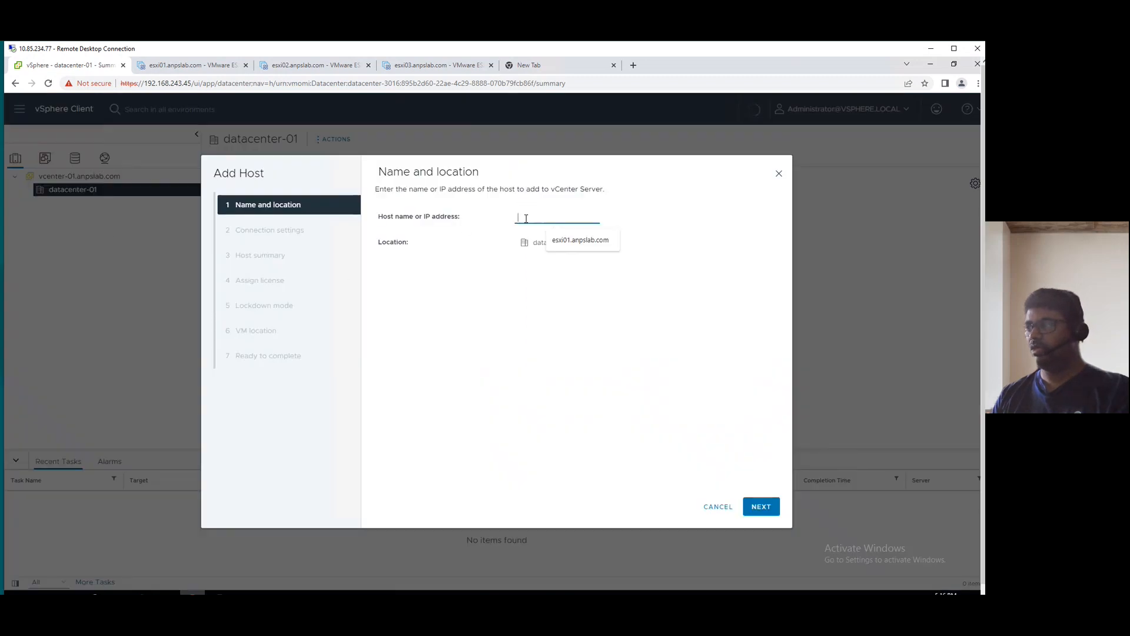
pyautogui.click(580, 239)
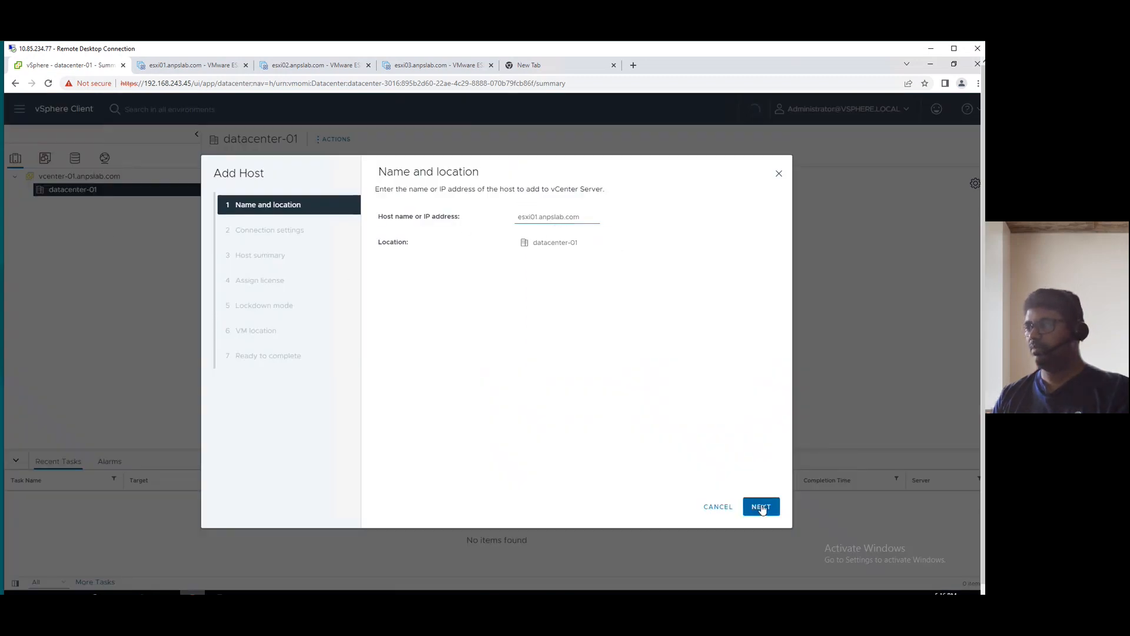
pyautogui.click(761, 506)
# Submit root credentials for esxi01.anpslab.com, starting the connection check.
pyautogui.click(534, 219)
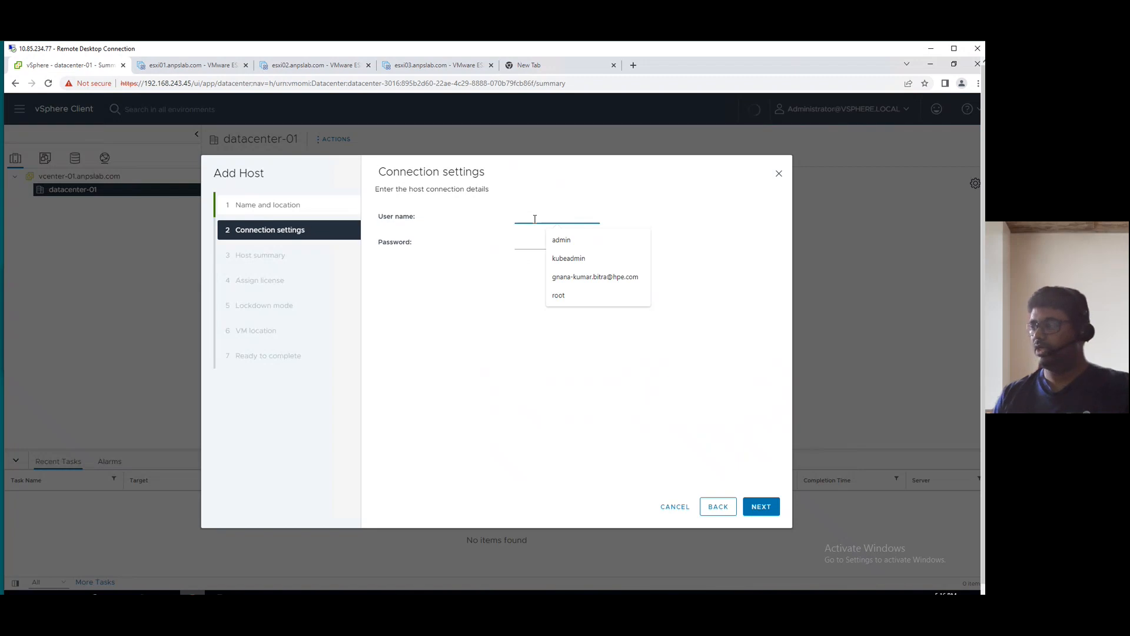
pyautogui.click(559, 295)
pyautogui.click(536, 243)
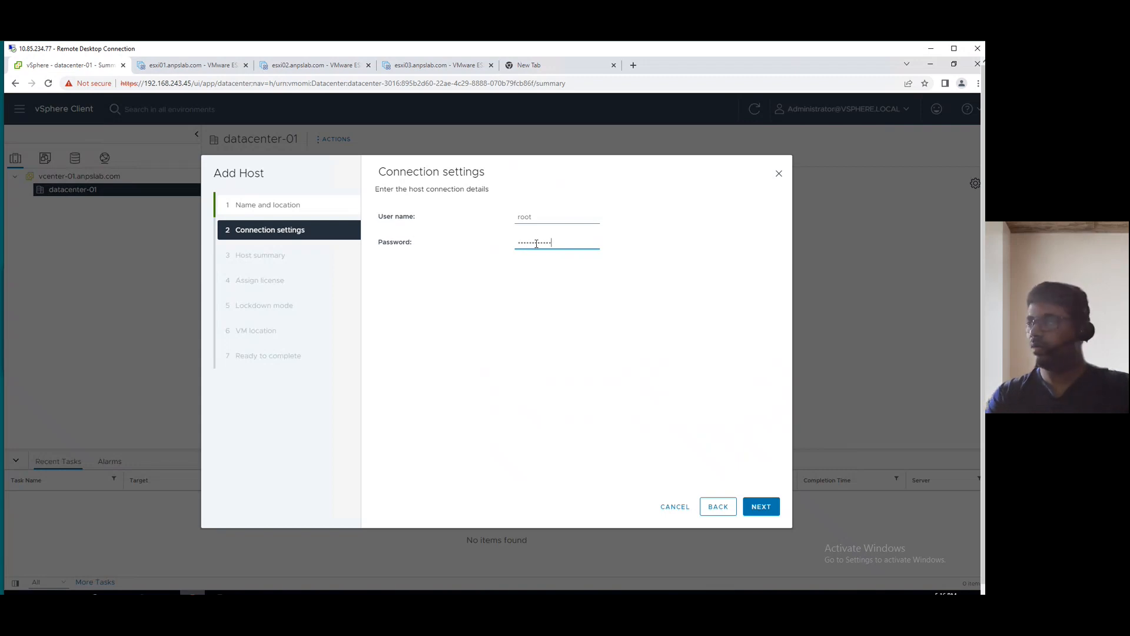
pyautogui.click(756, 508)
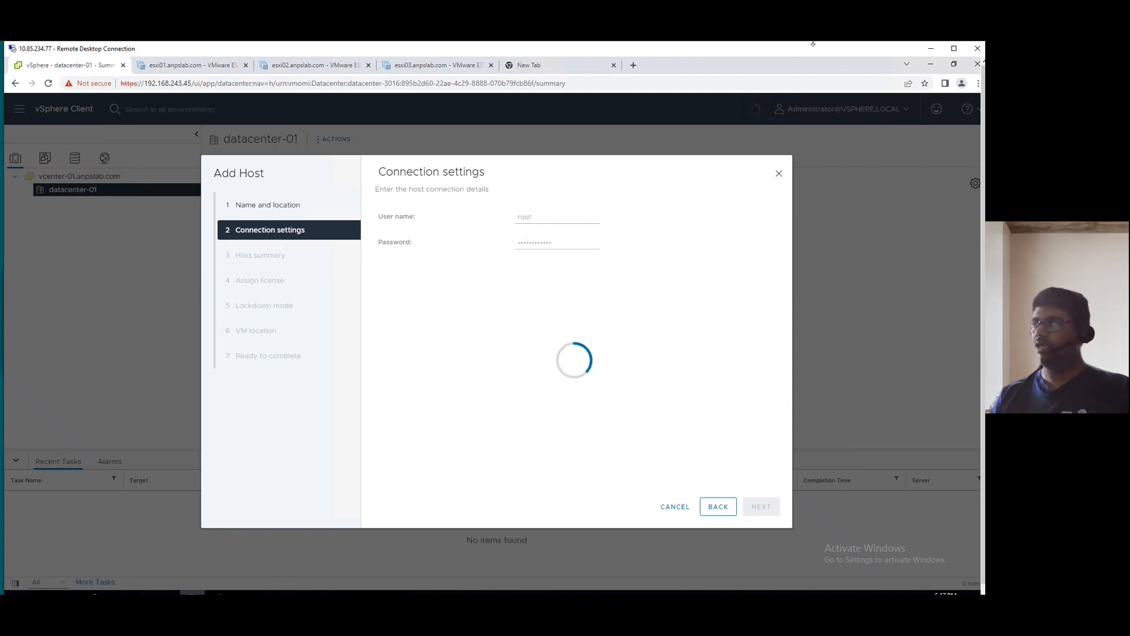
pyautogui.click(954, 49)
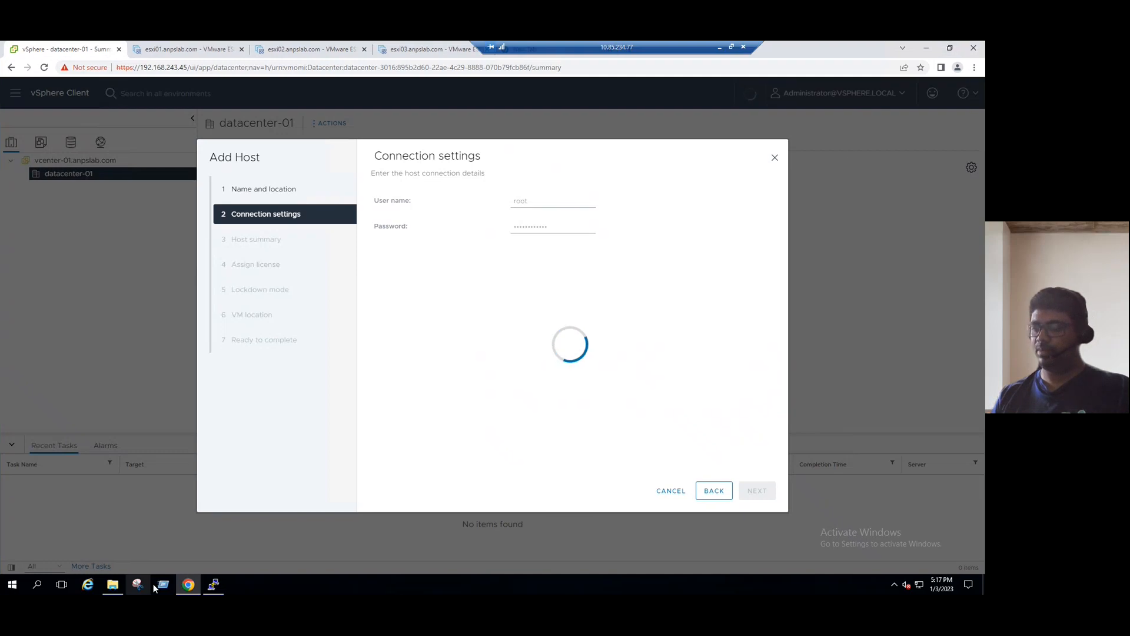
pyautogui.click(163, 584)
pyautogui.write('et')
pyautogui.press('BackSpace')
pyautogui.press('BackSpace')
pyautogui.write('drivers')
pyautogui.press('Return')
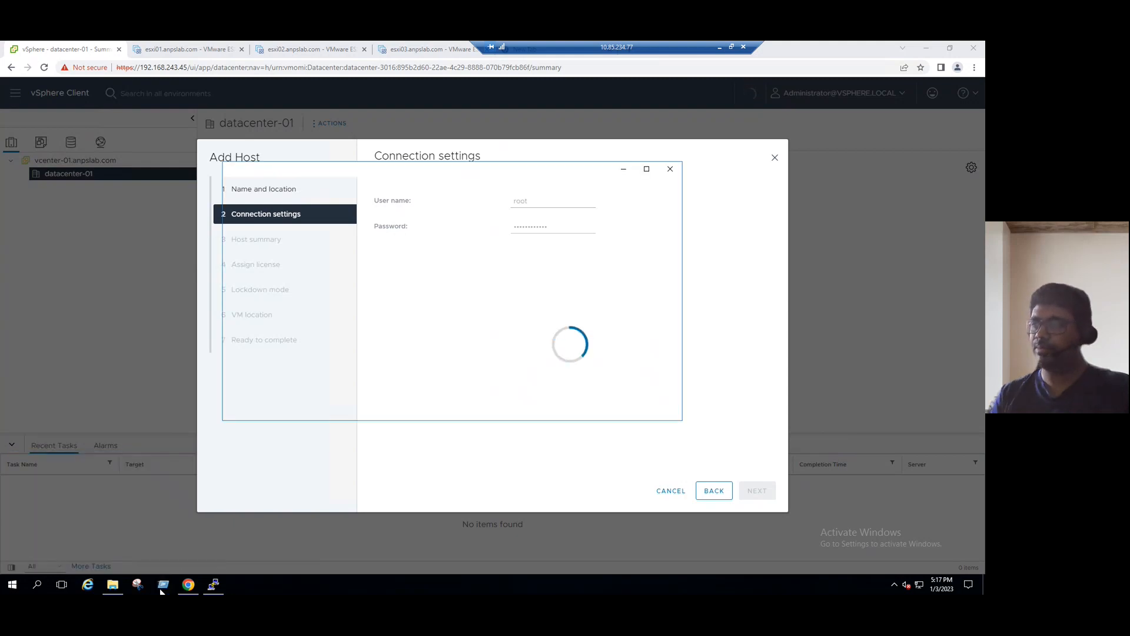
pyautogui.doubleClick(346, 240)
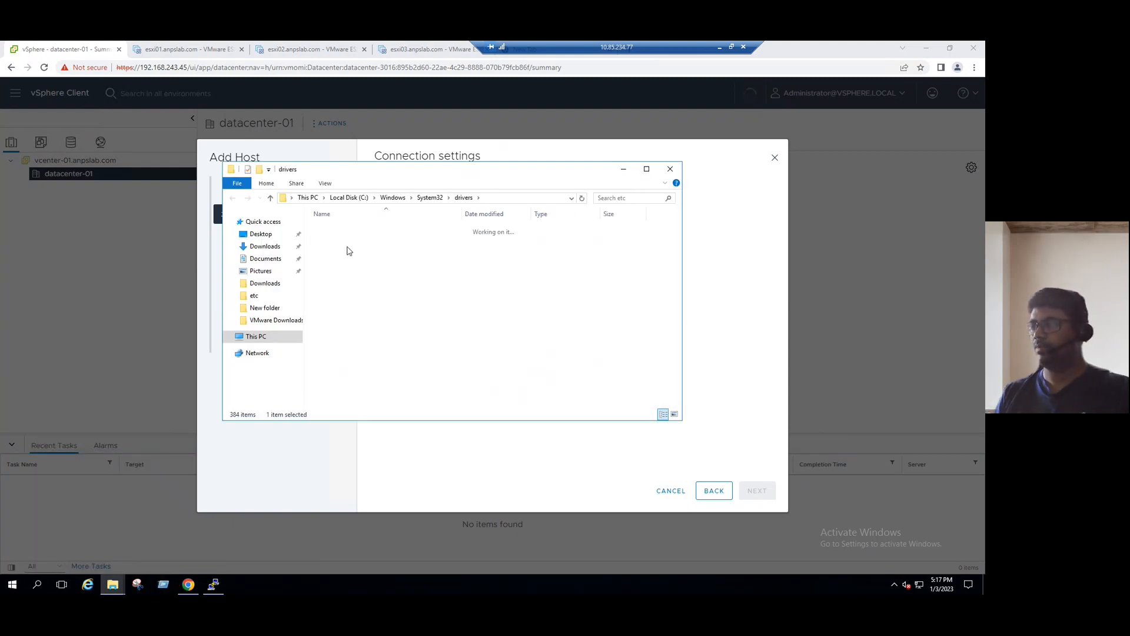
pyautogui.doubleClick(331, 230)
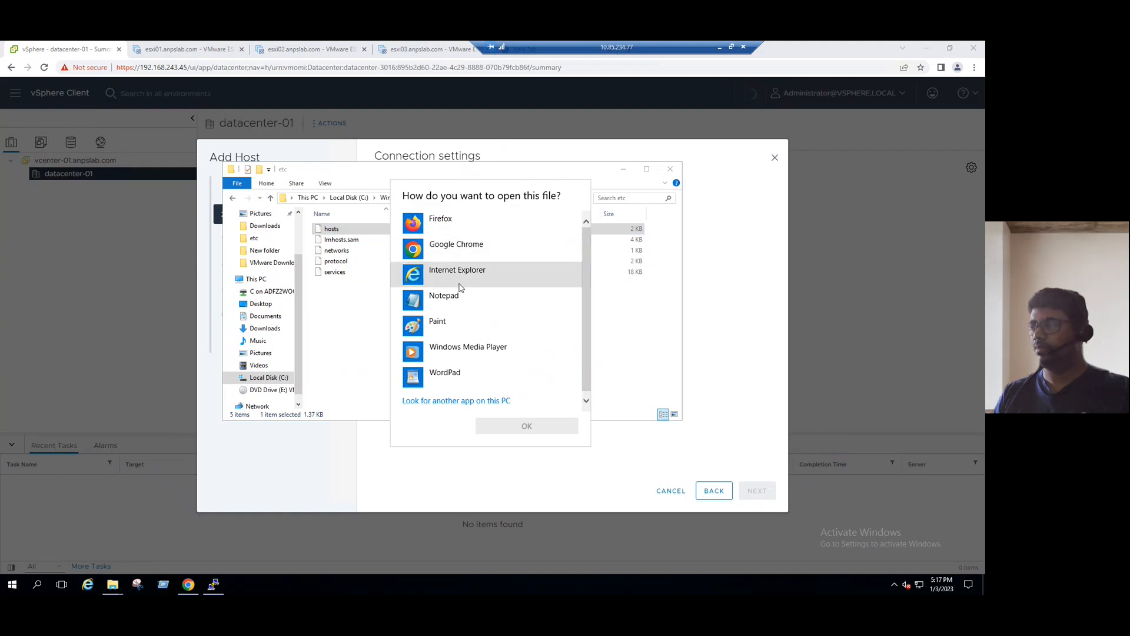
pyautogui.click(455, 298)
pyautogui.click(530, 425)
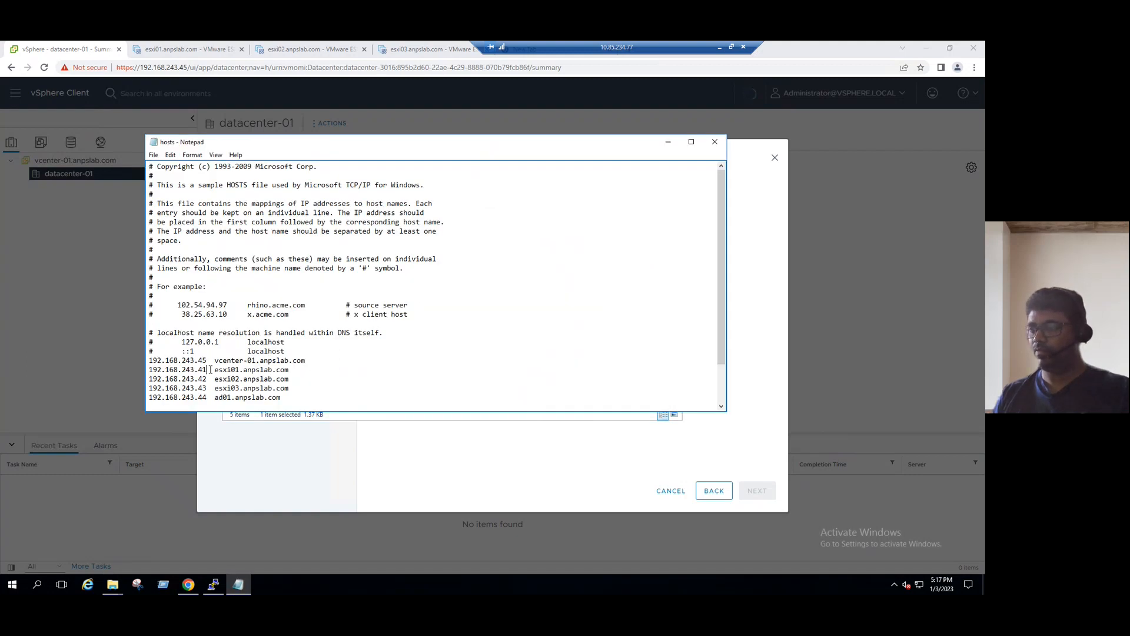
pyautogui.moveTo(207, 370); pyautogui.dragTo(179, 378)
pyautogui.moveTo(292, 392); pyautogui.dragTo(143, 370)
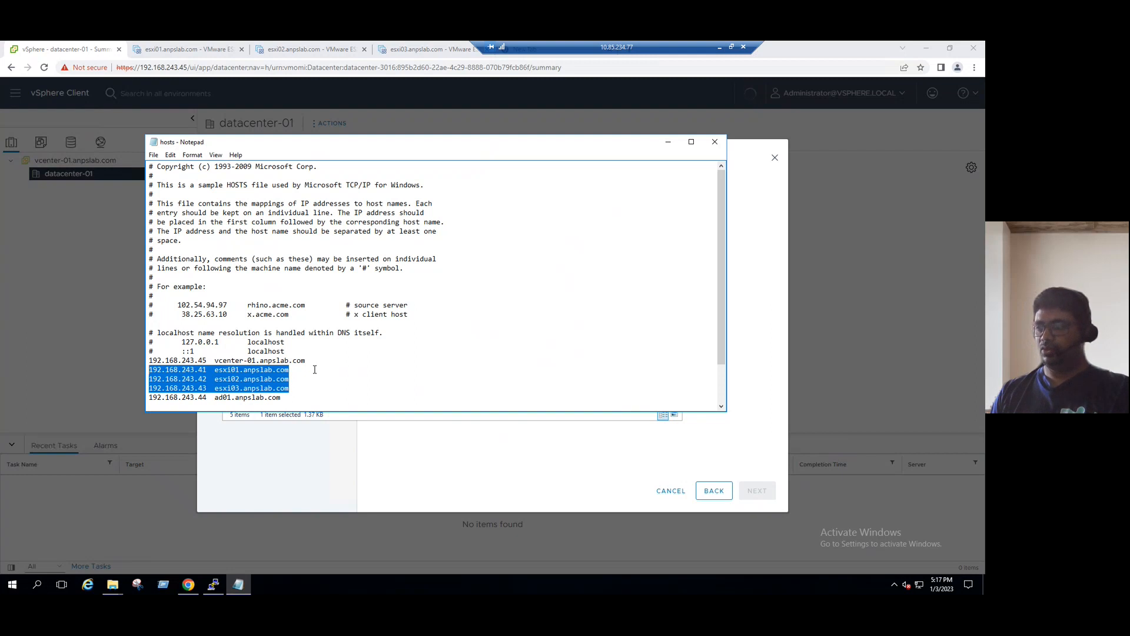
pyautogui.click(714, 142)
pyautogui.click(668, 173)
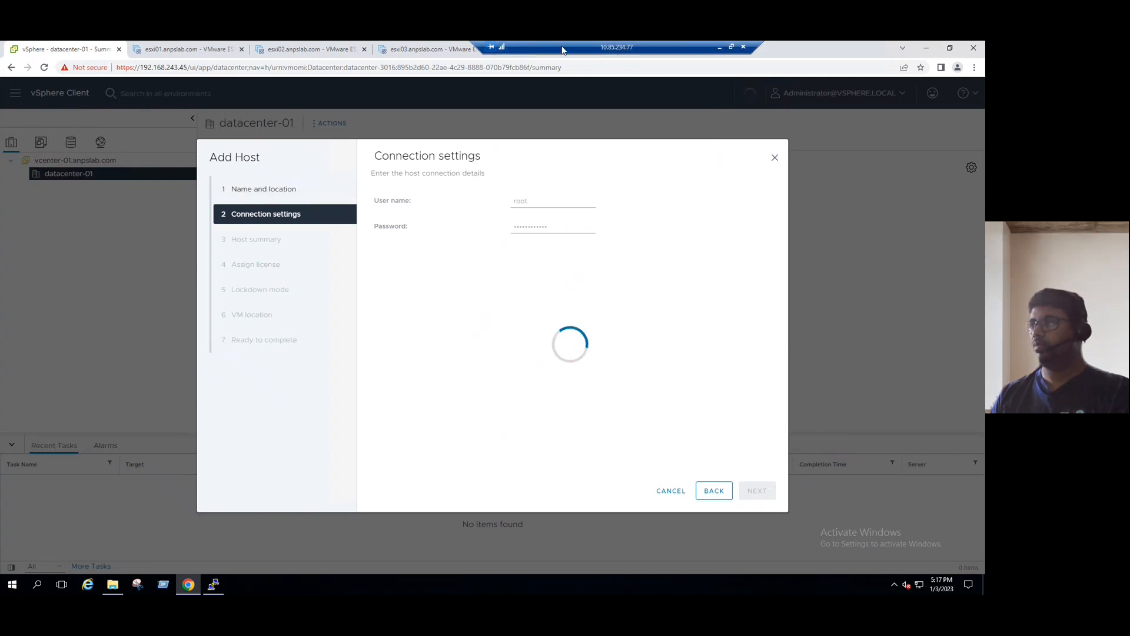
pyautogui.moveTo(554, 46); pyautogui.dragTo(272, 46)
# Open the vCenter welcome page in a new tab and launch the vSphere Client.
pyautogui.click(516, 50)
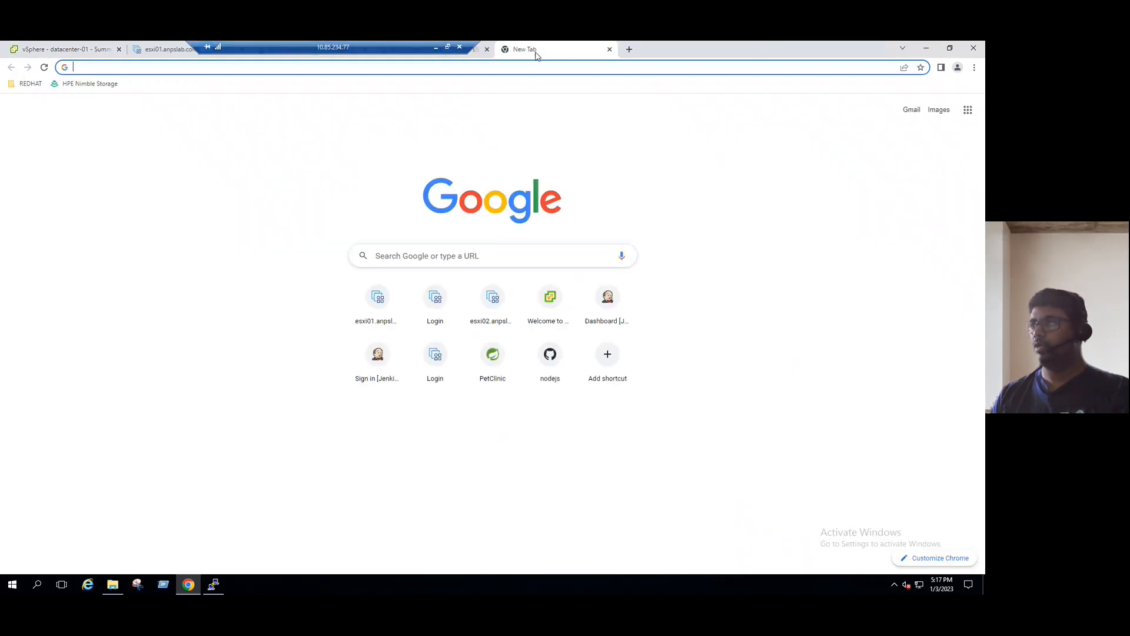
pyautogui.click(161, 68)
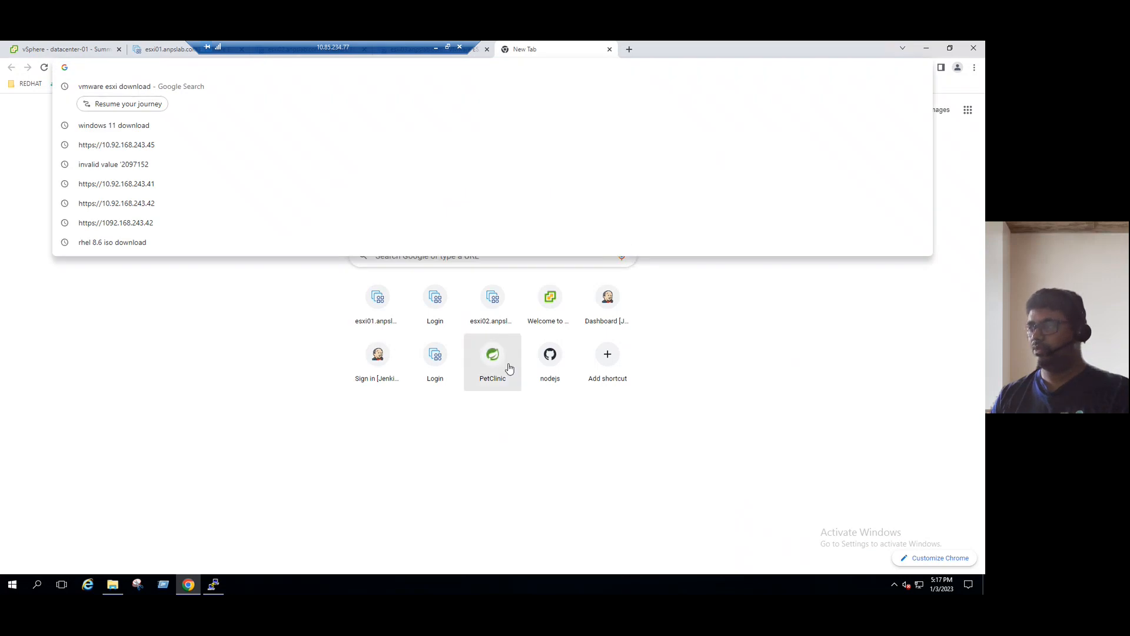
pyautogui.click(550, 306)
pyautogui.click(128, 146)
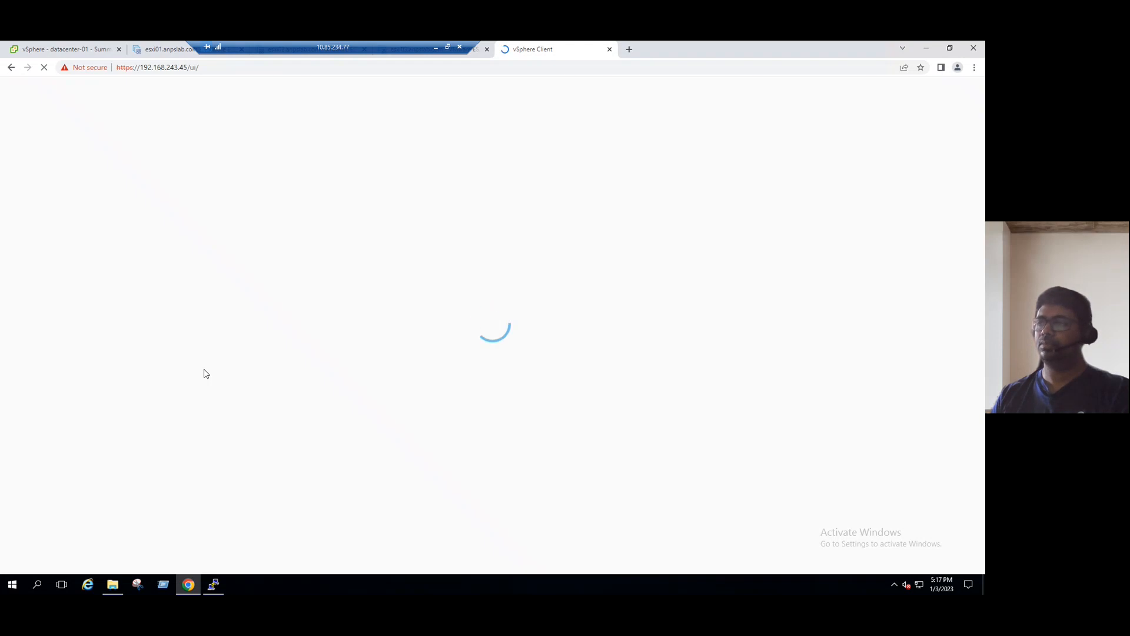
# Start Add Host on datacenter-01 using the suggested host name esxi01.anpslab.com.
pyautogui.rightClick(56, 177)
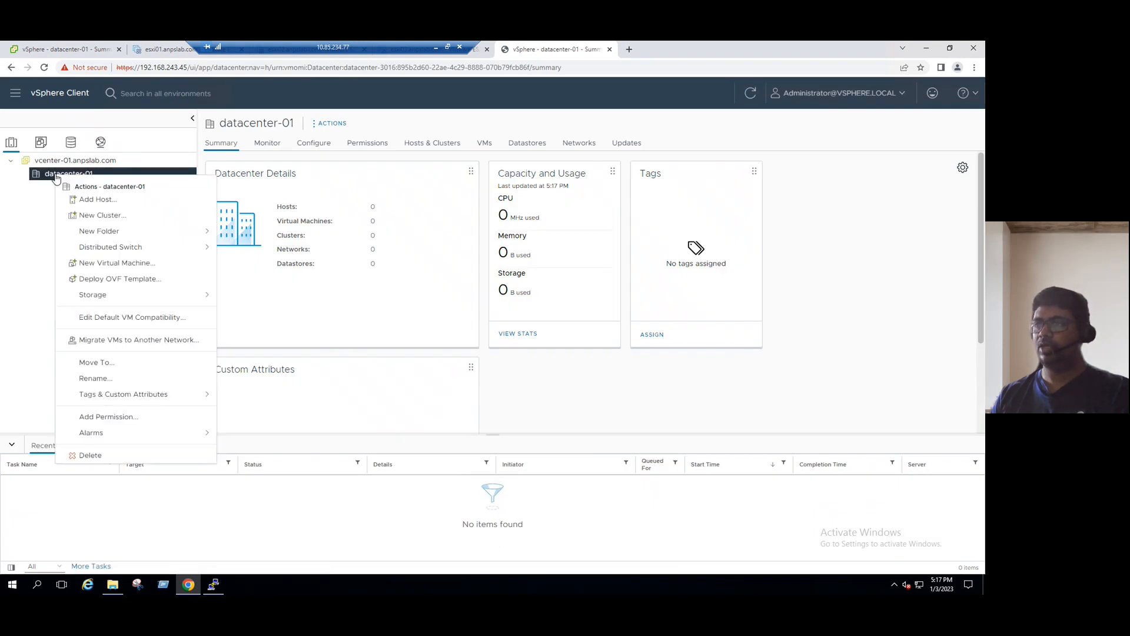
pyautogui.click(87, 204)
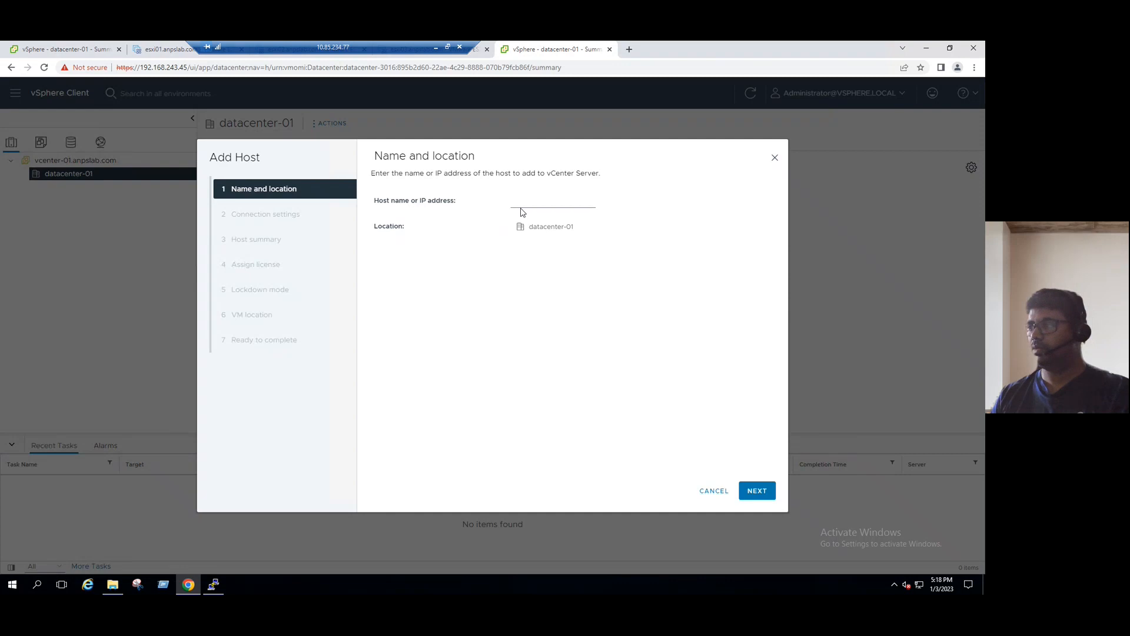
pyautogui.click(521, 203)
pyautogui.click(563, 226)
pyautogui.write('2')
pyautogui.click(761, 492)
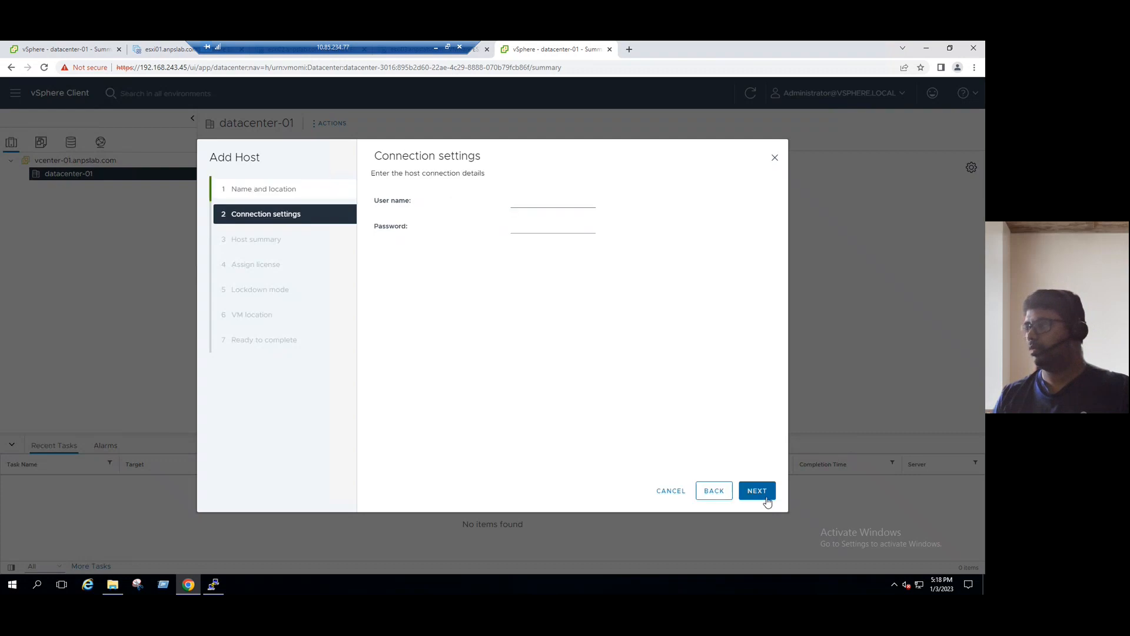
# Submit root credentials, dismiss the cannot-contact-host error, and return to edit the host name.
pyautogui.click(540, 203)
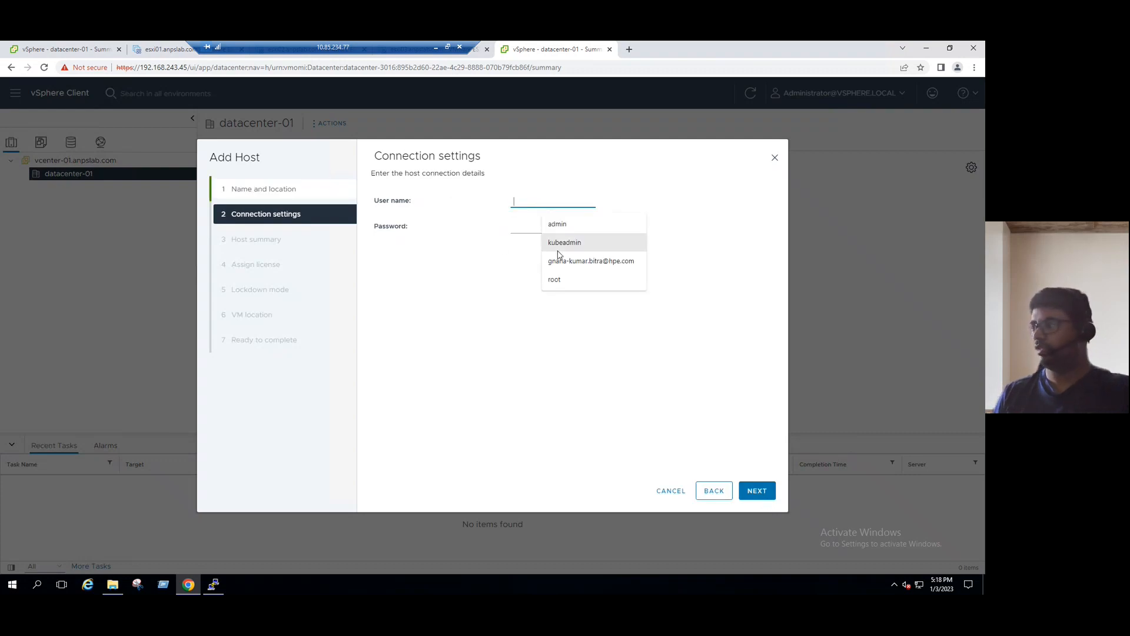
pyautogui.click(556, 278)
pyautogui.click(529, 227)
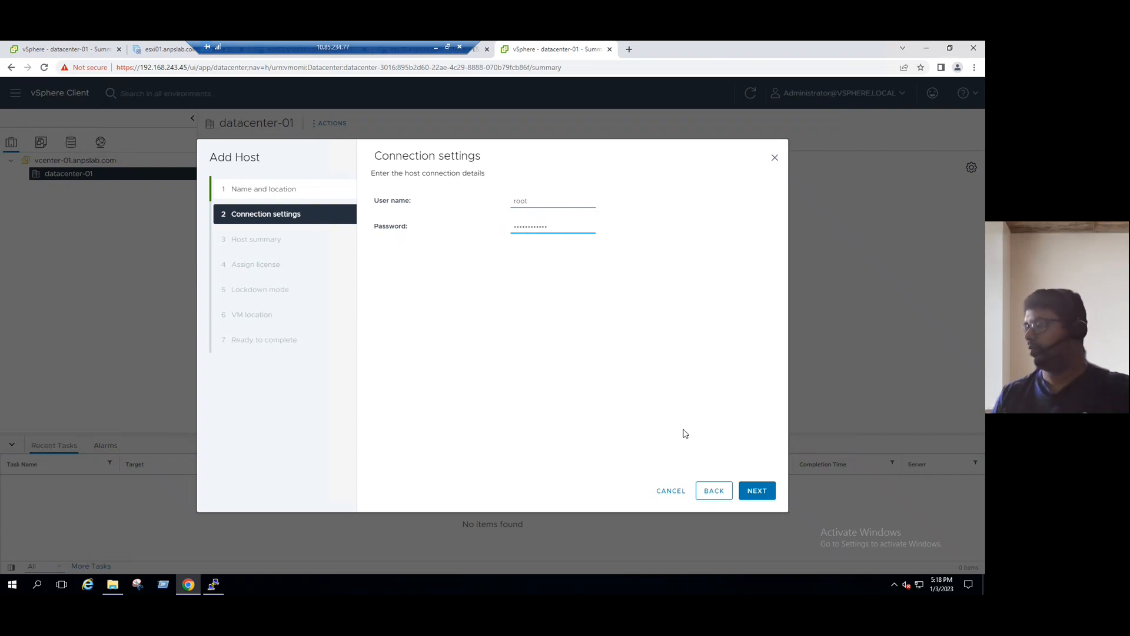
pyautogui.click(757, 492)
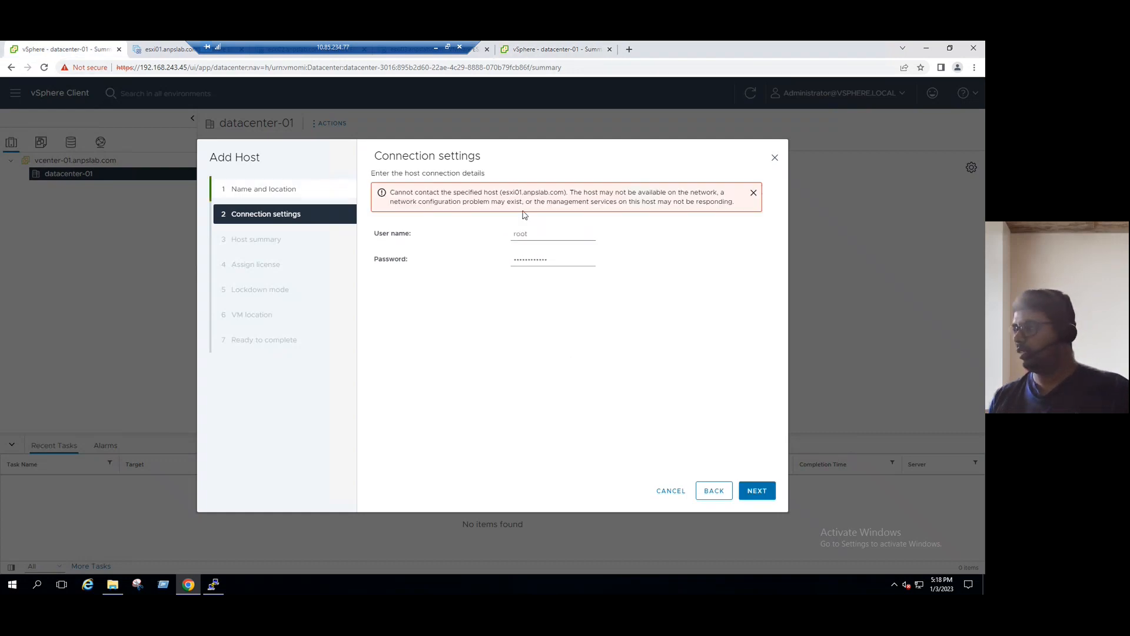
pyautogui.click(753, 193)
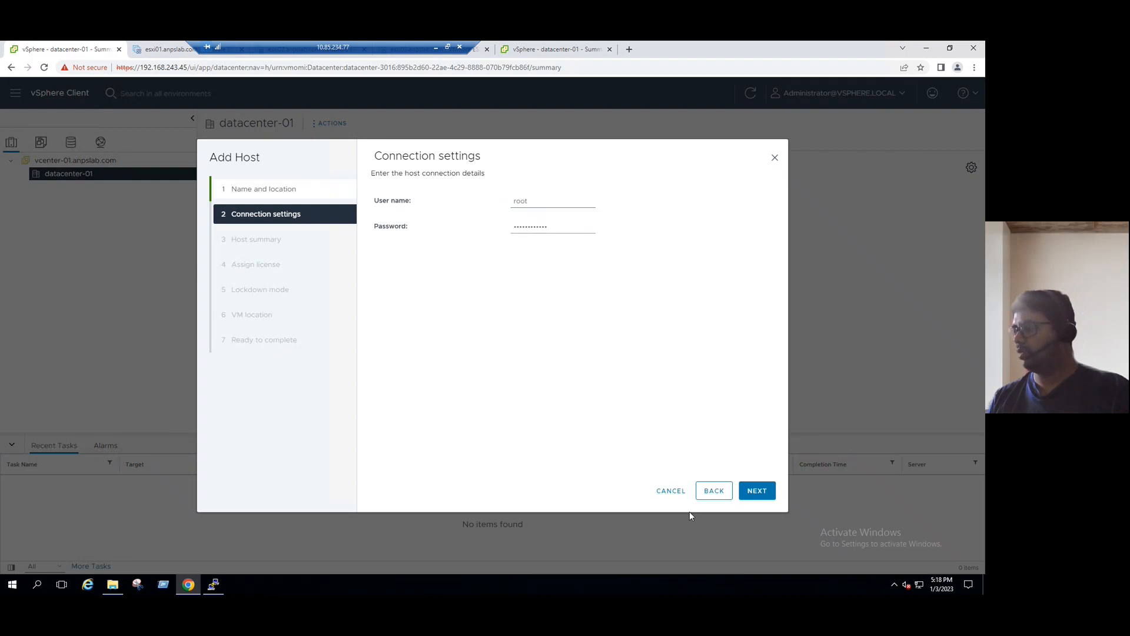
pyautogui.click(712, 496)
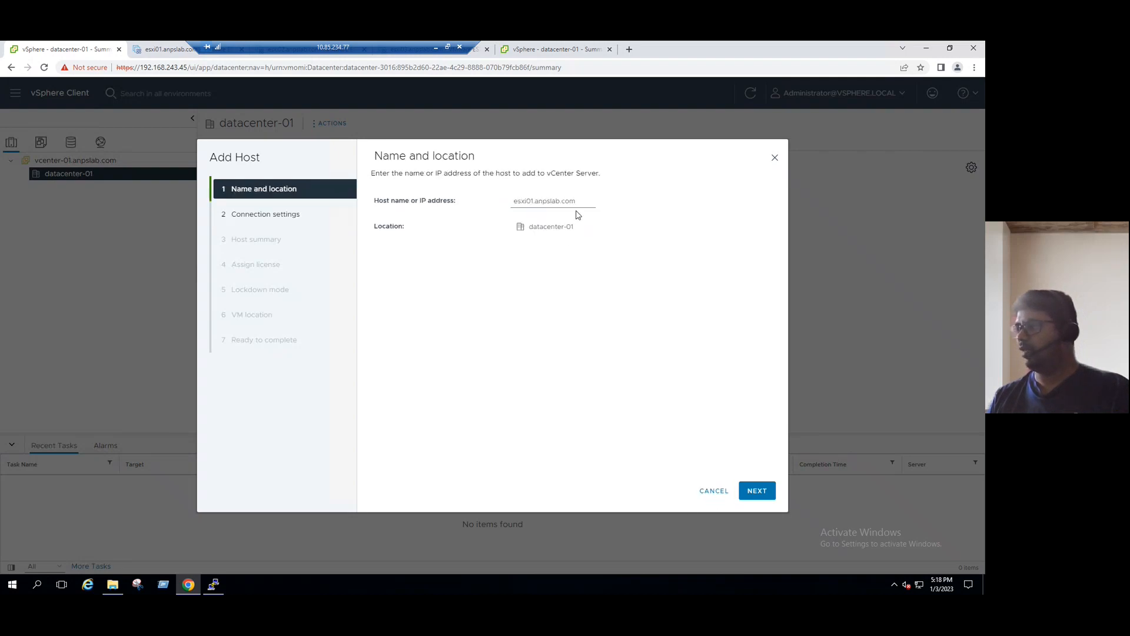
pyautogui.moveTo(576, 205); pyautogui.dragTo(460, 206)
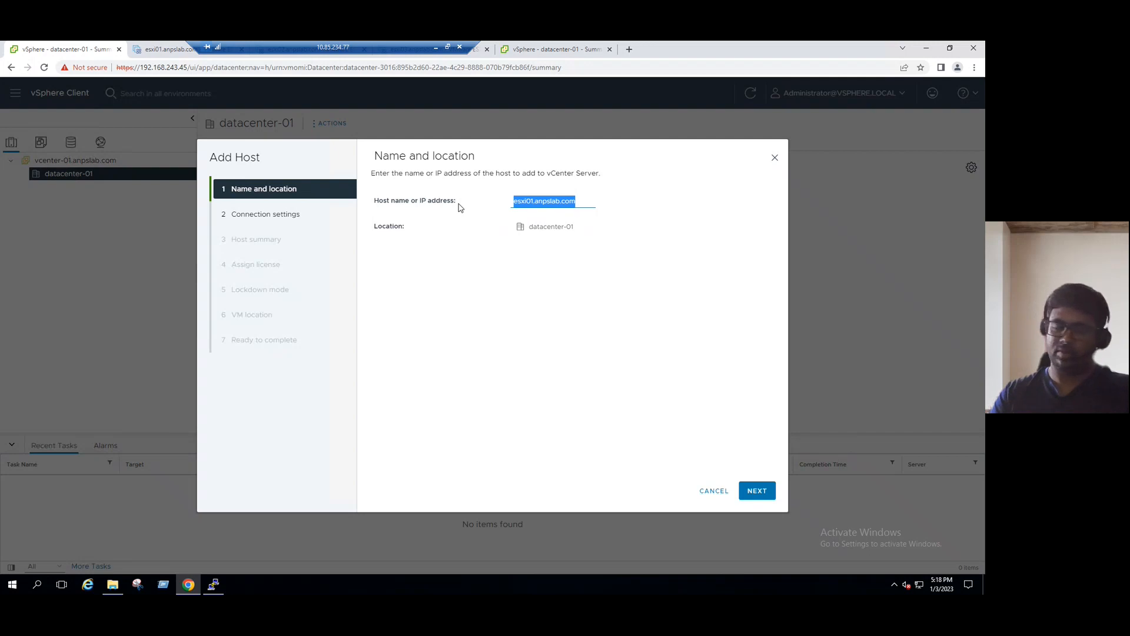
# Use 192.168.243.41 as the host, trust its certificate, and advance to Assign license.
pyautogui.write('192.168.243.41')
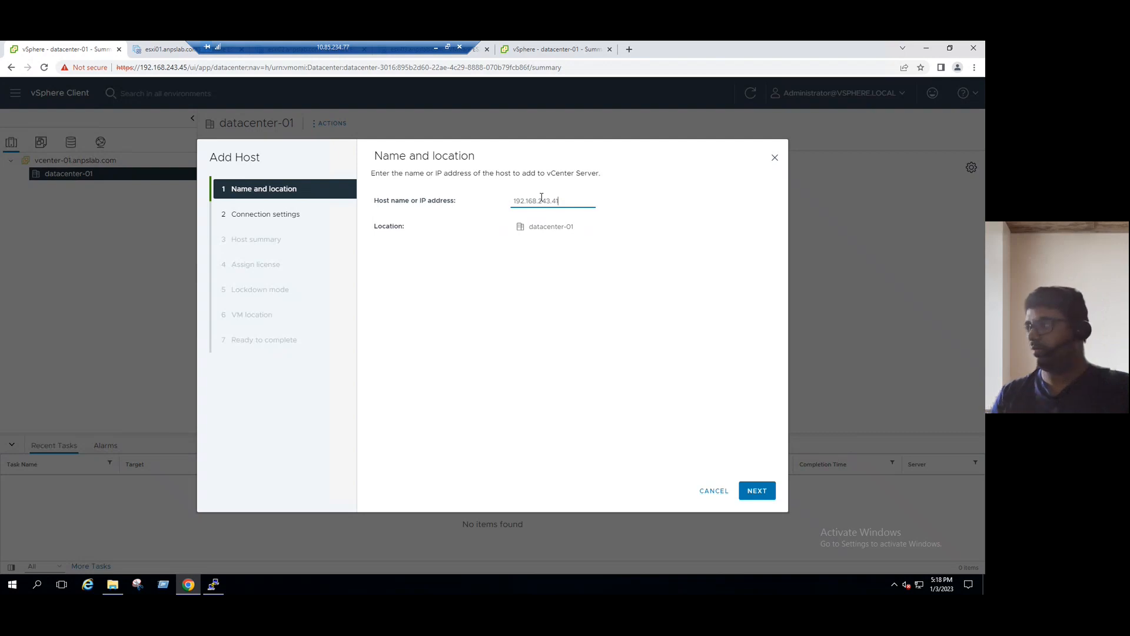
pyautogui.click(759, 493)
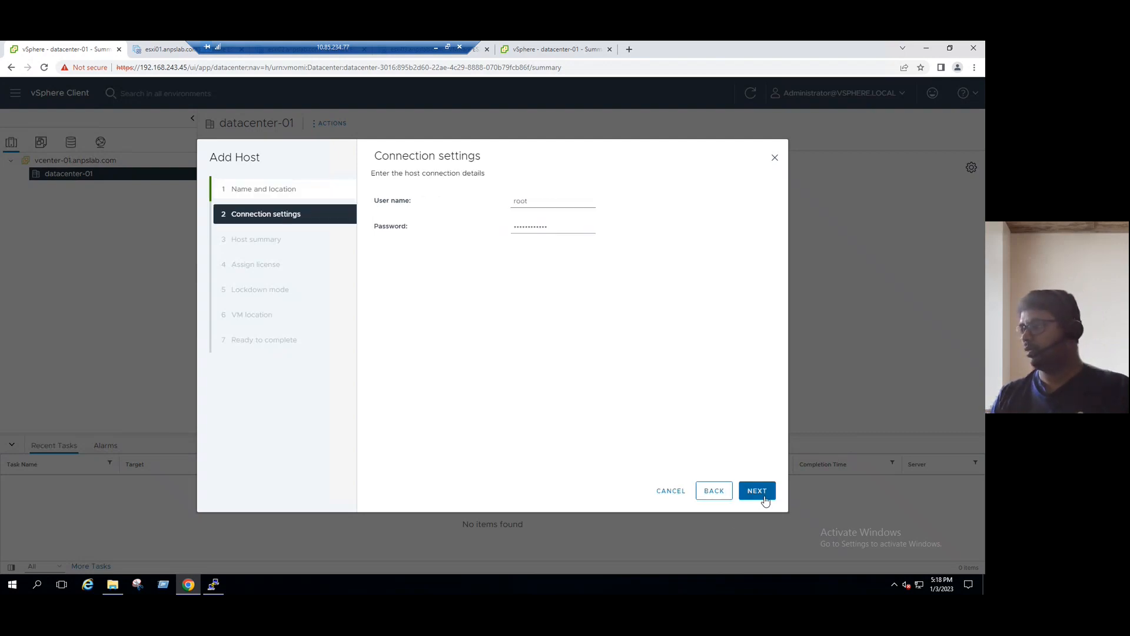
pyautogui.click(759, 493)
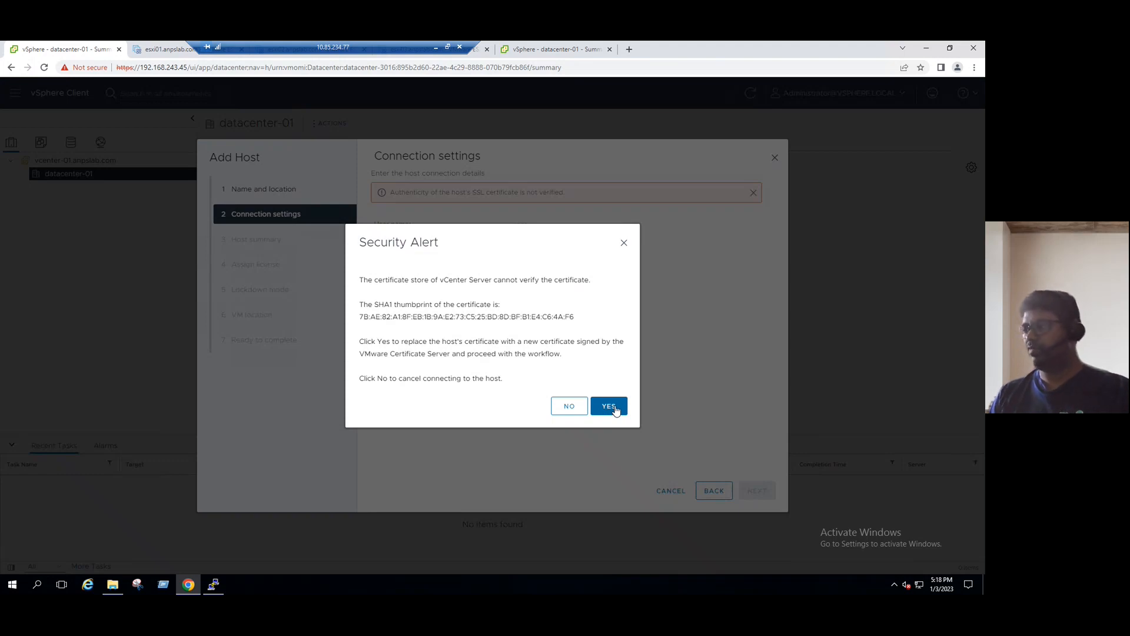
pyautogui.click(612, 407)
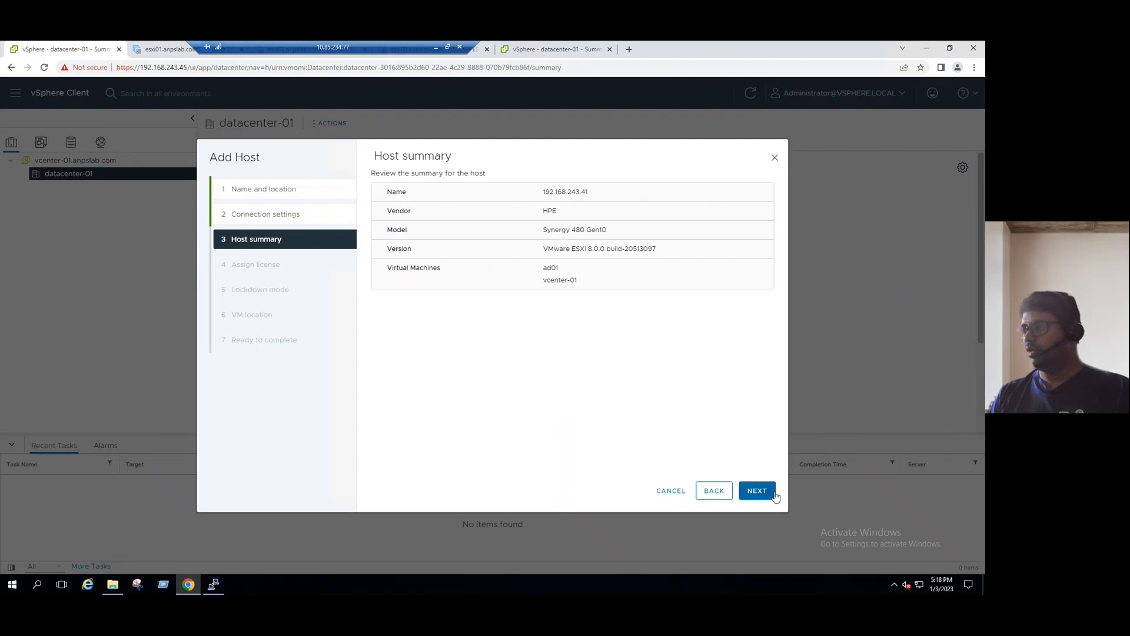
pyautogui.click(766, 490)
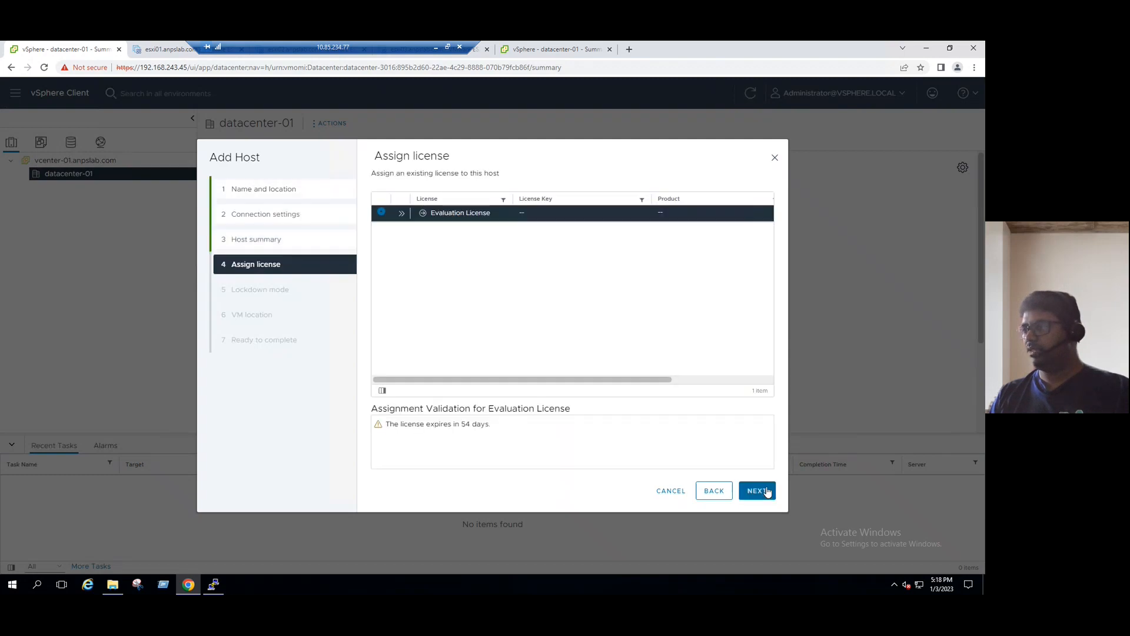
# Open the hosts file from the drivers\etc folder in Notepad and check the esxi01 and esxi02 entries.
pyautogui.click(163, 583)
pyautogui.click(87, 554)
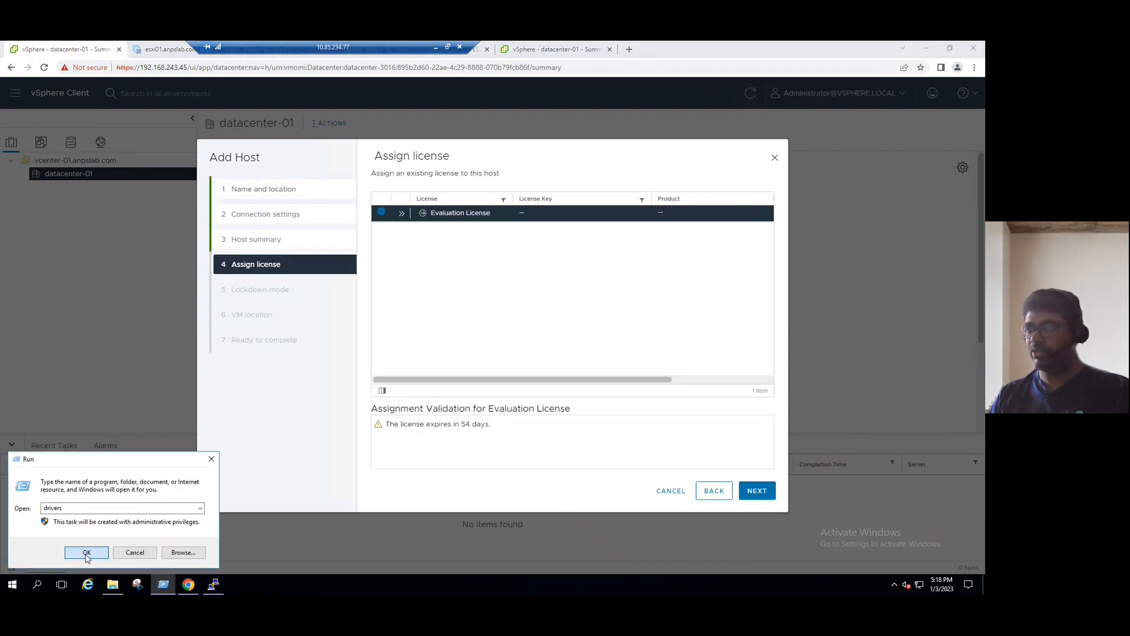
pyautogui.doubleClick(335, 241)
pyautogui.doubleClick(331, 229)
pyautogui.doubleClick(450, 296)
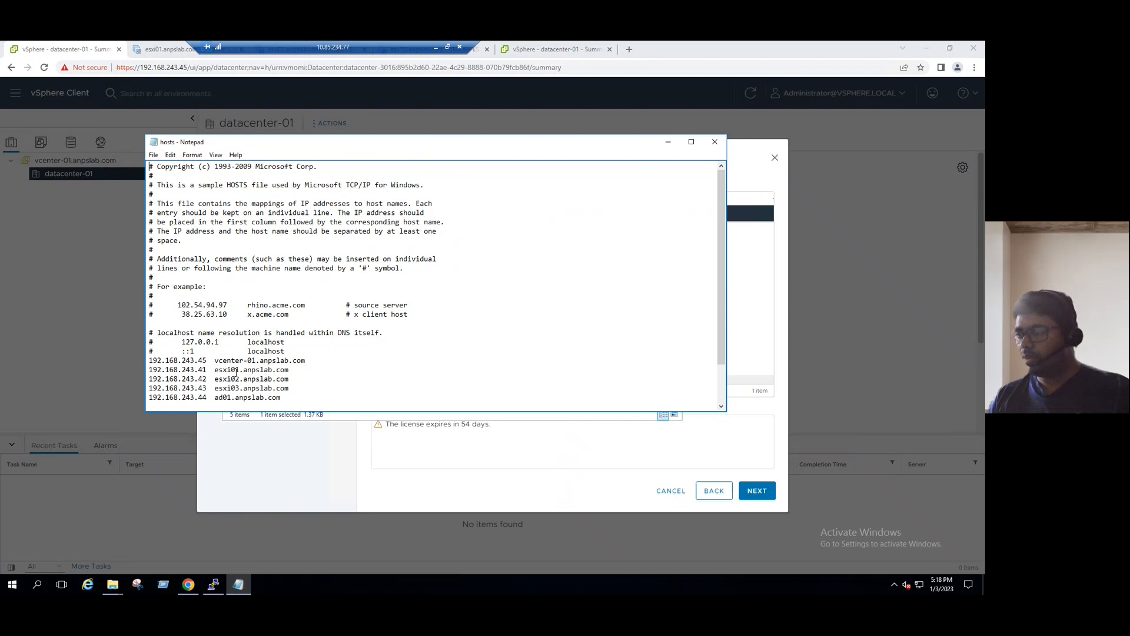
pyautogui.moveTo(237, 369); pyautogui.dragTo(287, 369)
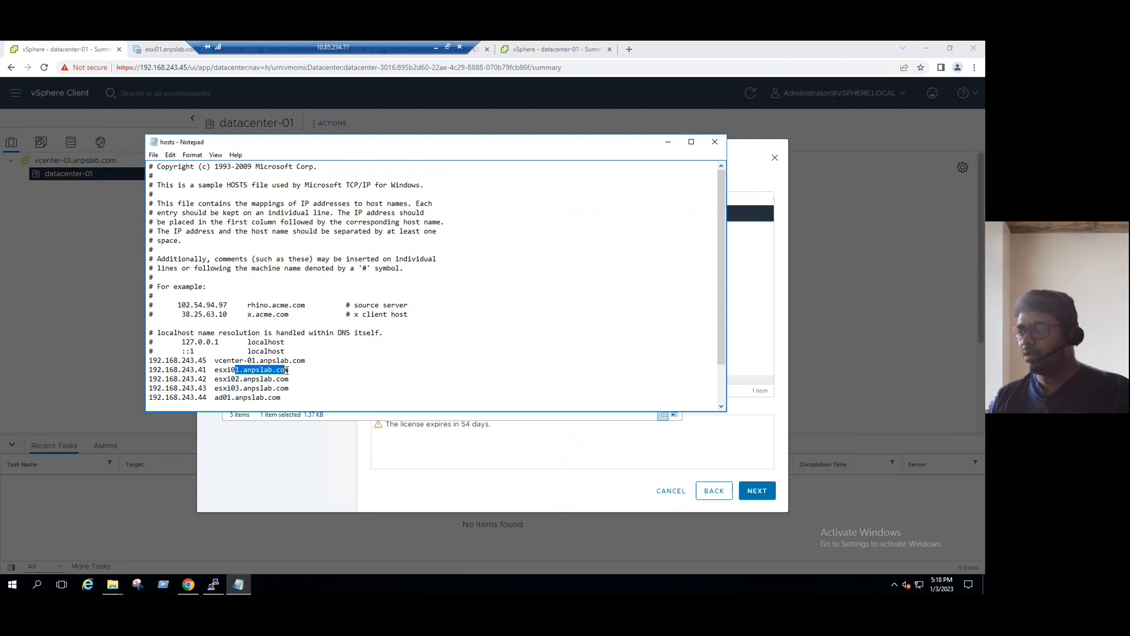
pyautogui.moveTo(240, 380); pyautogui.dragTo(293, 380)
# Close Notepad and the etc folder, then advance the wizard past license assignment.
pyautogui.click(714, 142)
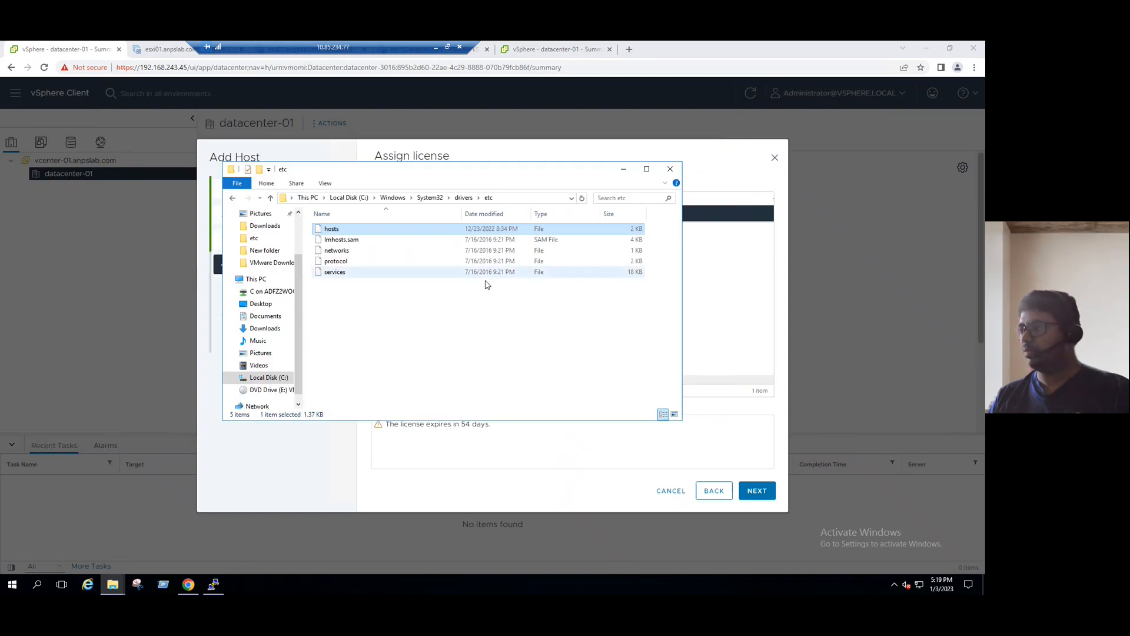
pyautogui.click(670, 169)
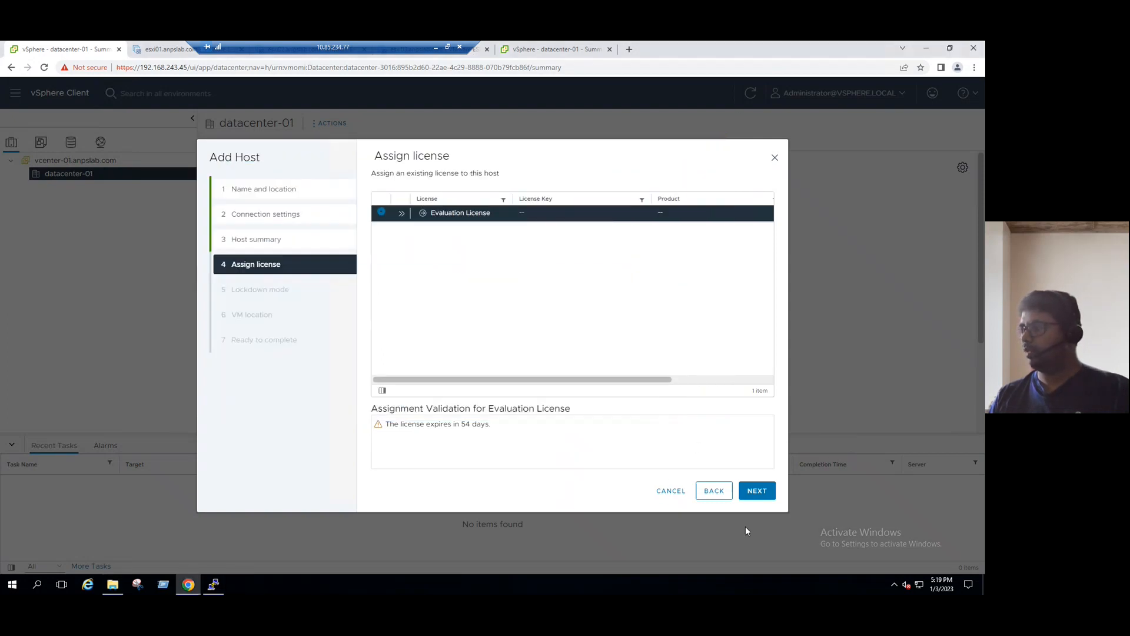
pyautogui.click(757, 490)
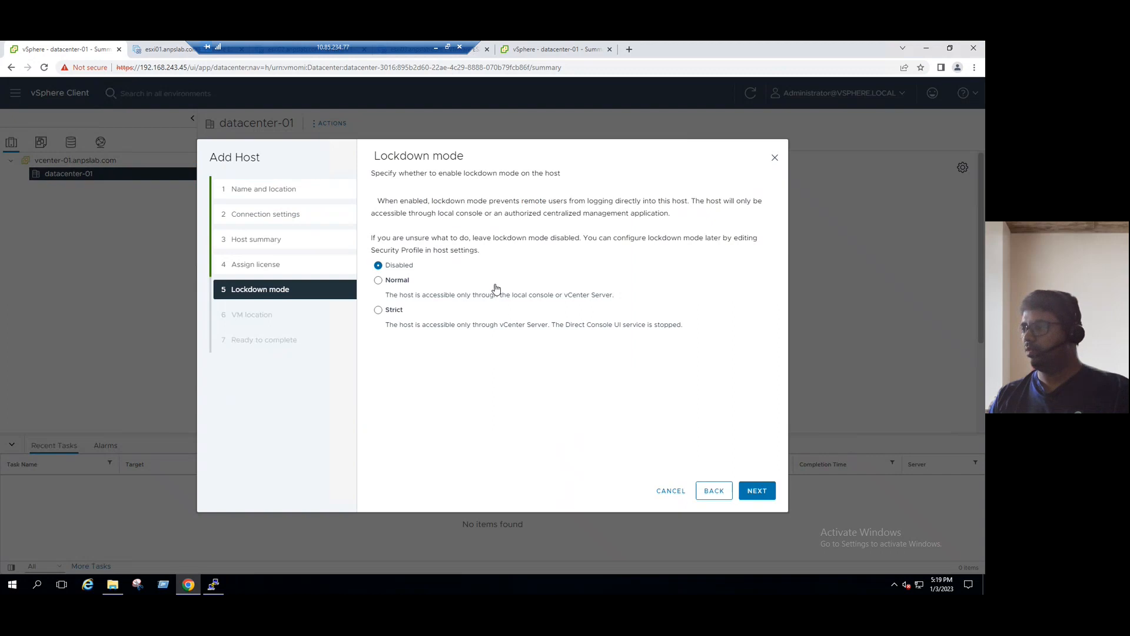
# Finish adding 192.168.243.41 with lockdown mode disabled and the default VM location.
pyautogui.click(757, 490)
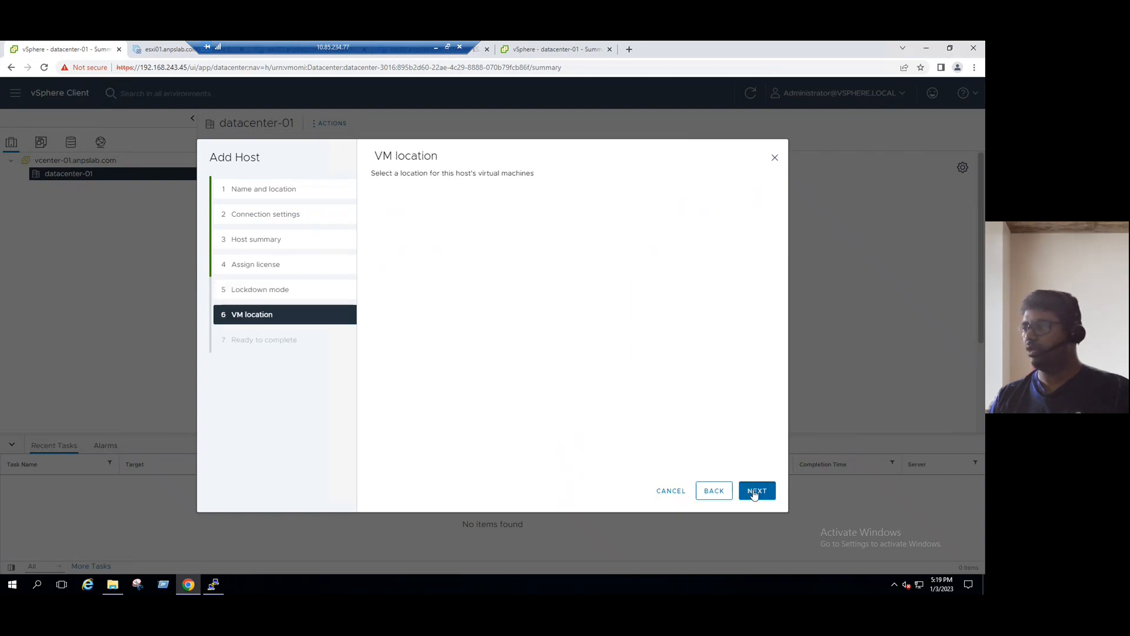
pyautogui.click(757, 490)
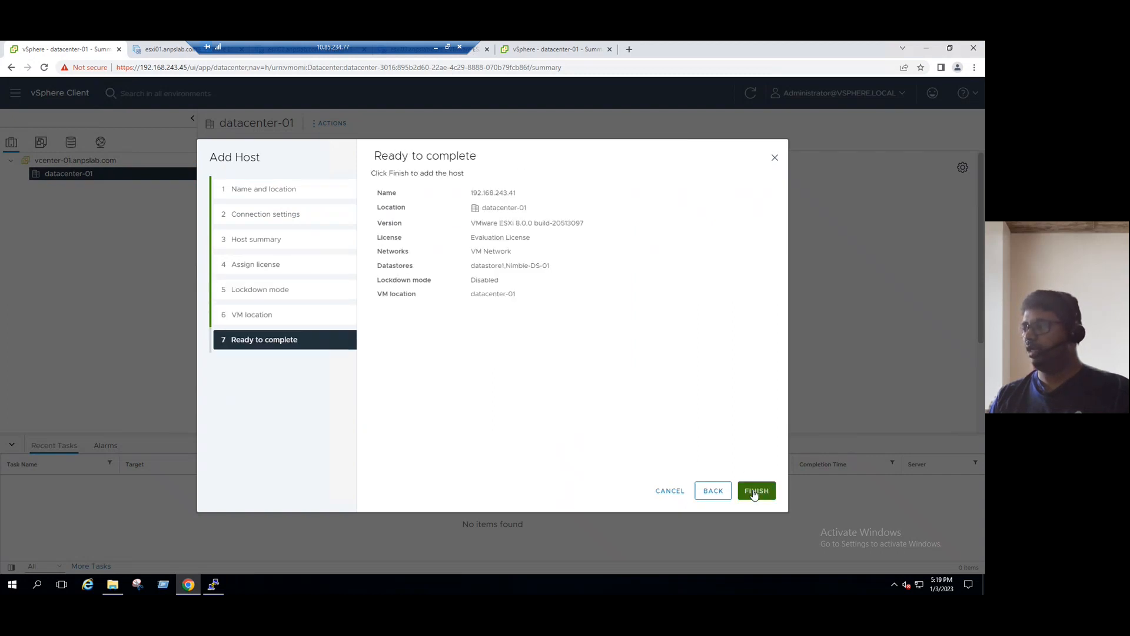
pyautogui.click(756, 491)
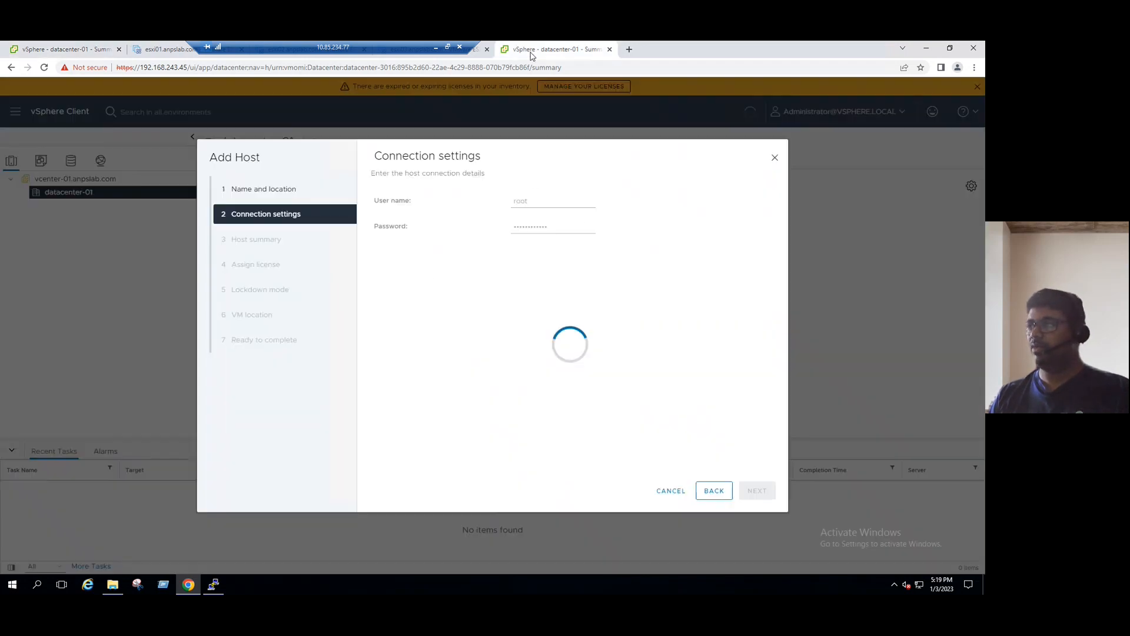
# Cancel the leftover Add Host wizard in the other tab, dismiss the licence warning, and open datacenter-01's actions.
pyautogui.click(533, 53)
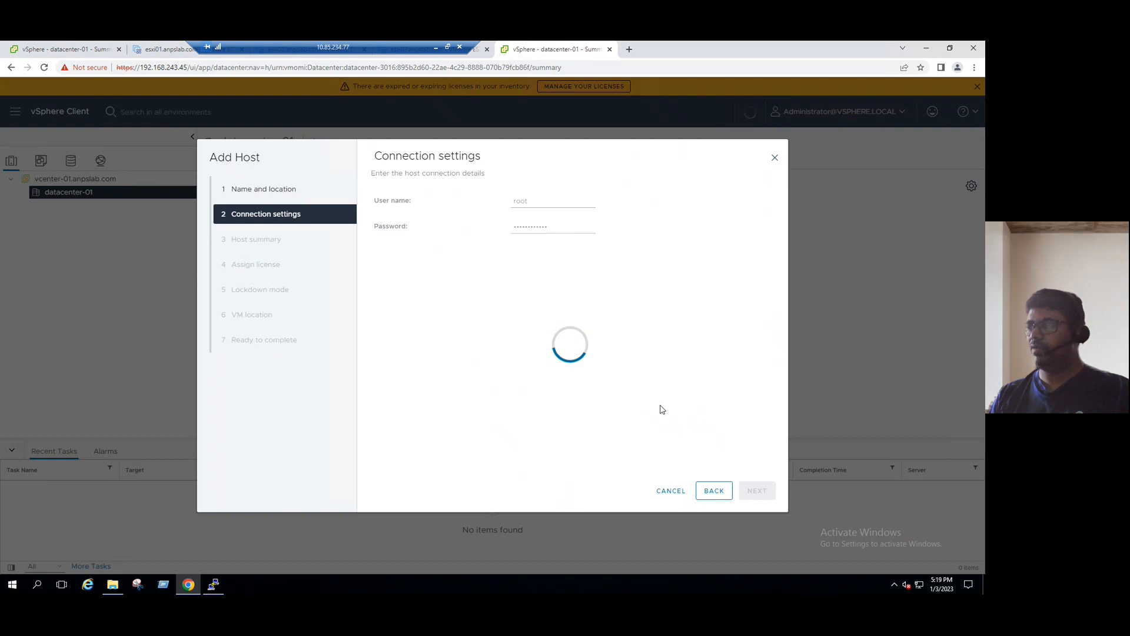
pyautogui.click(671, 490)
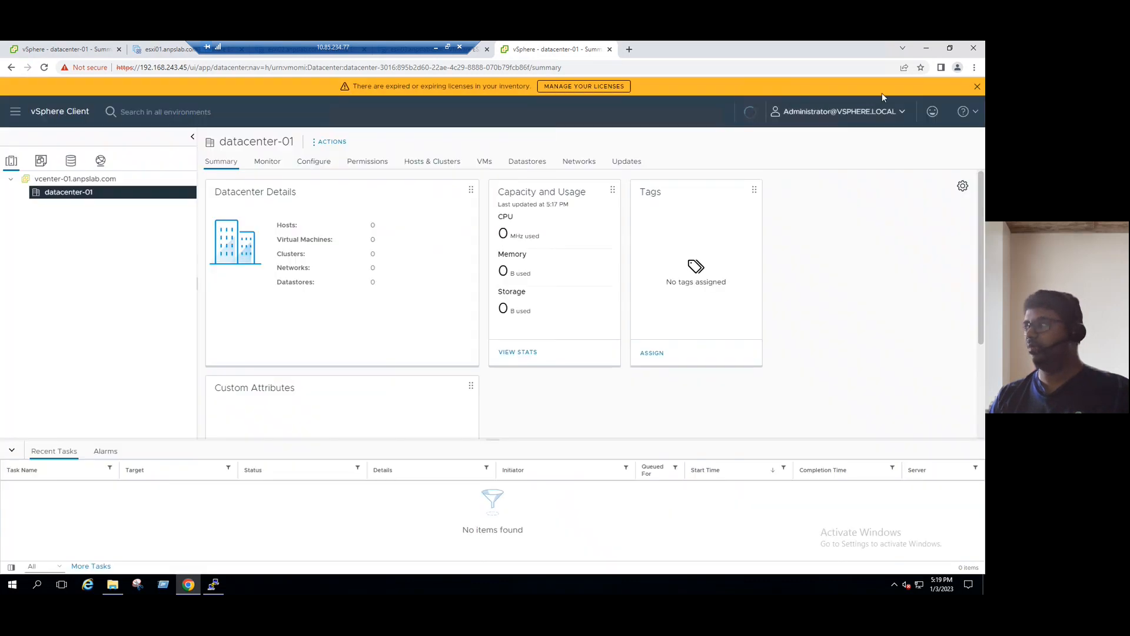
pyautogui.click(977, 87)
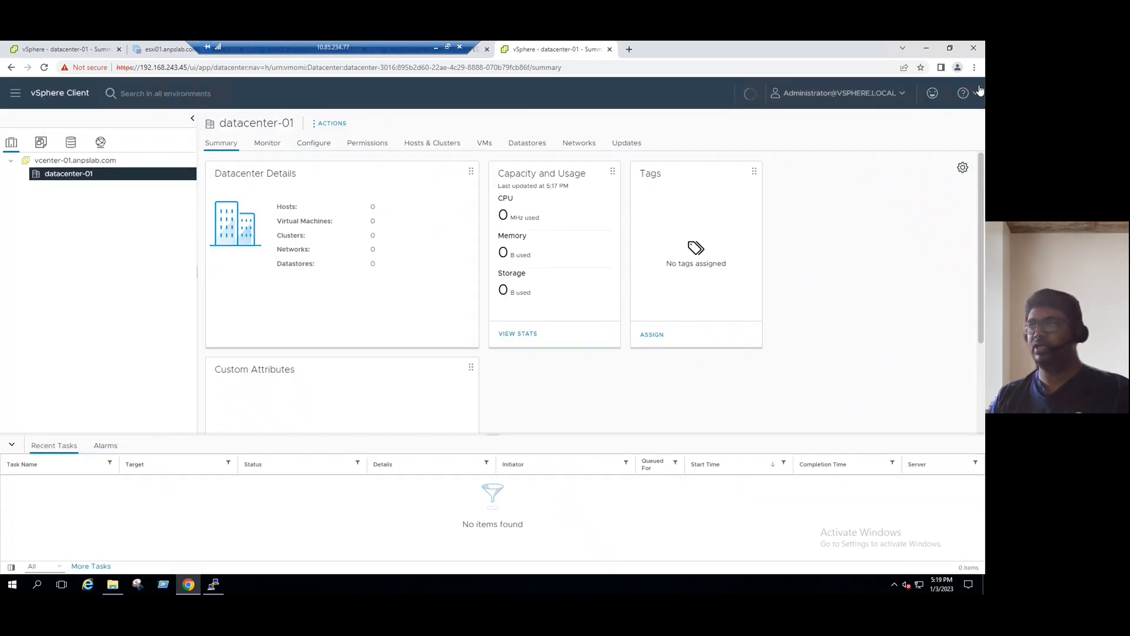
pyautogui.click(66, 49)
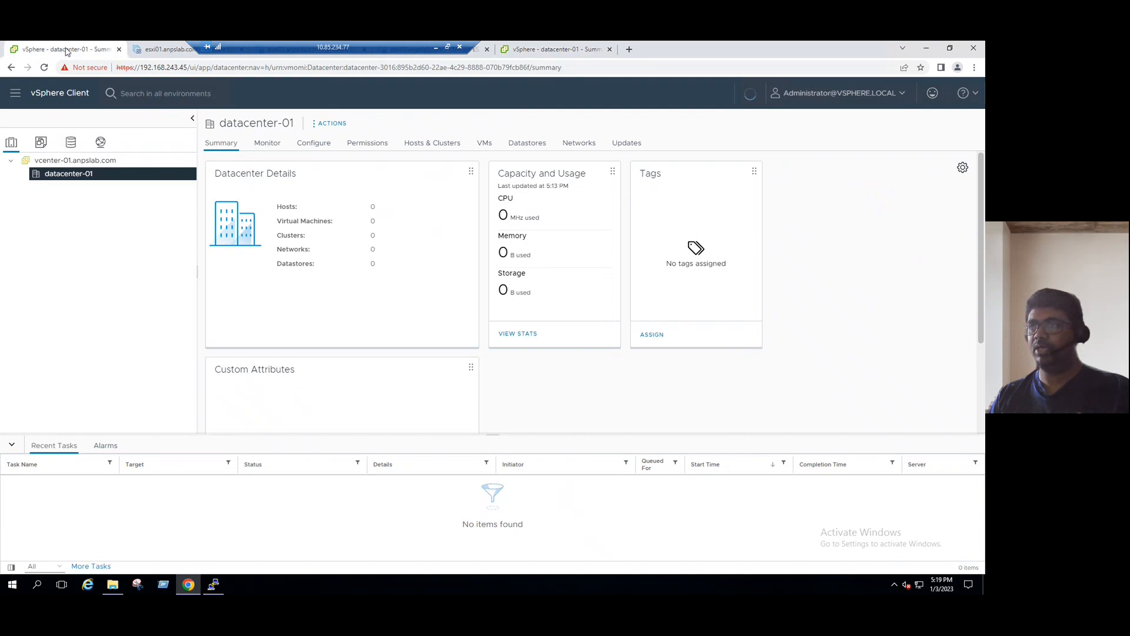
pyautogui.rightClick(70, 173)
# Start adding host 192.168.243.42 to datacenter-01 and connect with the root credentials.
pyautogui.click(107, 202)
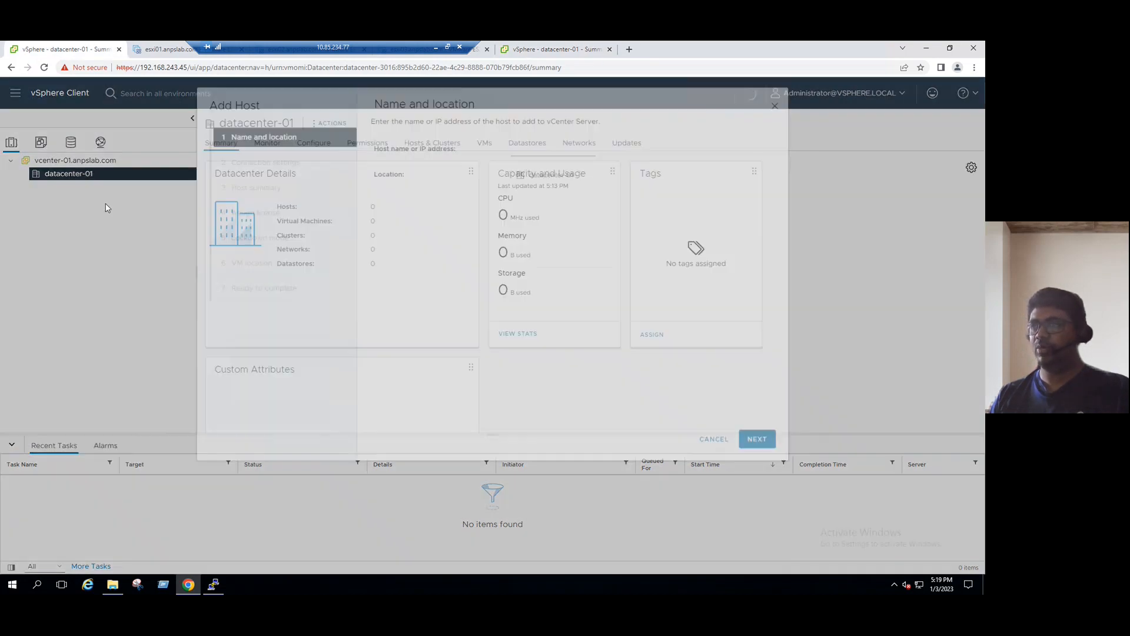
pyautogui.click(535, 201)
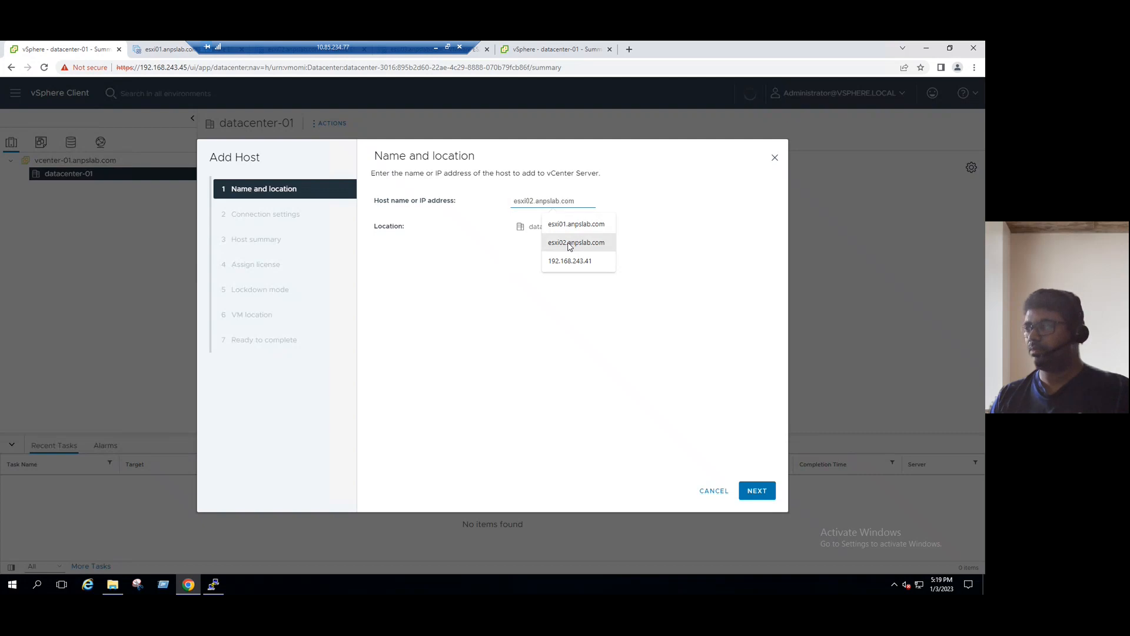
pyautogui.click(571, 261)
pyautogui.press('BackSpace')
pyautogui.write('2.168.243.42')
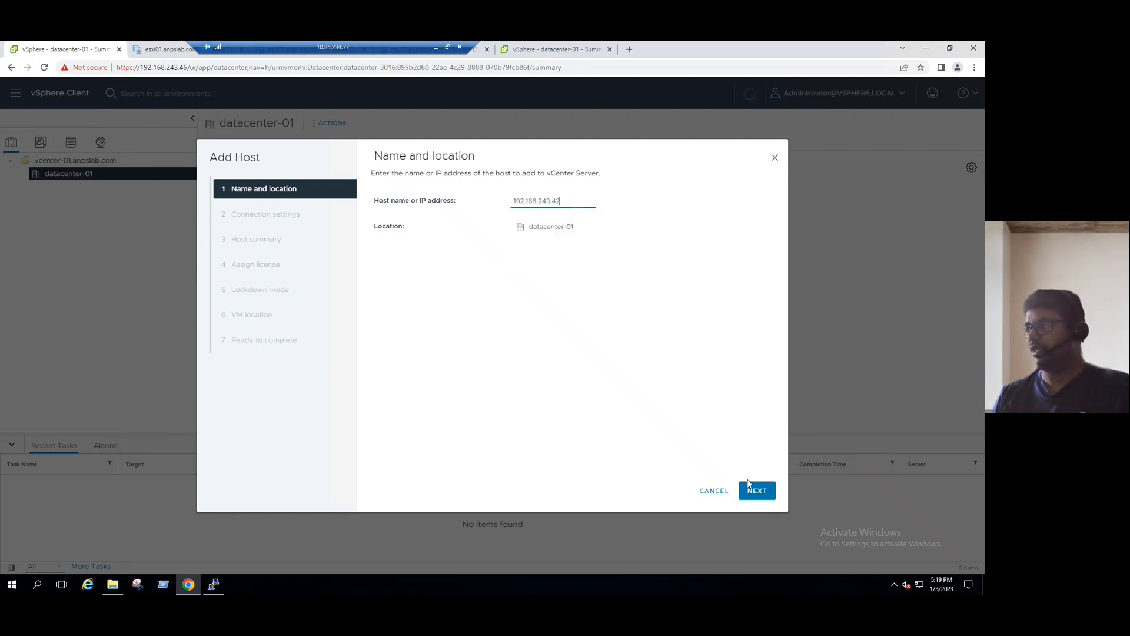
pyautogui.click(761, 489)
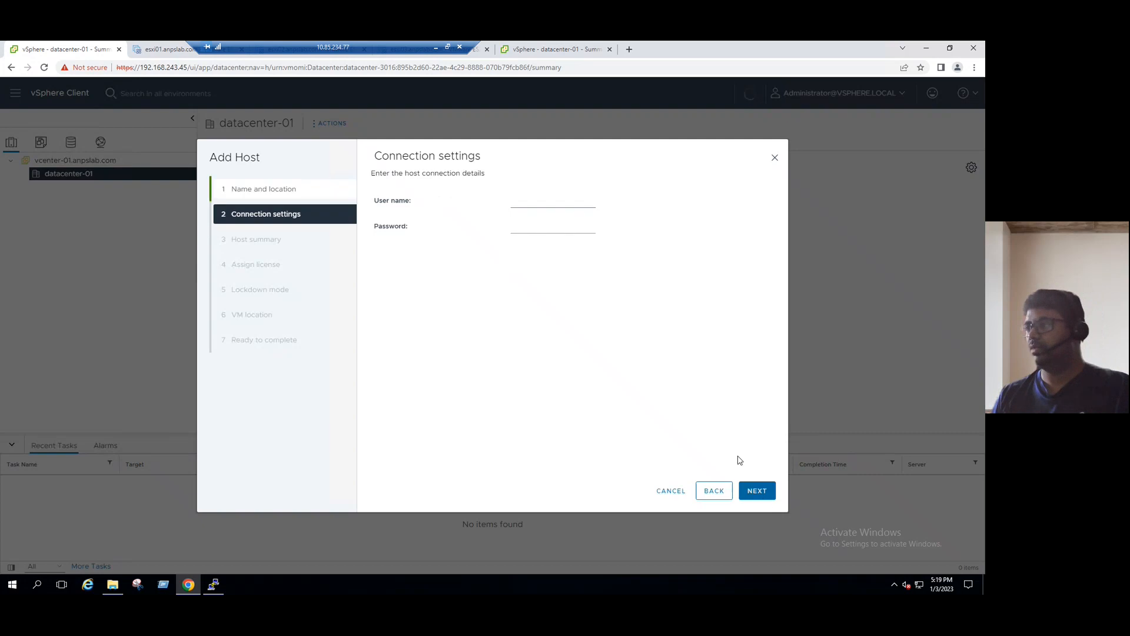
pyautogui.click(537, 203)
pyautogui.write('r')
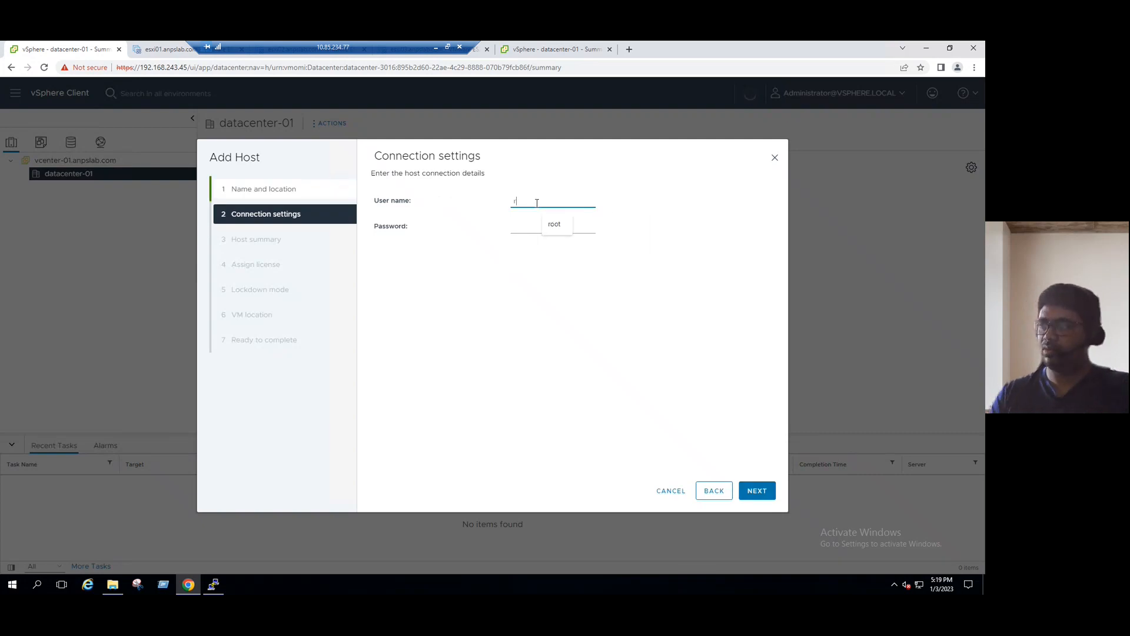
pyautogui.click(550, 223)
pyautogui.click(534, 223)
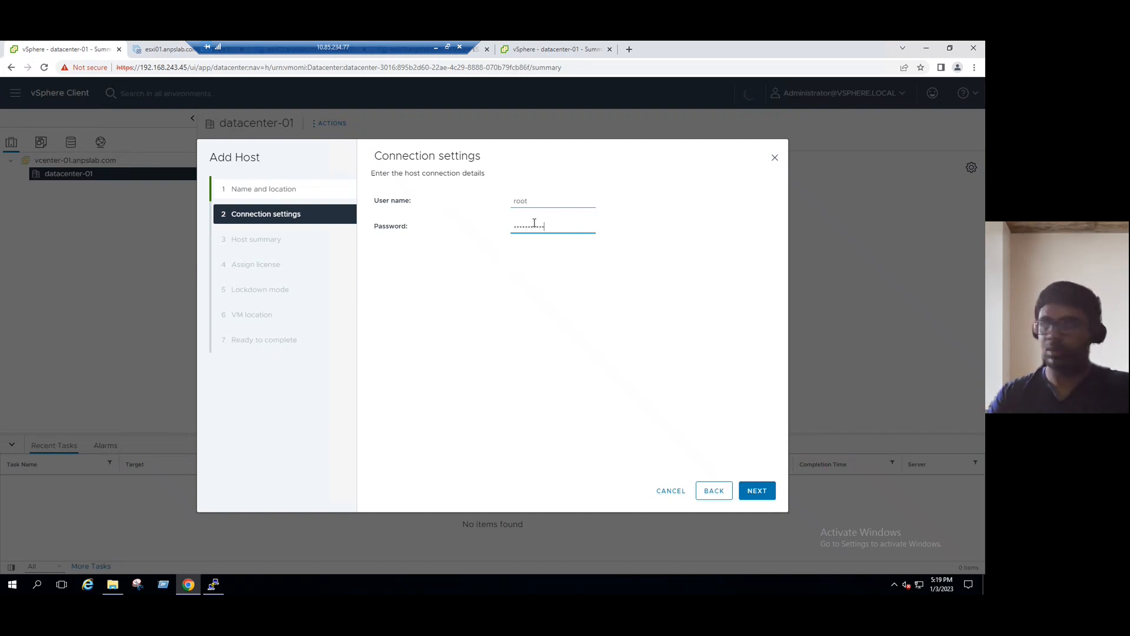
pyautogui.click(752, 490)
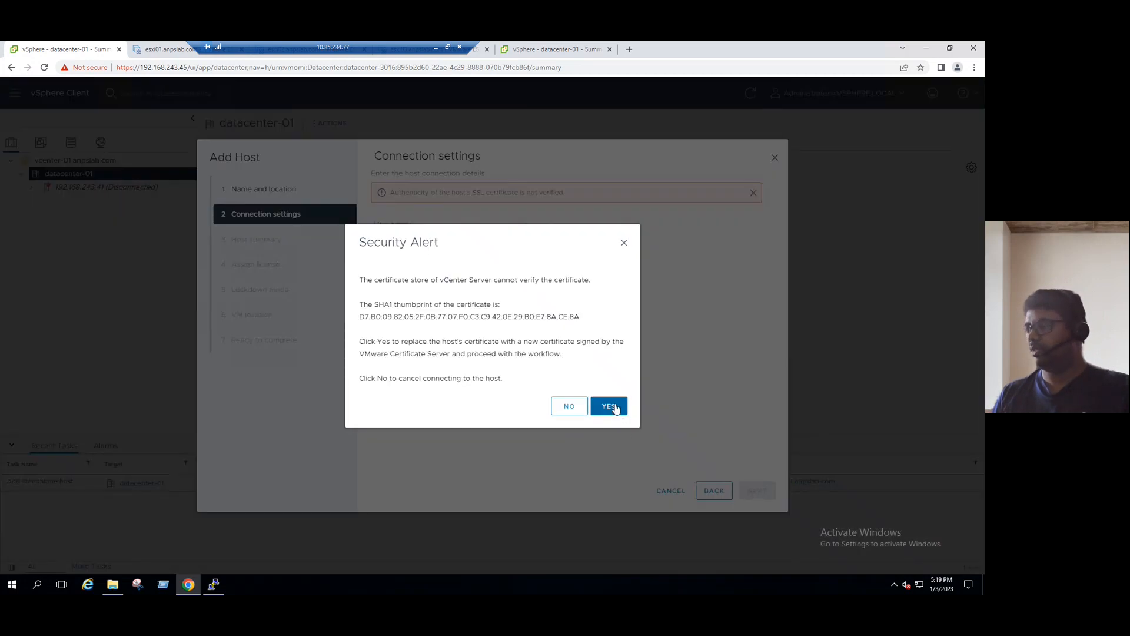
# Trust the host certificate, keep Evaluation License, lockdown disabled and datacenter-01 location, then finish.
pyautogui.click(610, 406)
pyautogui.click(763, 496)
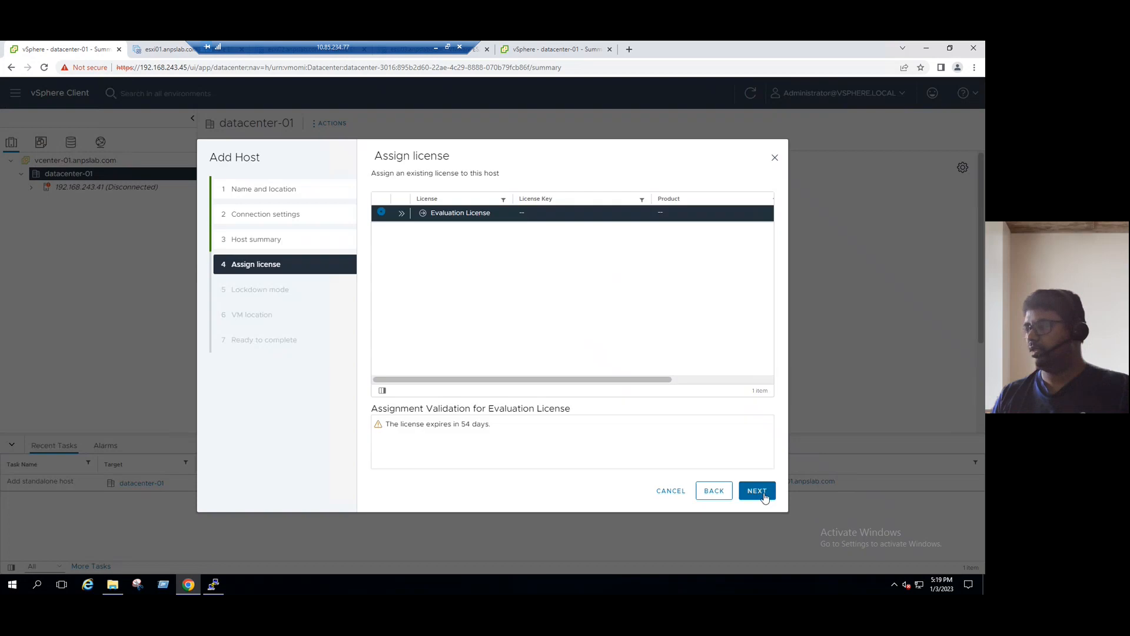
pyautogui.click(763, 495)
pyautogui.click(763, 495)
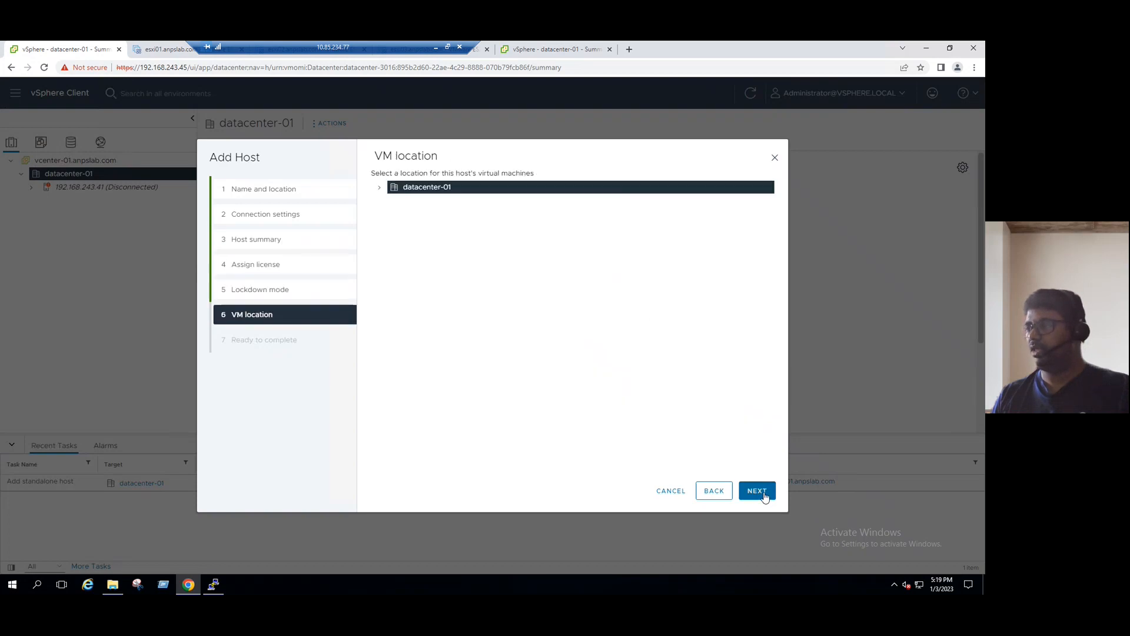
pyautogui.click(763, 491)
pyautogui.click(759, 490)
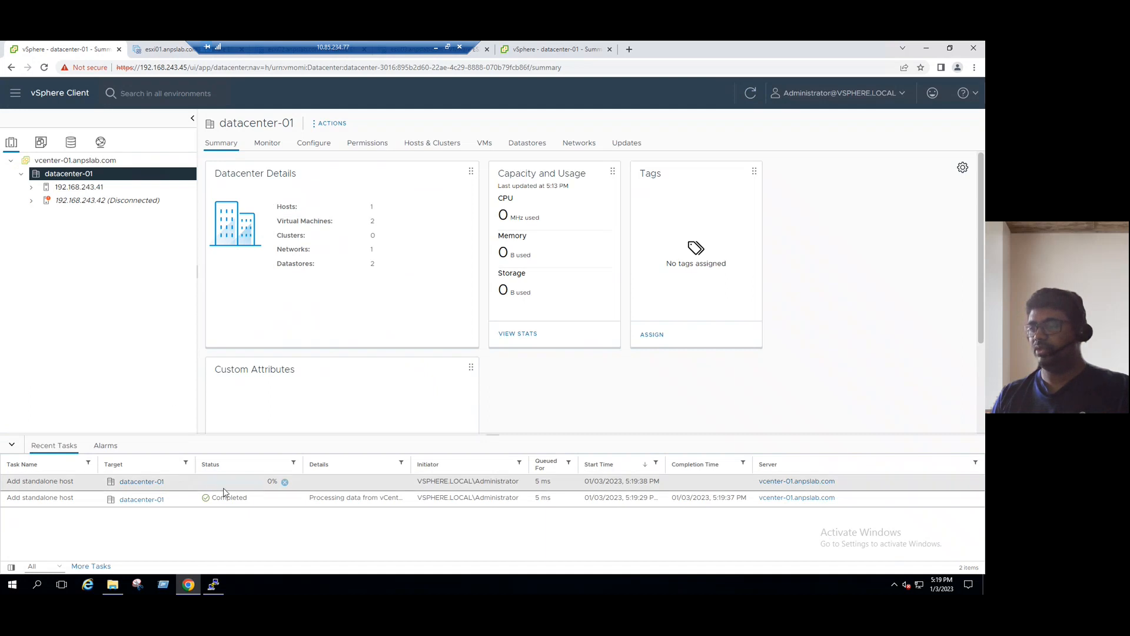
# Start adding host 192.168.243.43 to datacenter-01 and connect with the root credentials.
pyautogui.rightClick(86, 175)
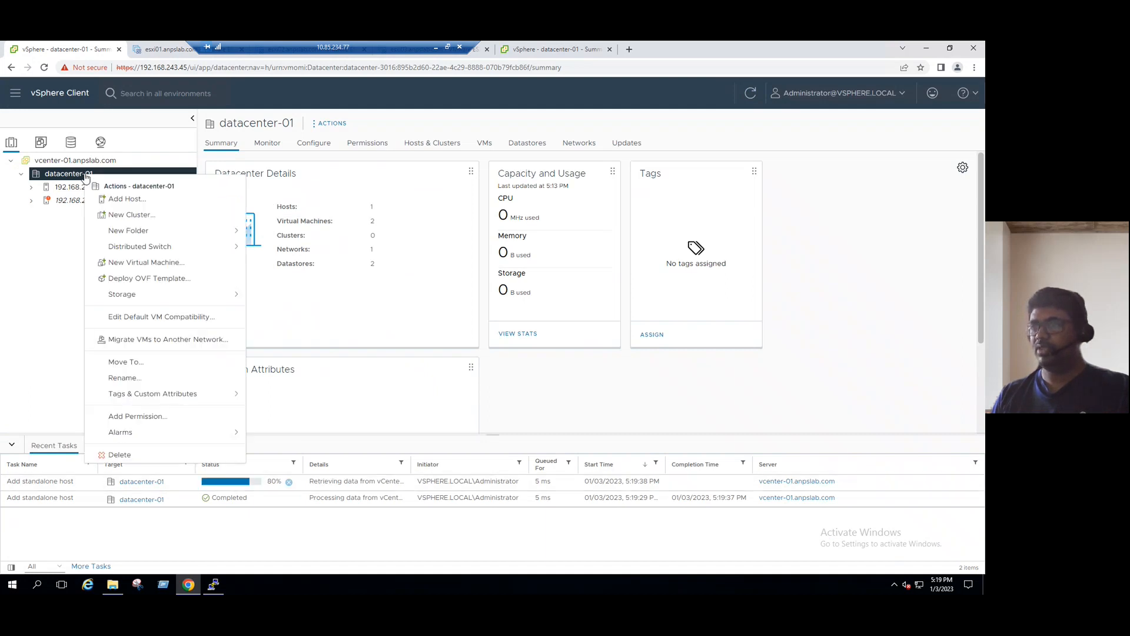
pyautogui.click(124, 199)
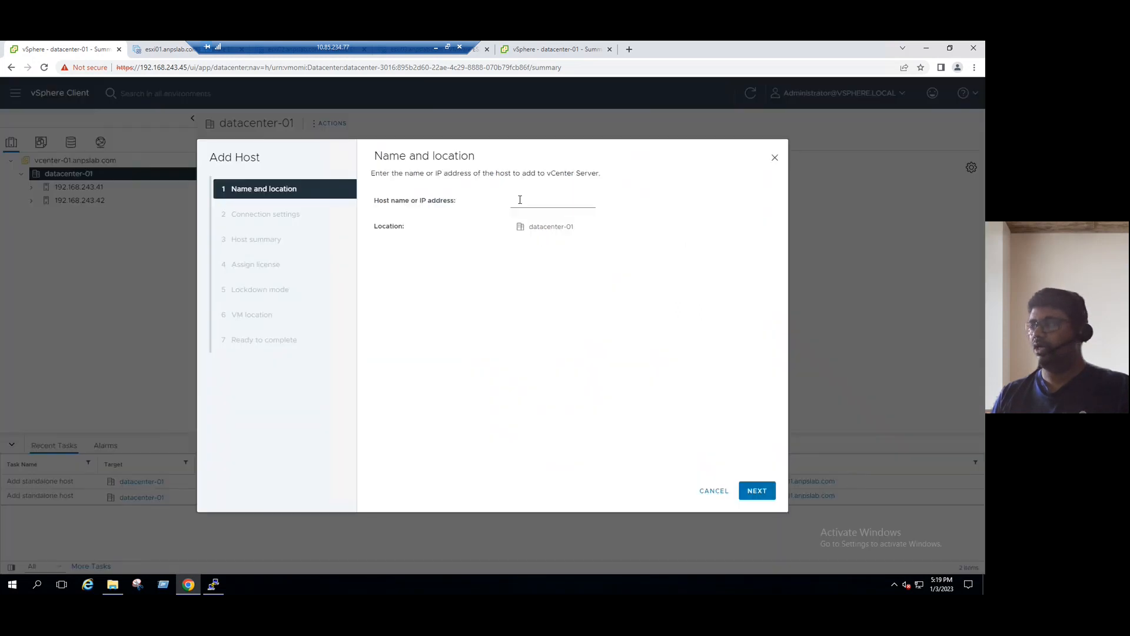
pyautogui.click(519, 202)
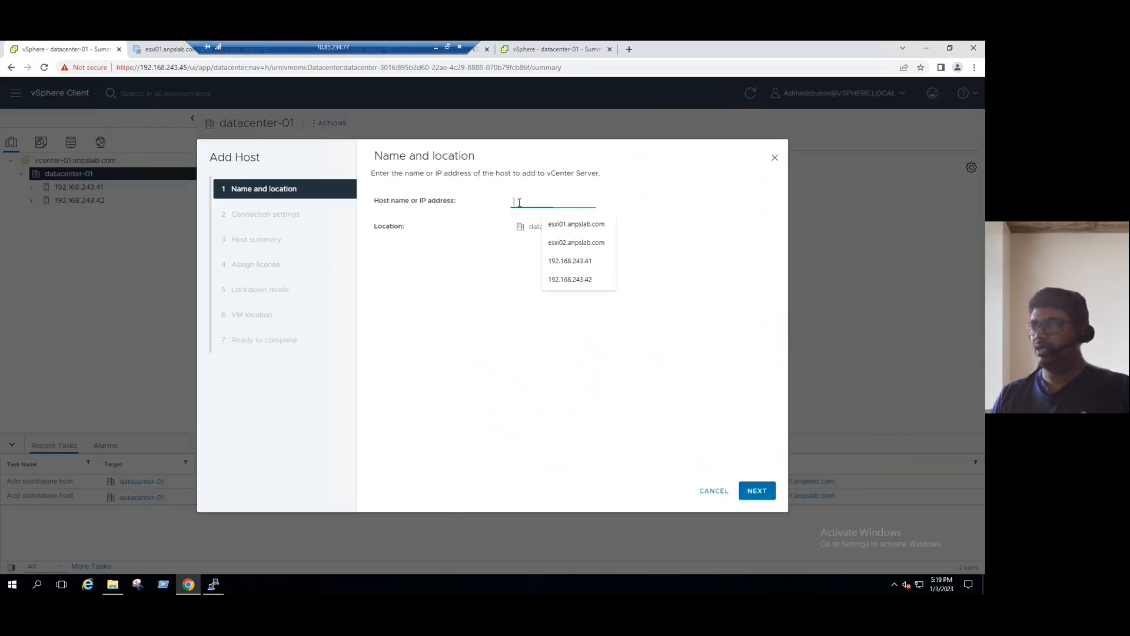
pyautogui.click(585, 287)
pyautogui.press('BackSpace')
pyautogui.write('3')
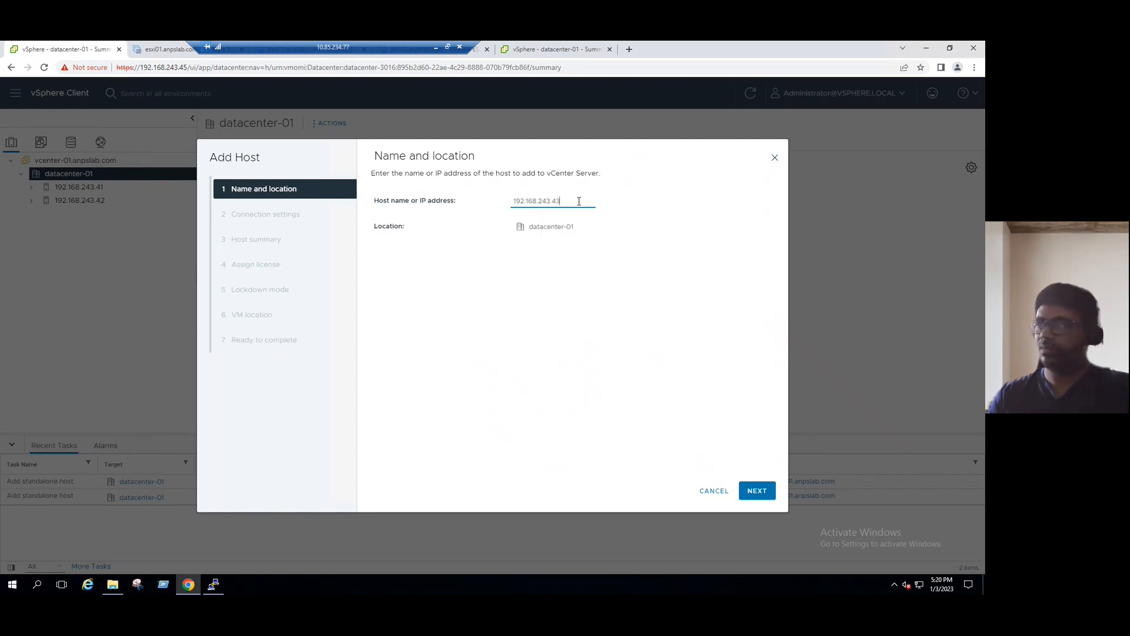
pyautogui.click(765, 491)
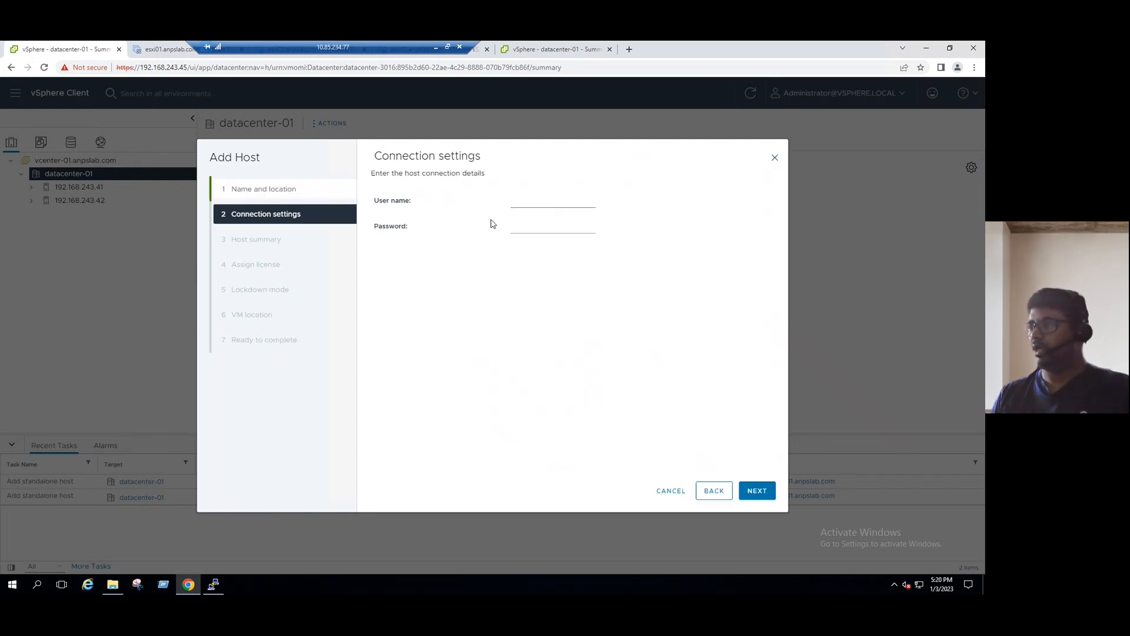
pyautogui.click(515, 200)
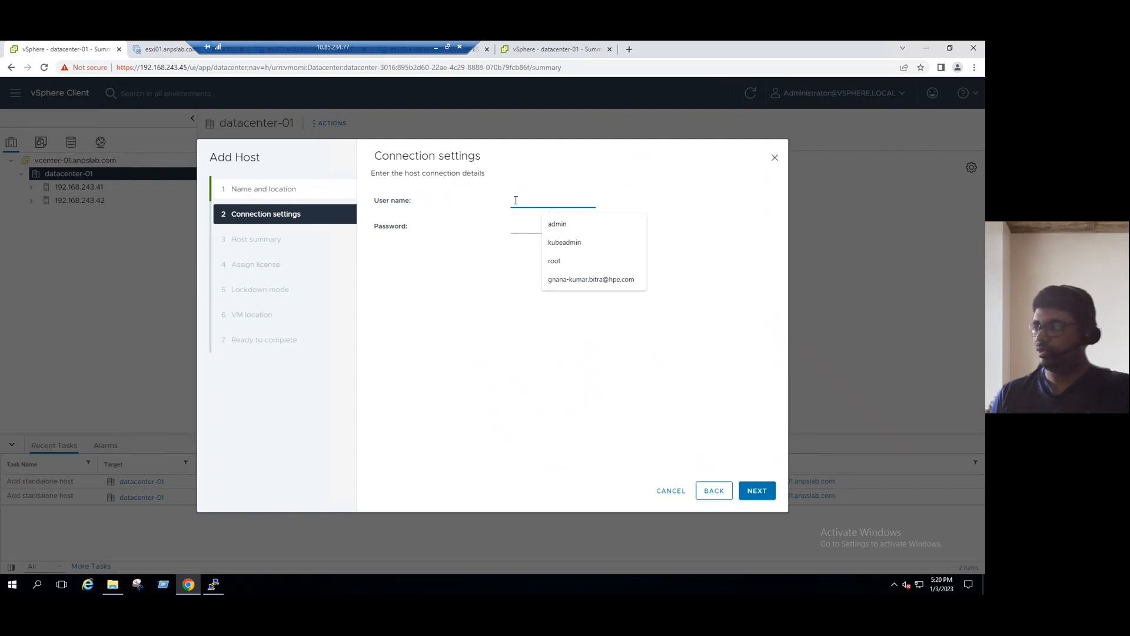
pyautogui.click(572, 260)
pyautogui.click(529, 221)
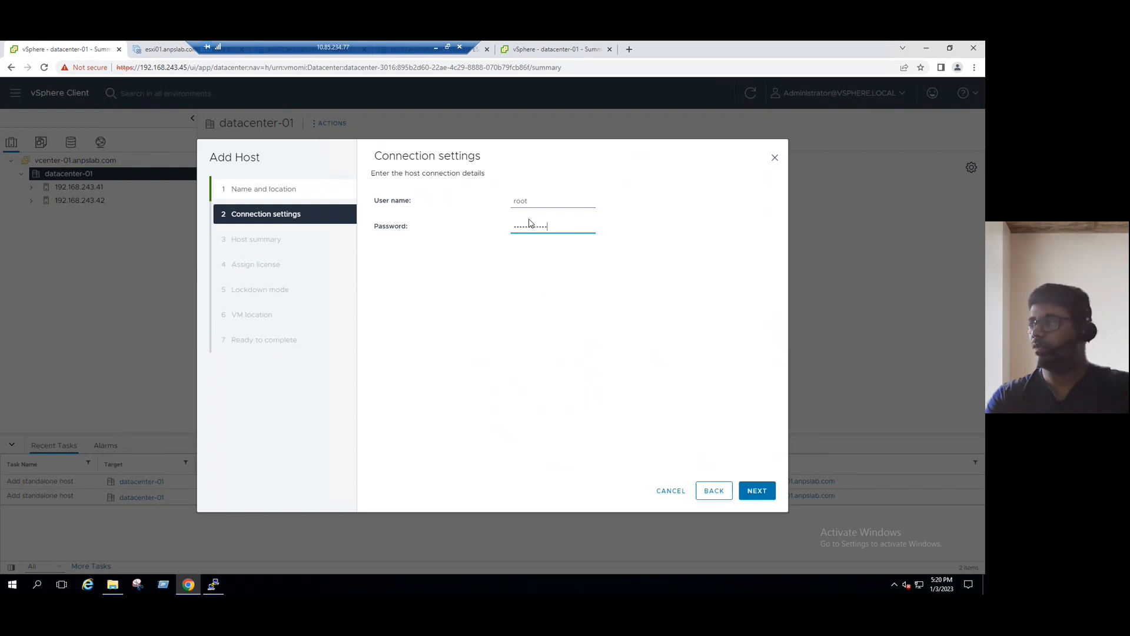
pyautogui.click(756, 490)
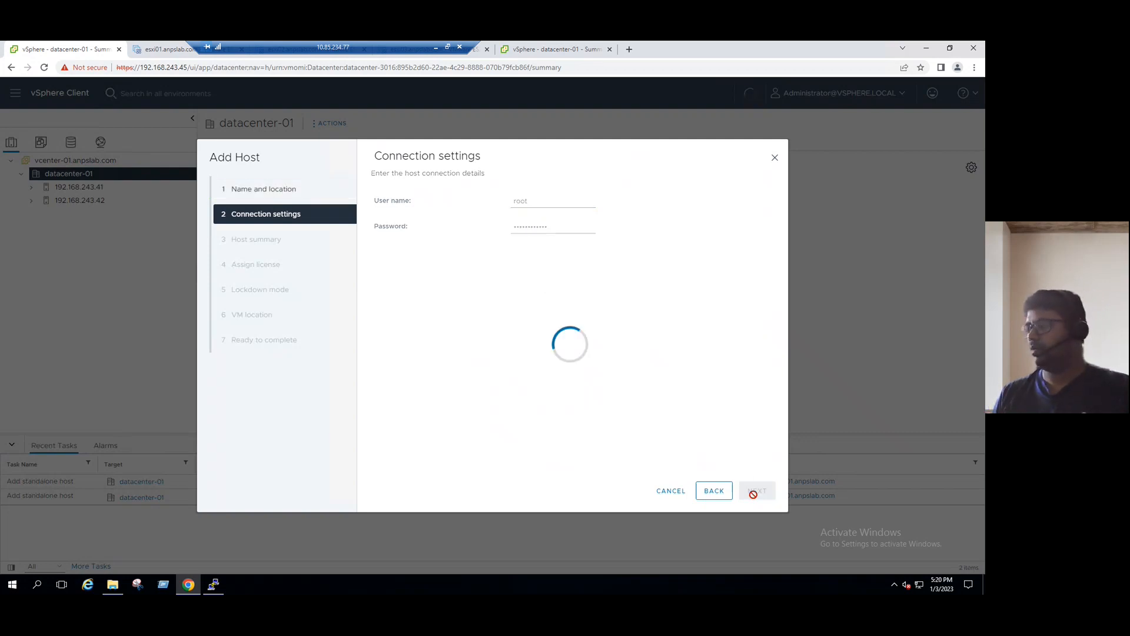
# Trust the certificate, keep Evaluation License, lockdown disabled and datacenter-01 location, then finish.
pyautogui.click(612, 411)
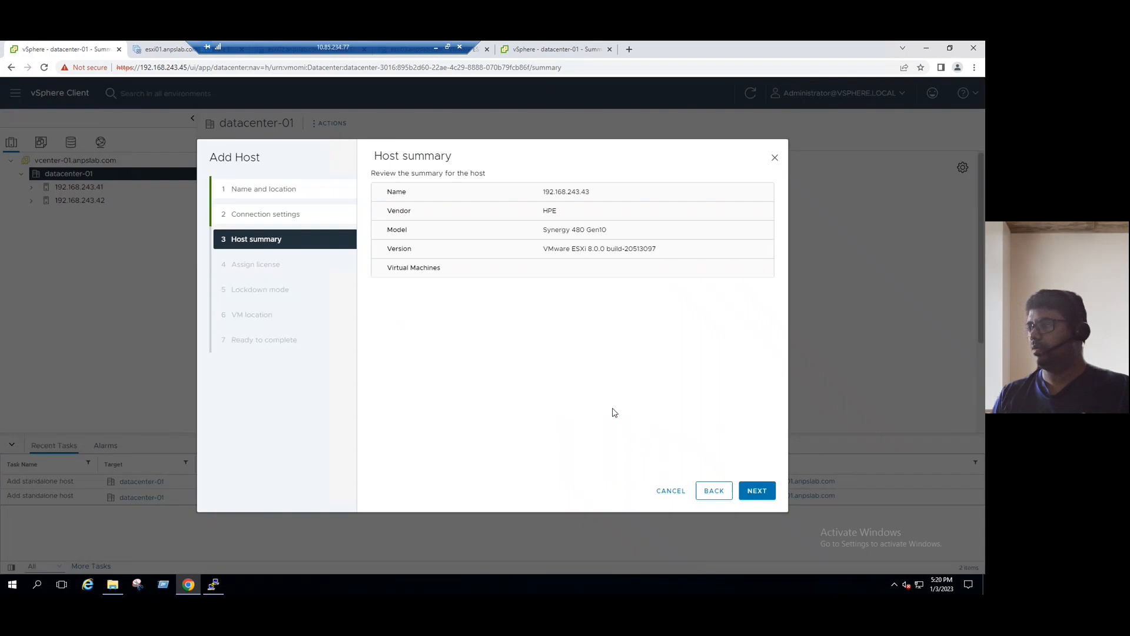
pyautogui.click(763, 492)
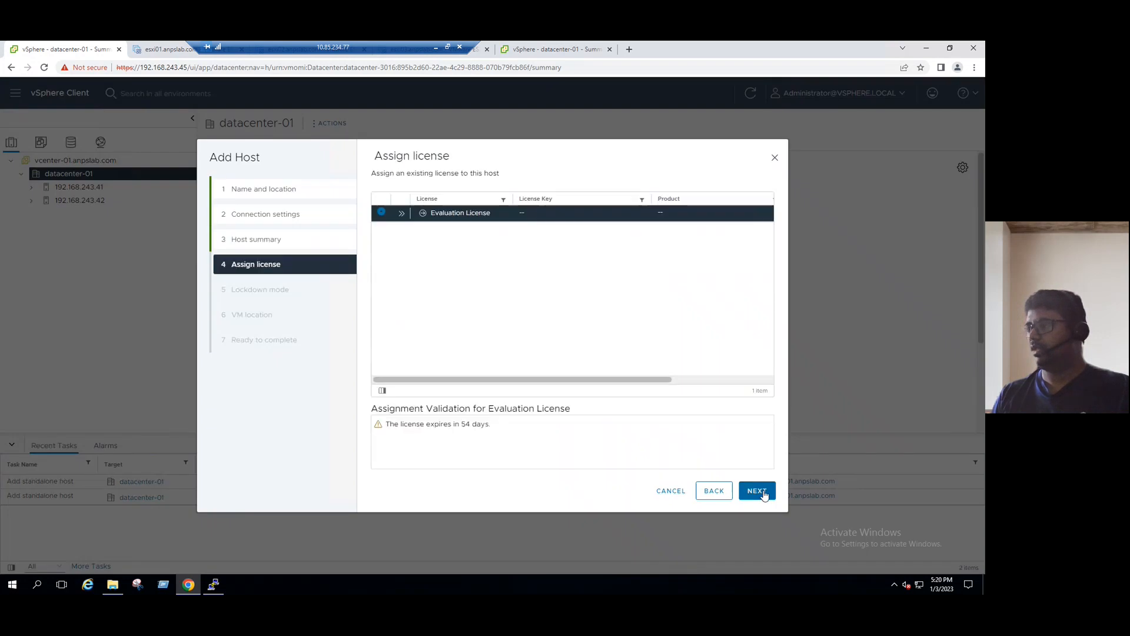
pyautogui.click(764, 493)
pyautogui.click(755, 490)
pyautogui.click(757, 492)
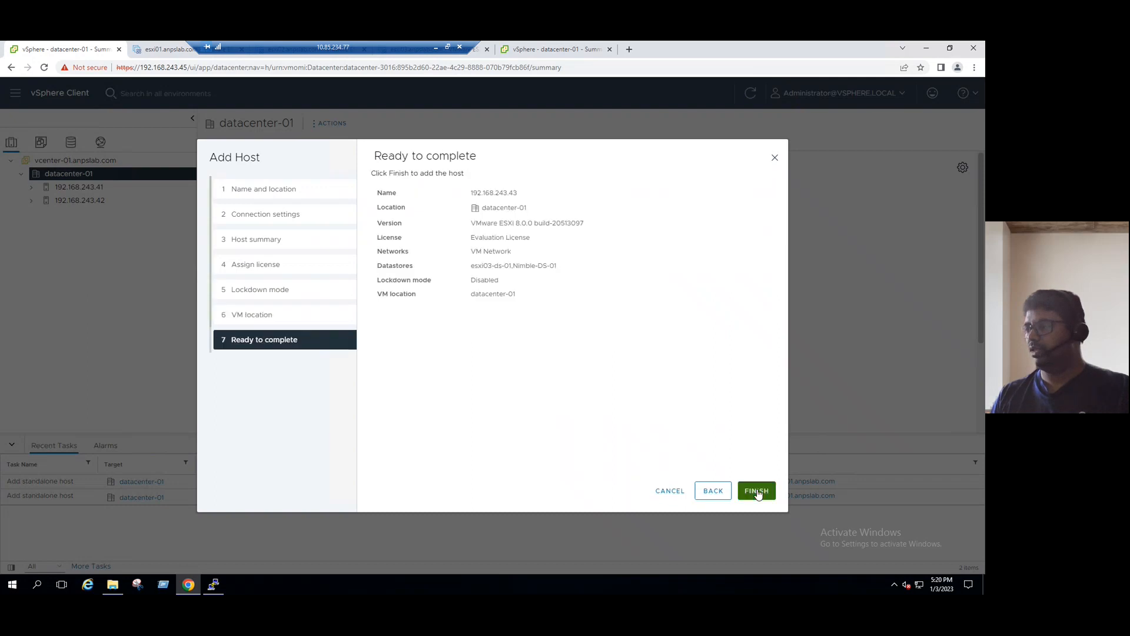
pyautogui.click(756, 490)
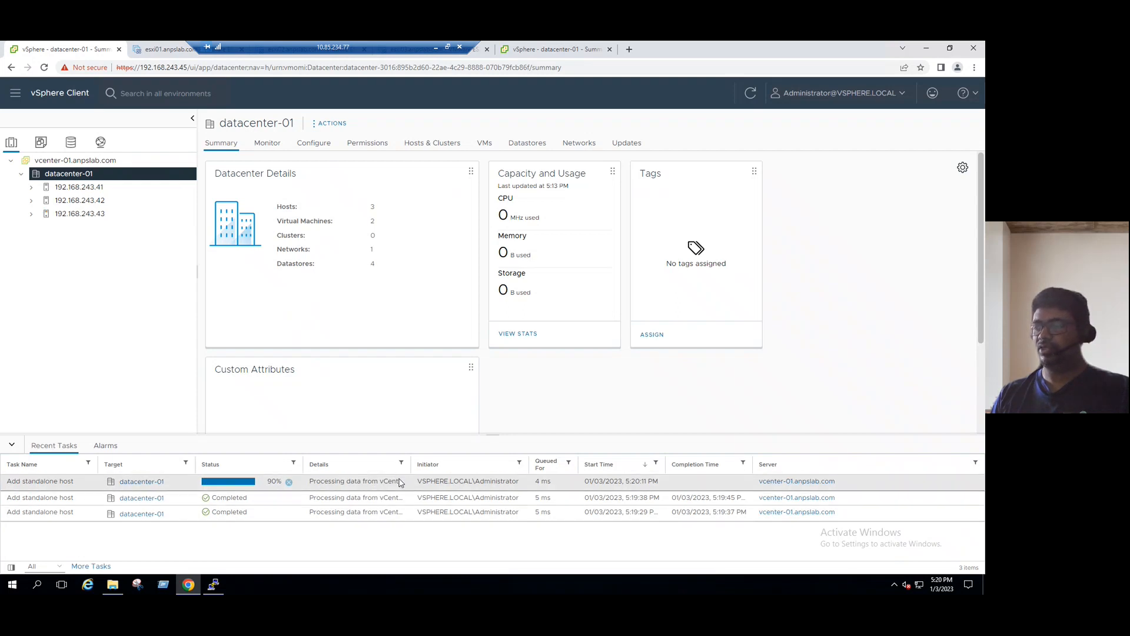
# Widen the Details column of the recent tasks to read the add-host results.
pyautogui.moveTo(411, 464); pyautogui.dragTo(481, 463)
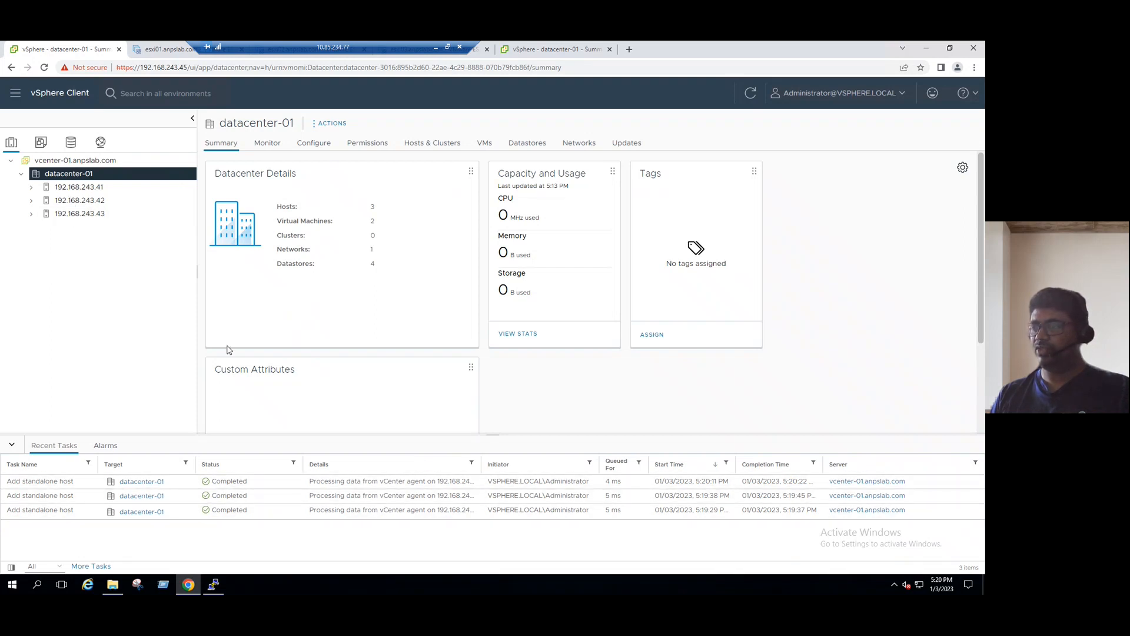
pyautogui.moveTo(386, 483); pyautogui.dragTo(425, 486)
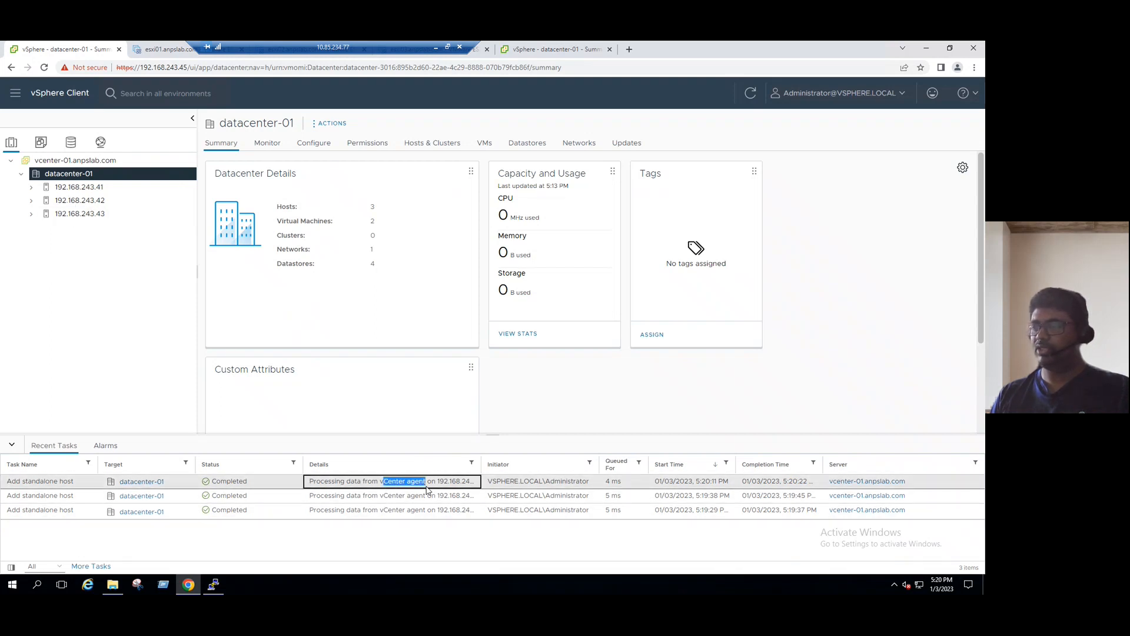
pyautogui.moveTo(481, 464); pyautogui.dragTo(519, 463)
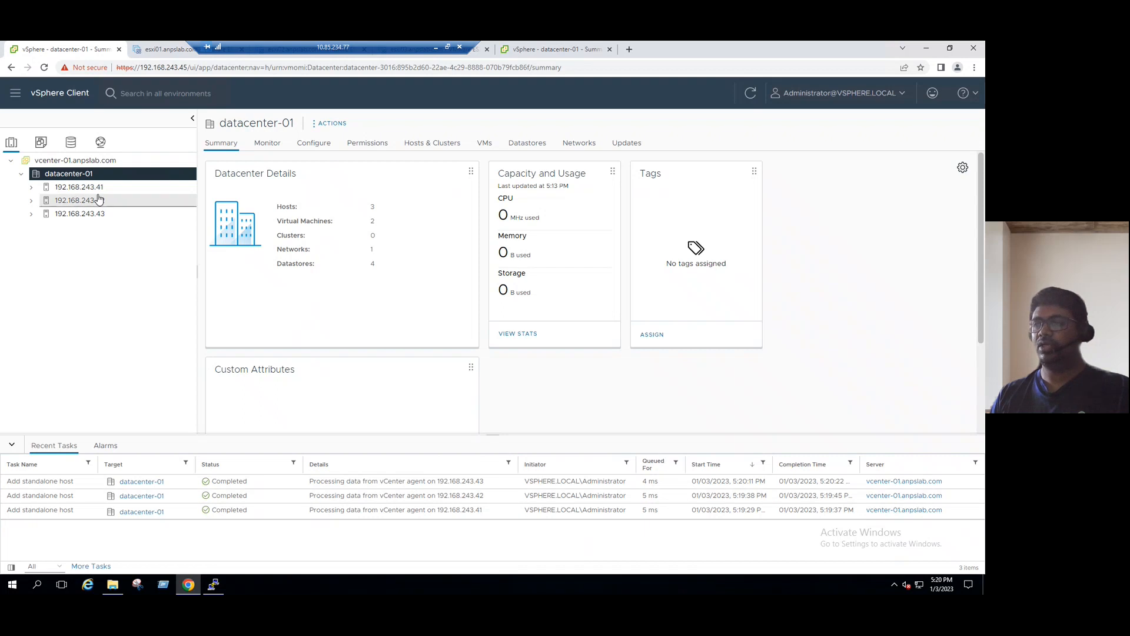
# Expand 192.168.243.41 to show its VMs, select 192.168.243.42, then advance to the title slide.
pyautogui.click(32, 188)
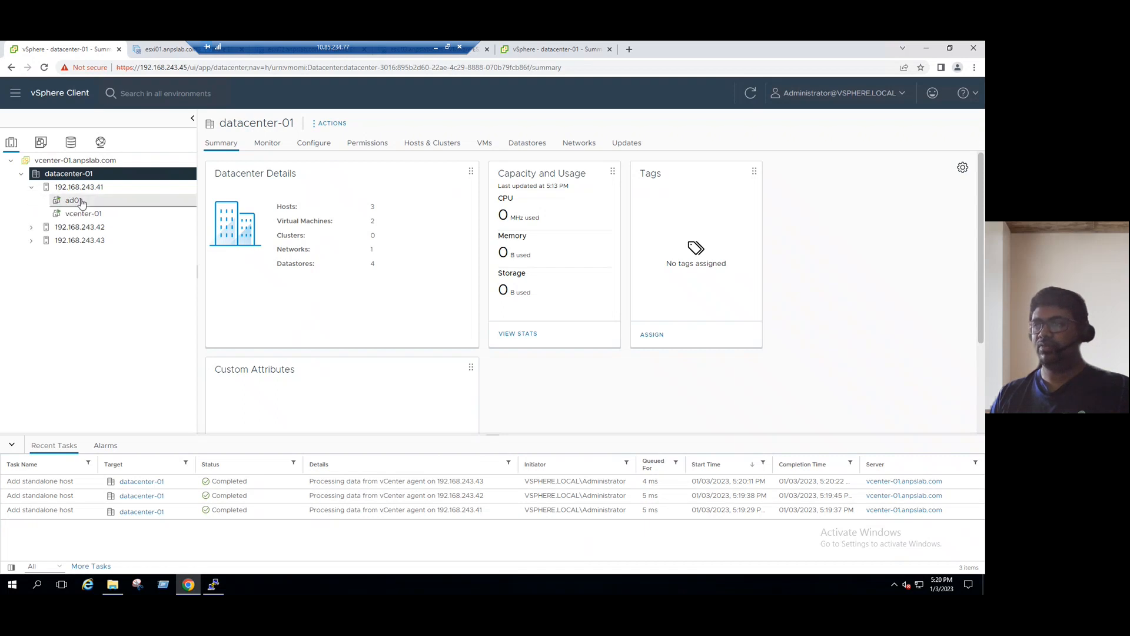
pyautogui.click(68, 228)
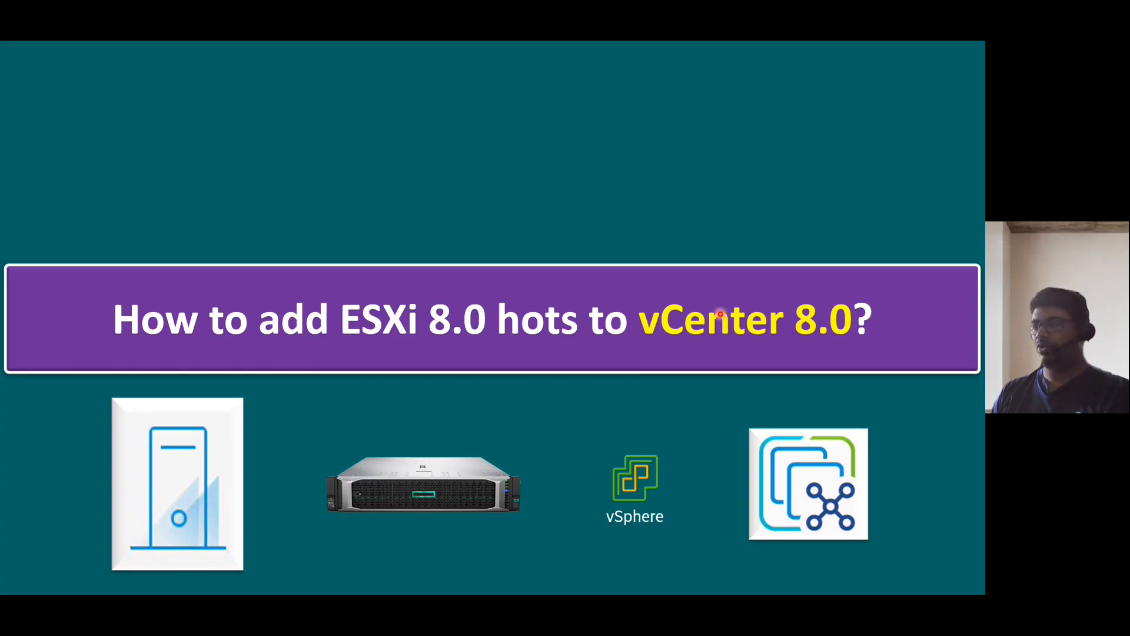
pyautogui.press('Right')
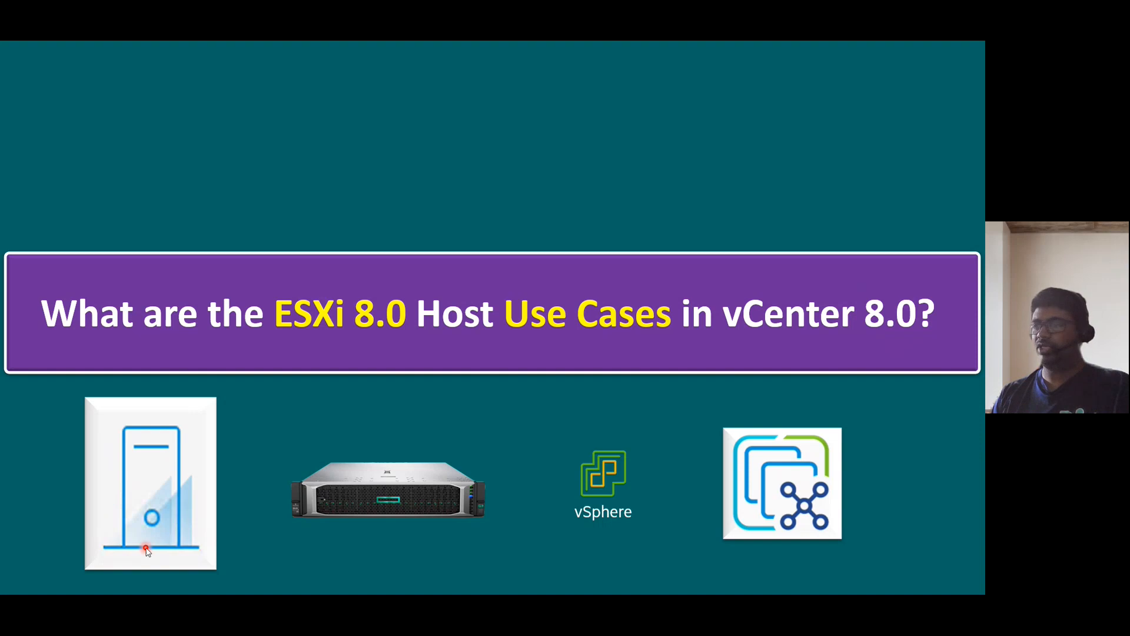
# Show host 192.168.243.42's summary in vSphere, glancing at the use-cases slide in between.
pyautogui.hotkey('alt', 'Tab')
pyautogui.click(223, 145)
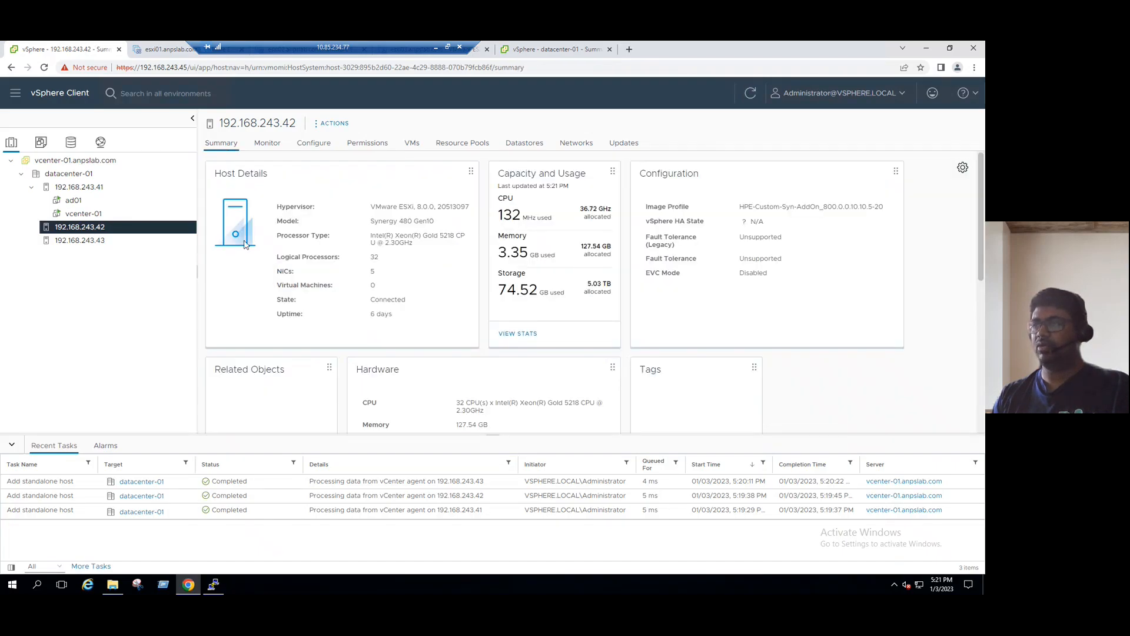
pyautogui.hotkey('alt', 'Tab')
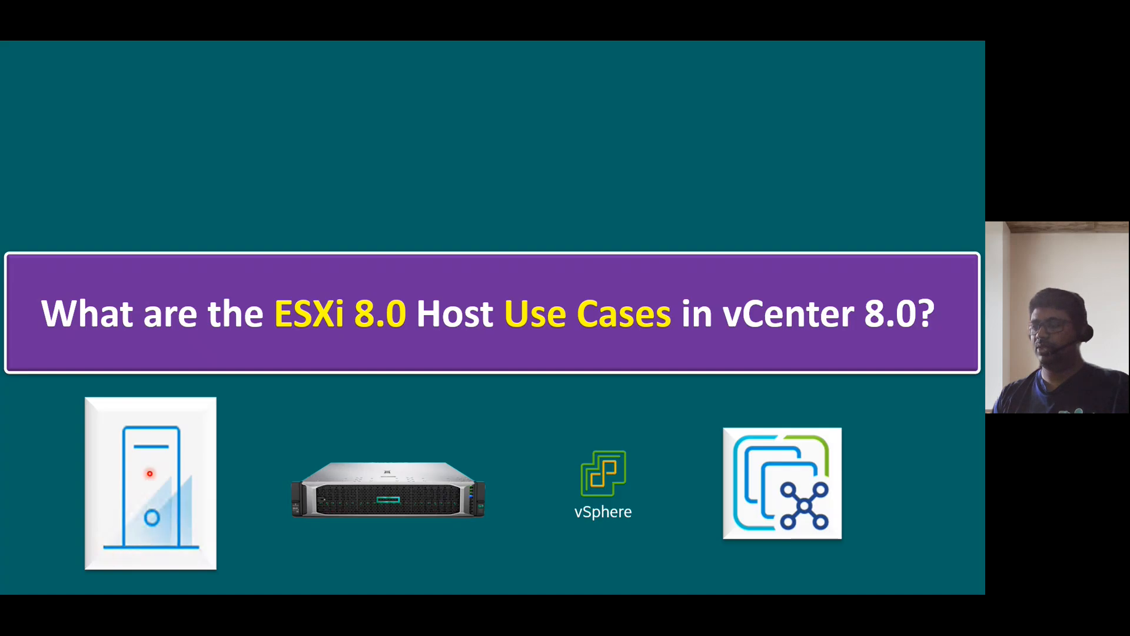
pyautogui.hotkey('alt', 'Tab')
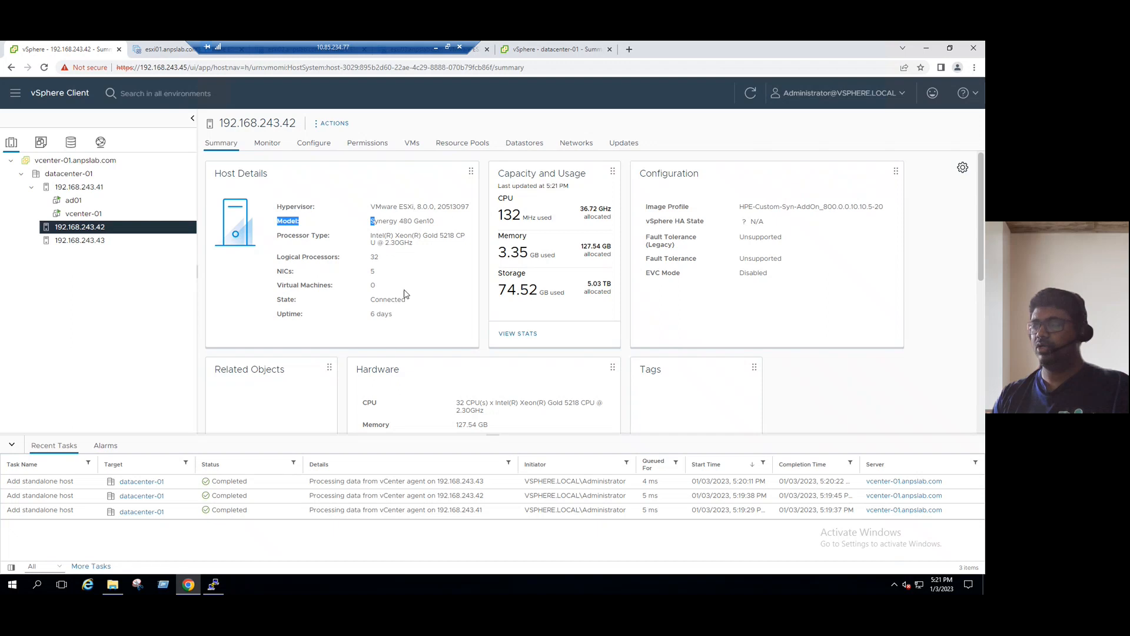
# Bring vSphere back in front of the ESXi shell and open the vcenter-01.anpslab.com summary.
pyautogui.hotkey('alt', 'Tab')
pyautogui.hotkey('alt', 'Tab')
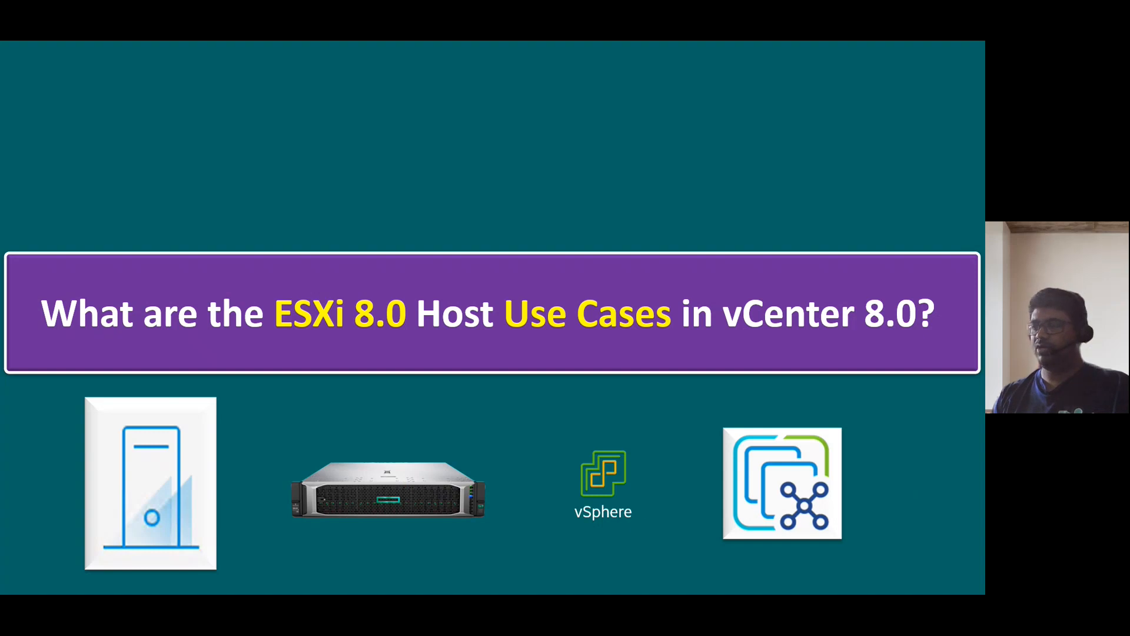
pyautogui.hotkey('alt', 'Tab')
pyautogui.click(106, 279)
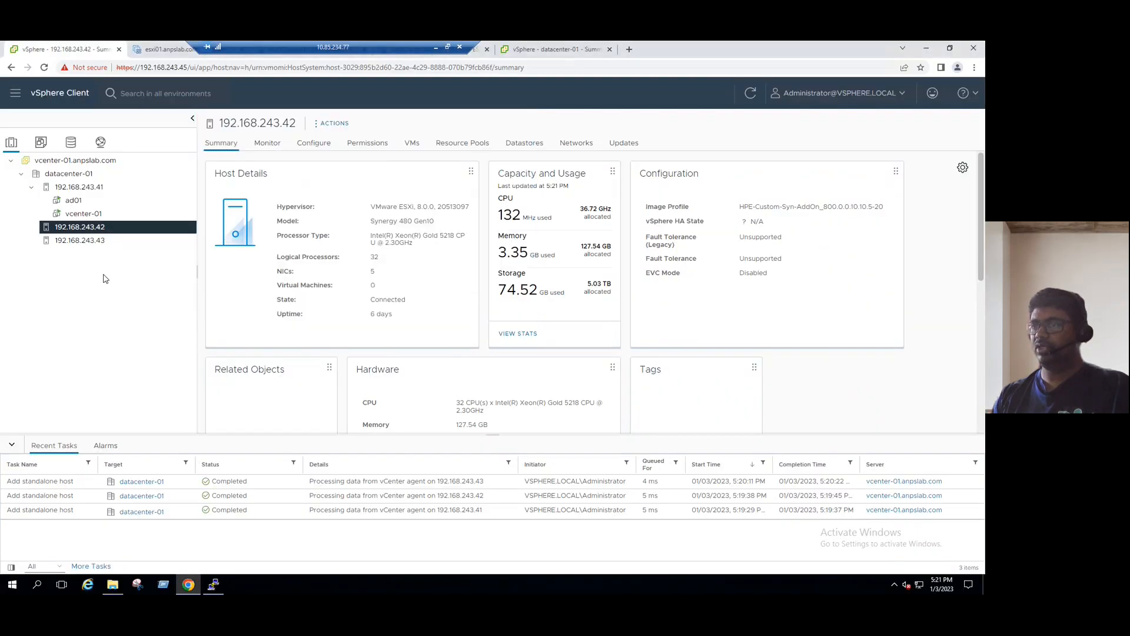
pyautogui.click(69, 164)
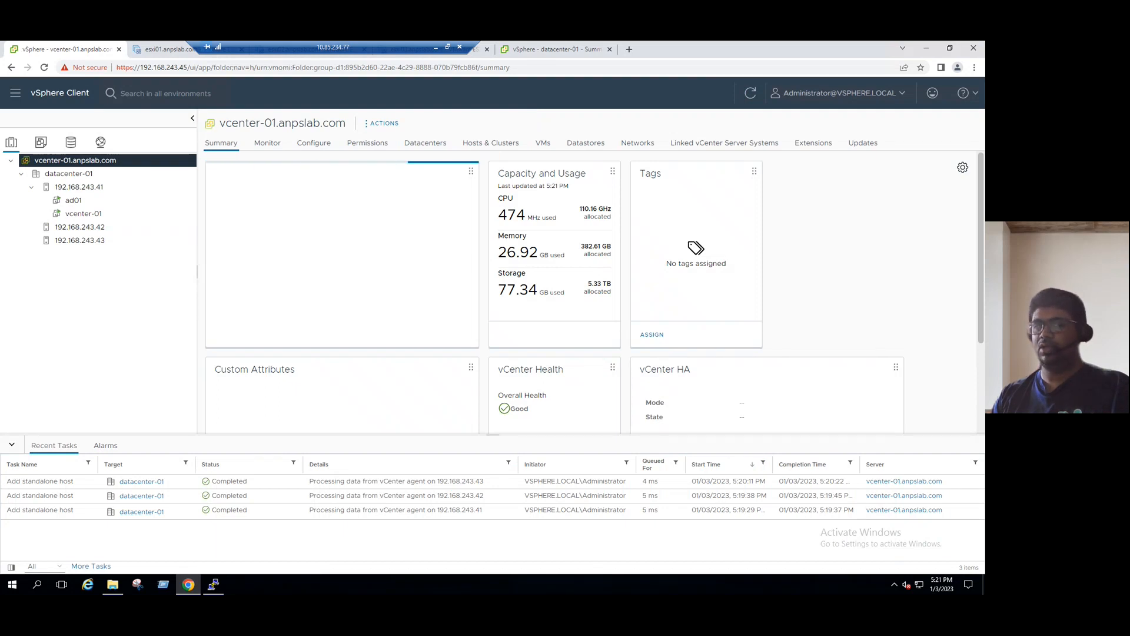
# Show the use-cases slide, then switch to the esxi01.anpslab.com Host Client tab.
pyautogui.hotkey('alt', 'Tab')
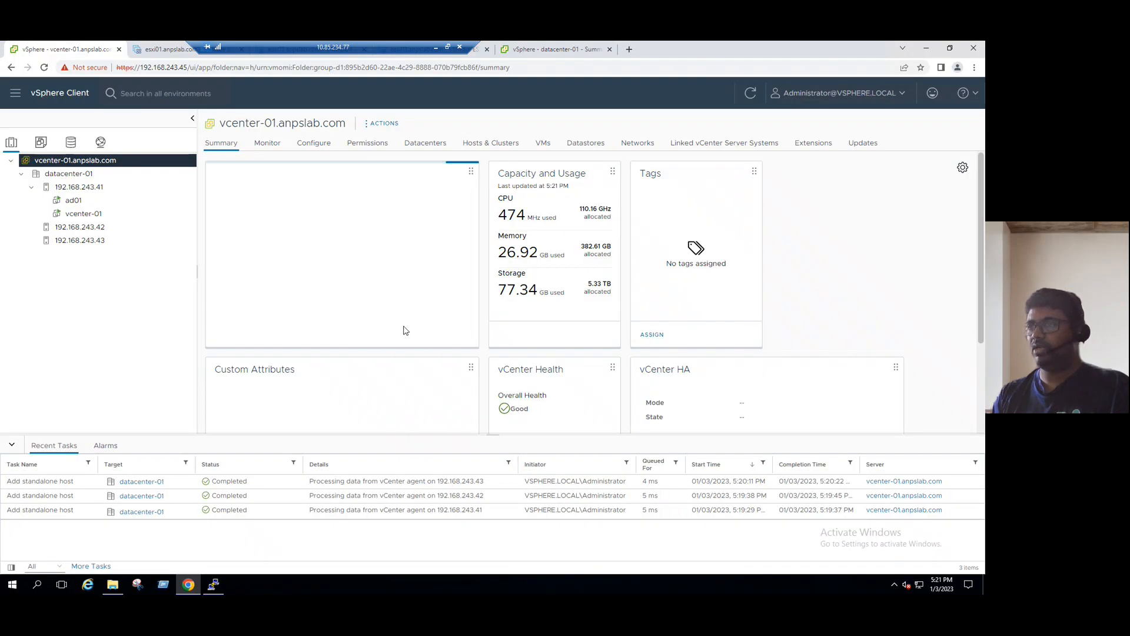
pyautogui.click(169, 51)
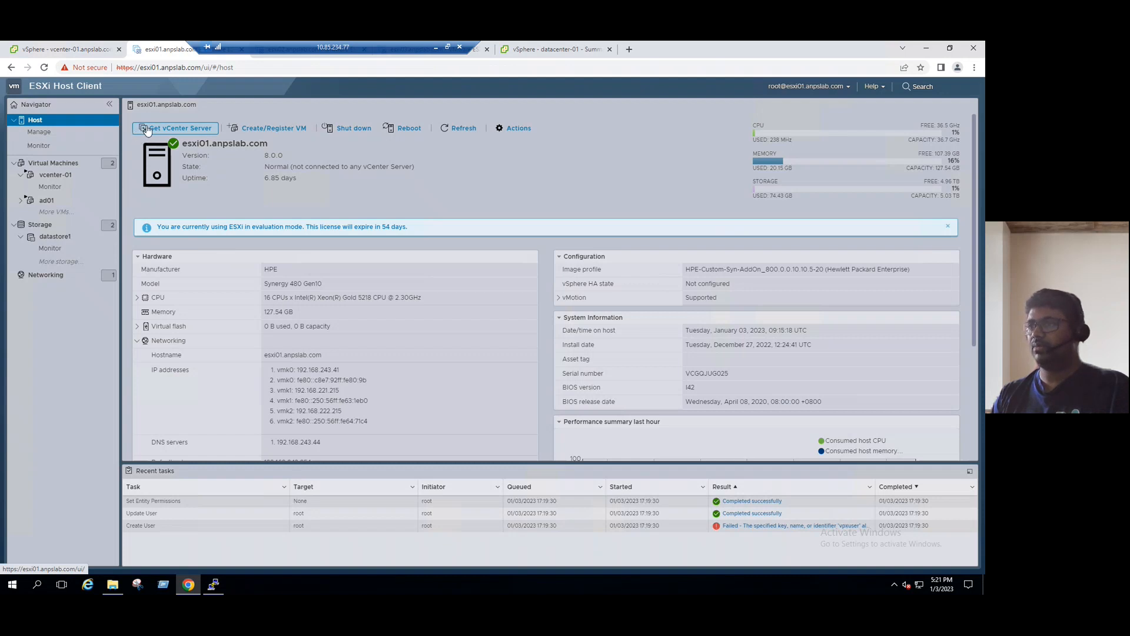
# Log root out of the esxi01 Host Client, then advance the slideshow to Use Case # 1.
pyautogui.click(847, 86)
pyautogui.click(783, 153)
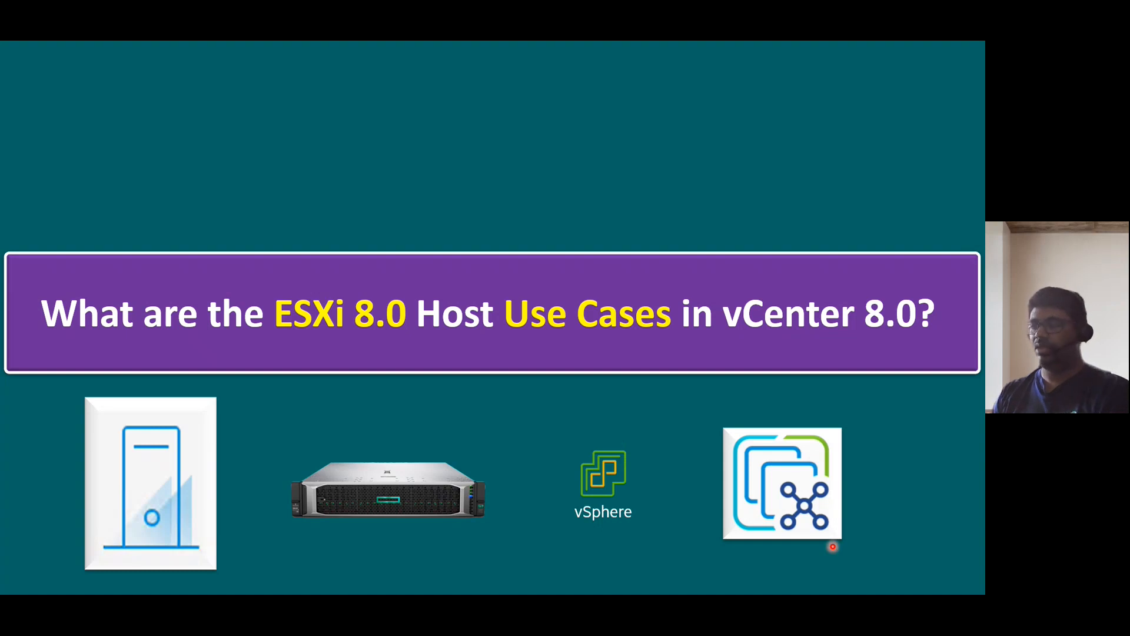
pyautogui.press('Right')
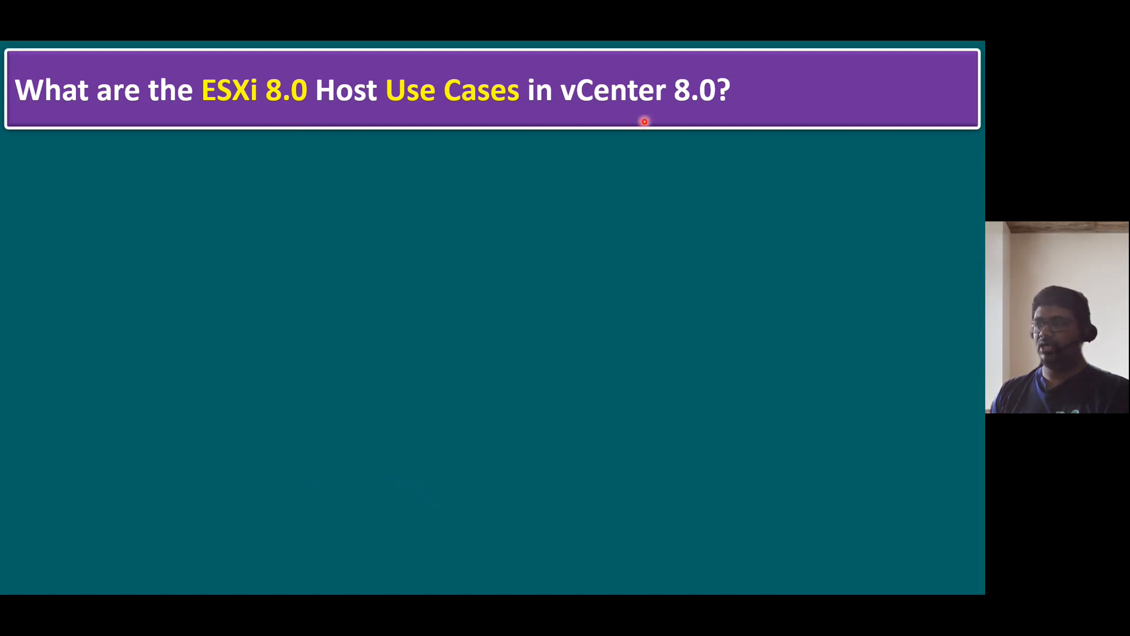
pyautogui.press('Right')
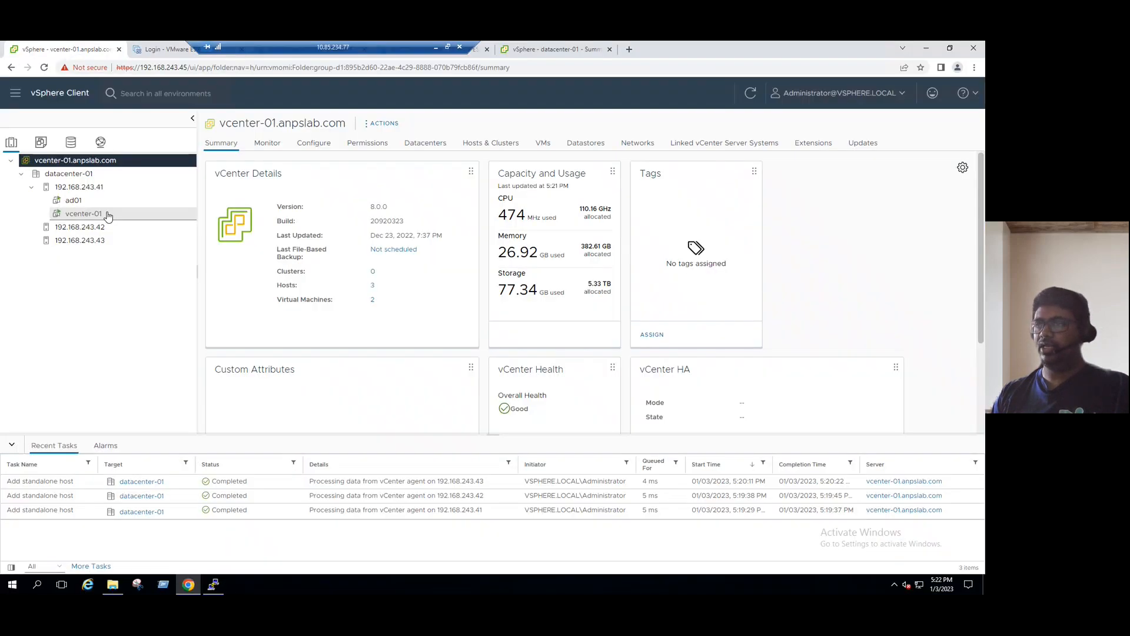
# Open the datacenter-01 summary, reveal Use Case # 2 on the slide, and return to vSphere.
pyautogui.click(71, 174)
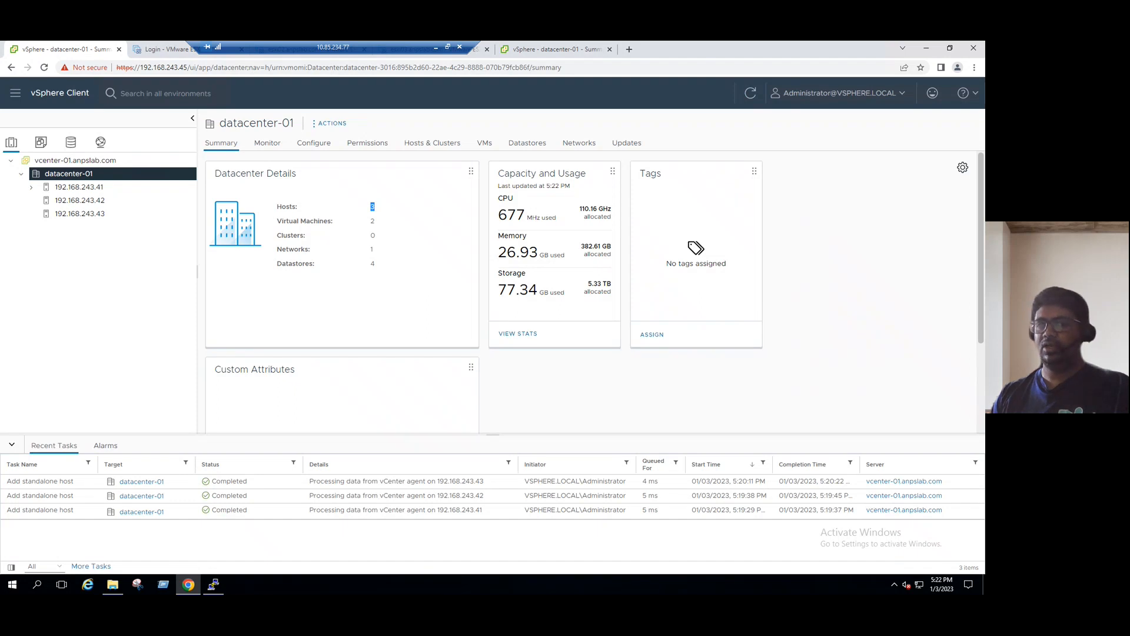
pyautogui.hotkey('alt', 'Tab')
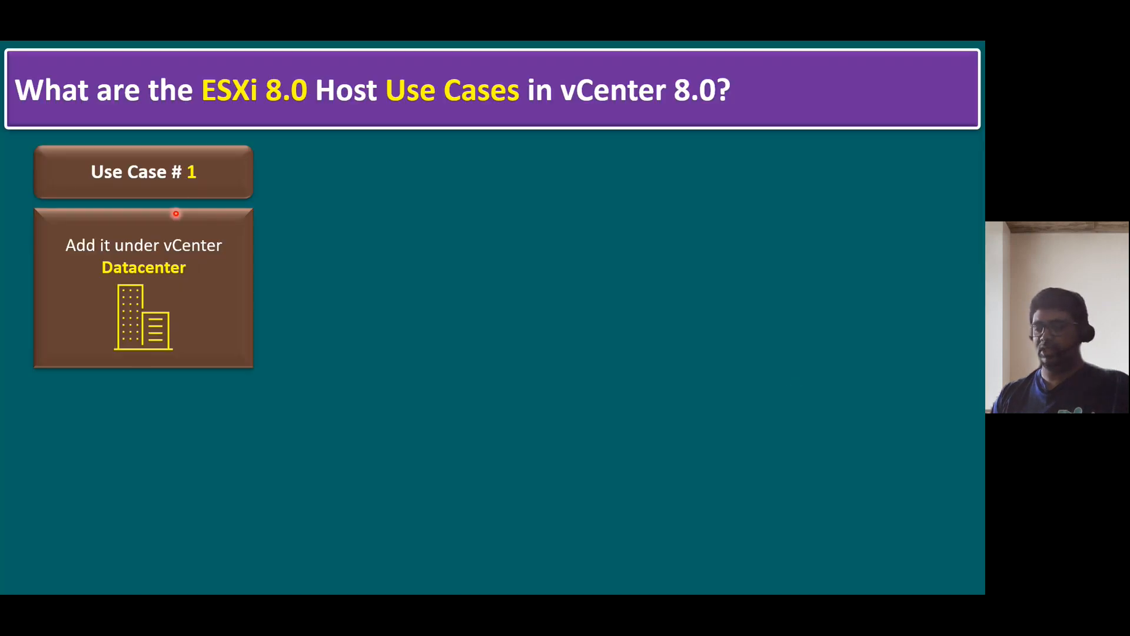
pyautogui.press('Right')
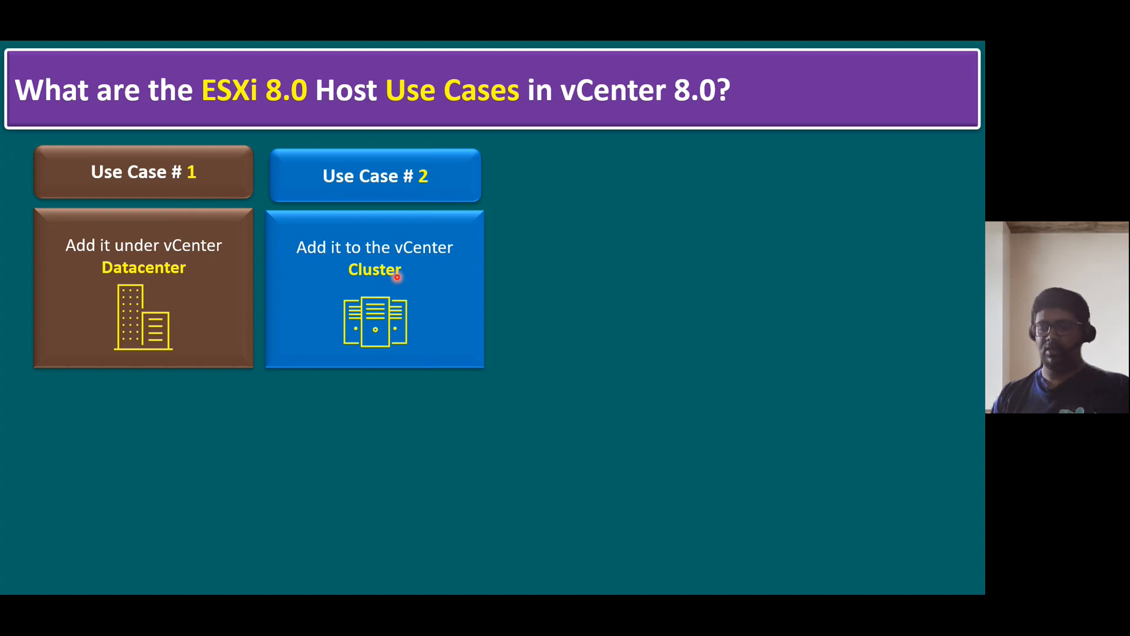
pyautogui.hotkey('alt', 'Tab')
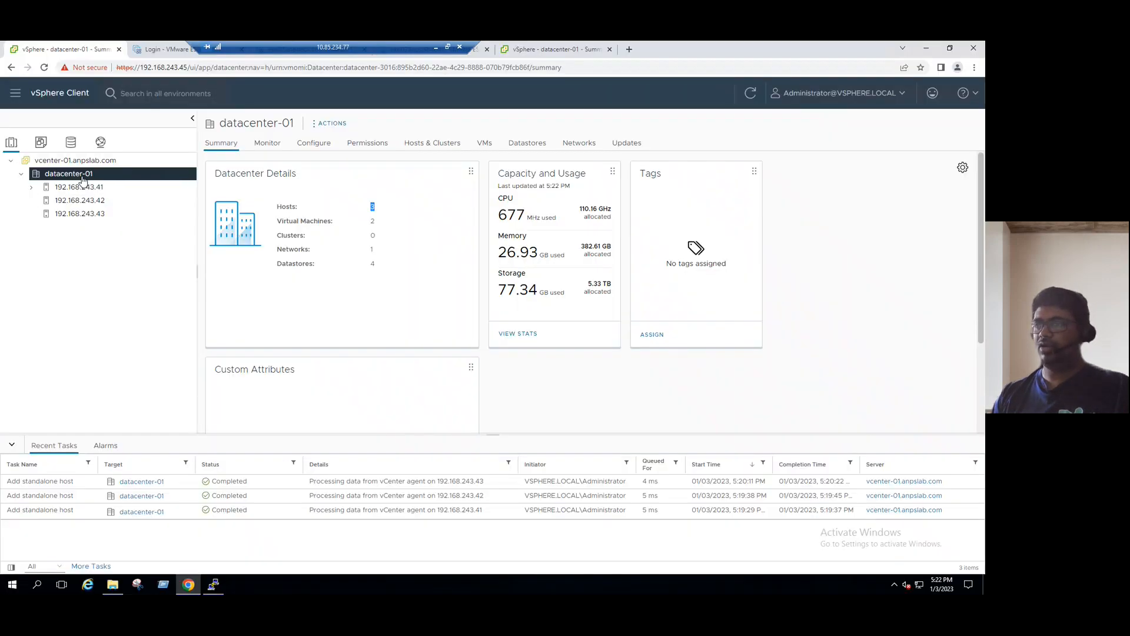
# Create New Cluster in datacenter-01, accepting the default basics and image settings.
pyautogui.rightClick(82, 180)
pyautogui.click(126, 220)
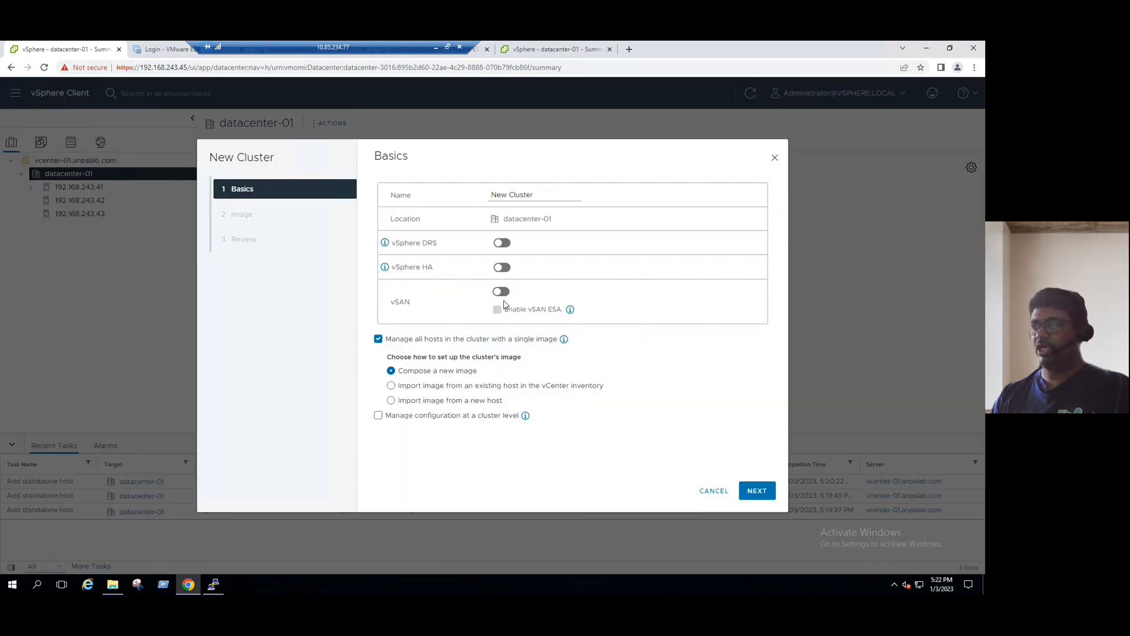
pyautogui.click(757, 491)
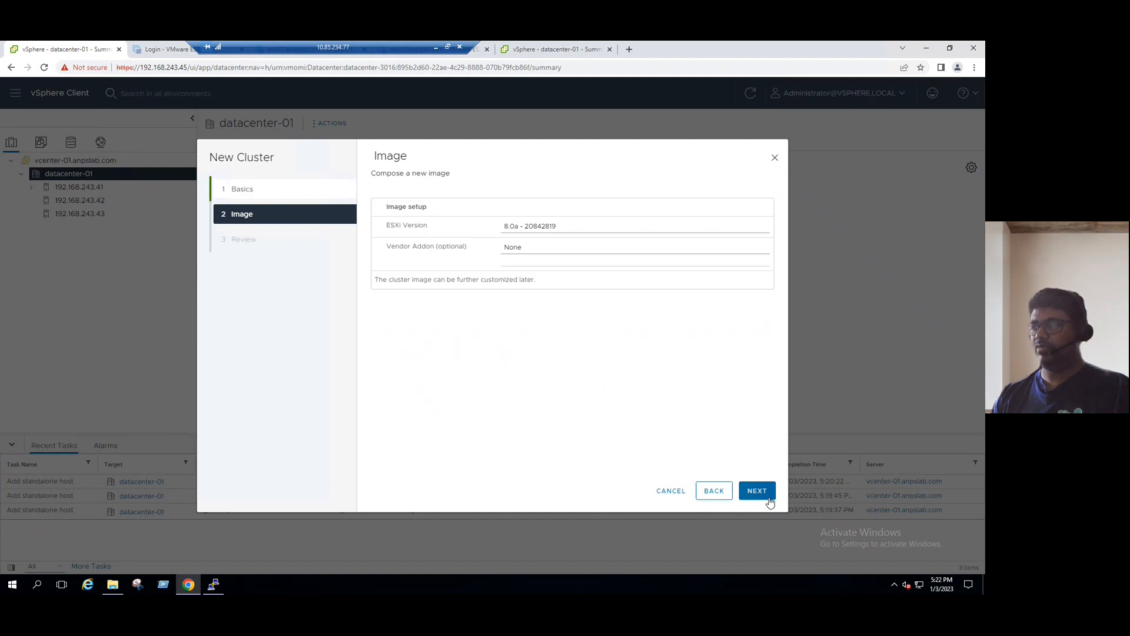
pyautogui.click(757, 491)
pyautogui.click(757, 491)
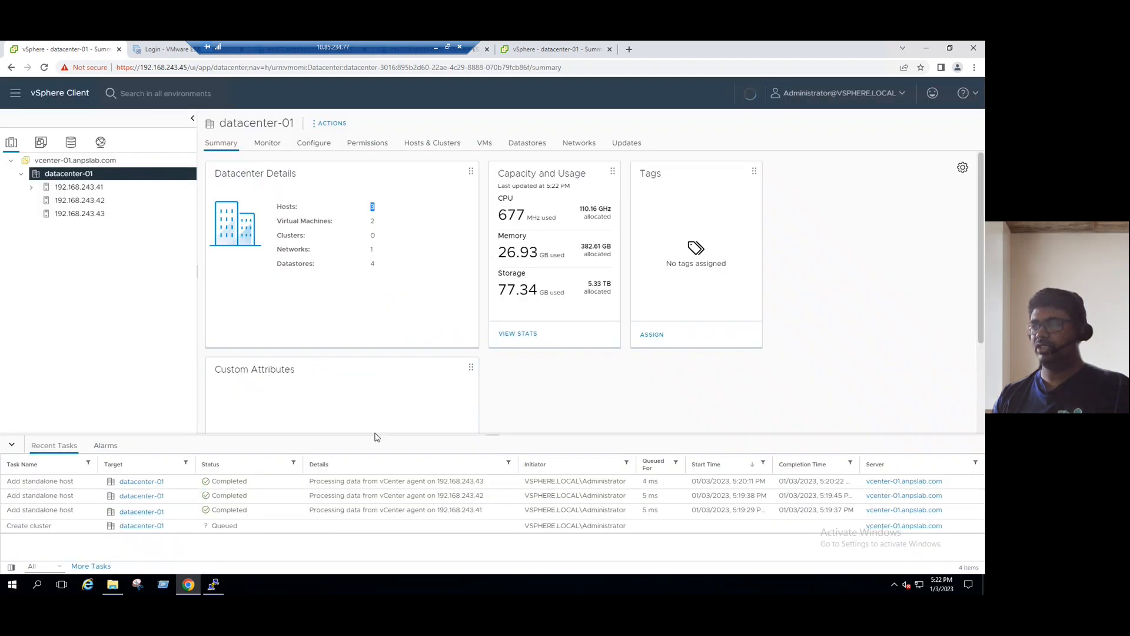
pyautogui.click(31, 187)
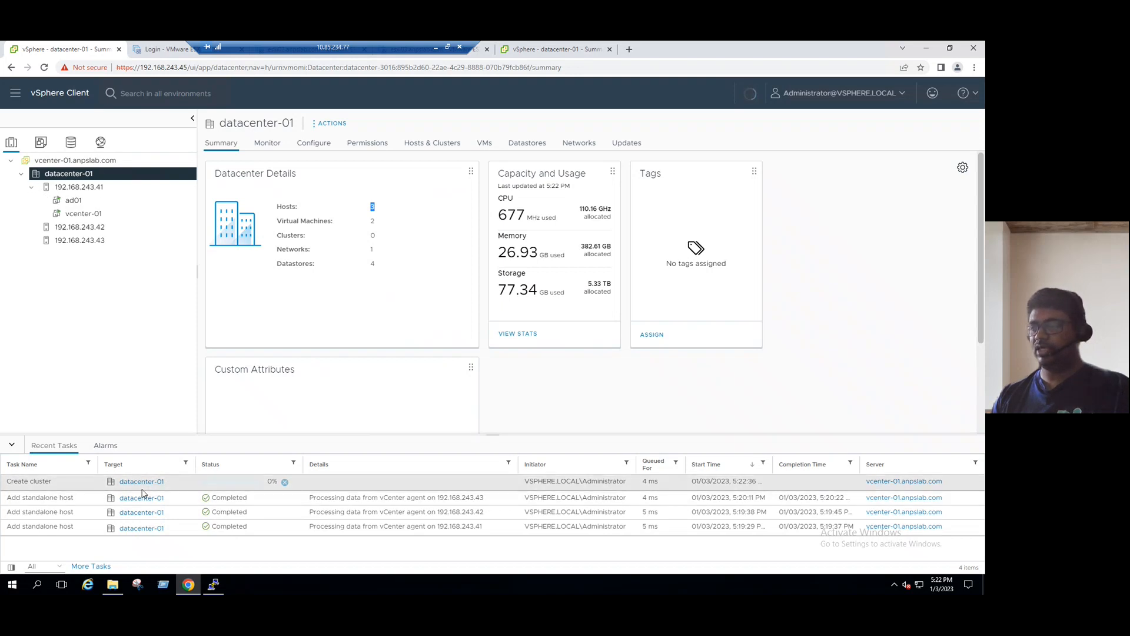
pyautogui.click(32, 187)
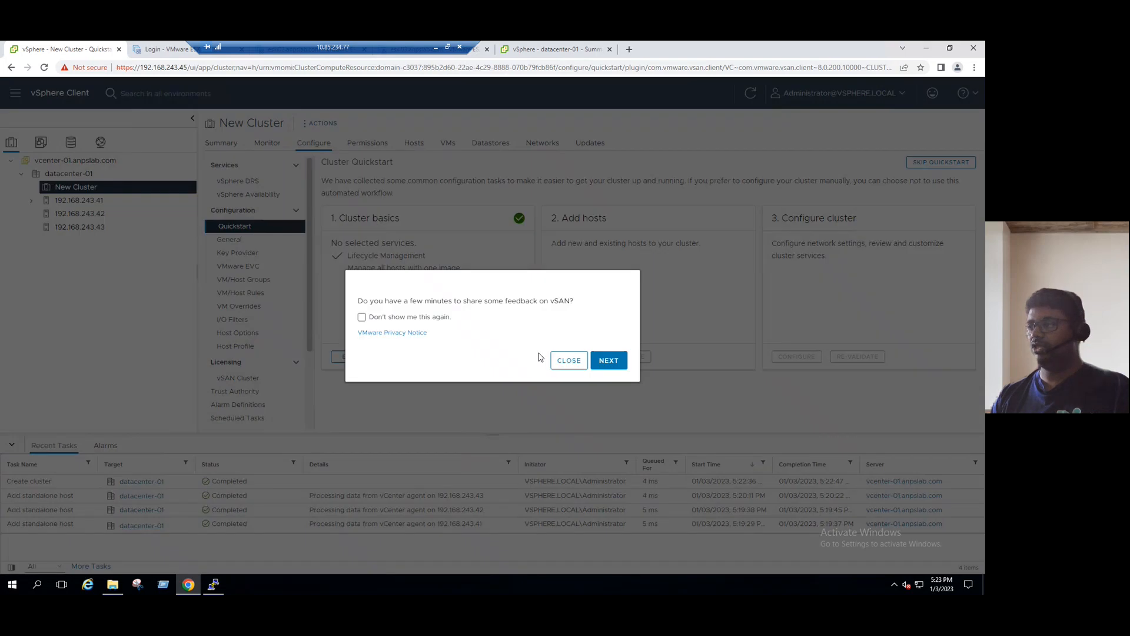
# Close the vSAN feedback prompt and view New Cluster's summary showing 0 hosts and processors.
pyautogui.moveTo(412, 302); pyautogui.dragTo(578, 361)
pyautogui.click(571, 361)
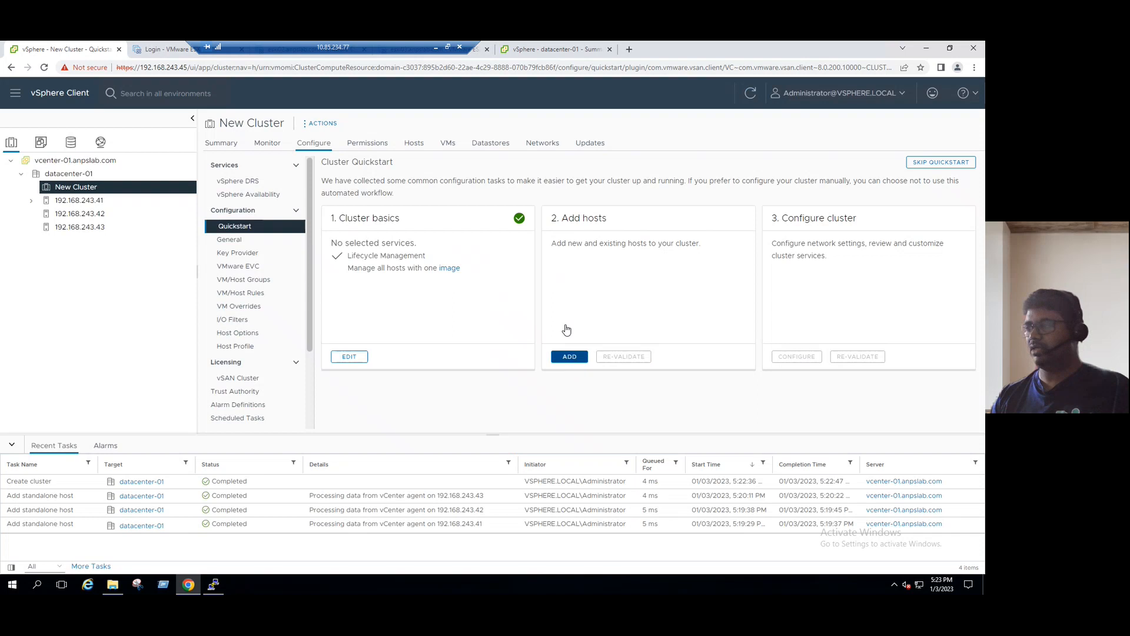
pyautogui.click(221, 142)
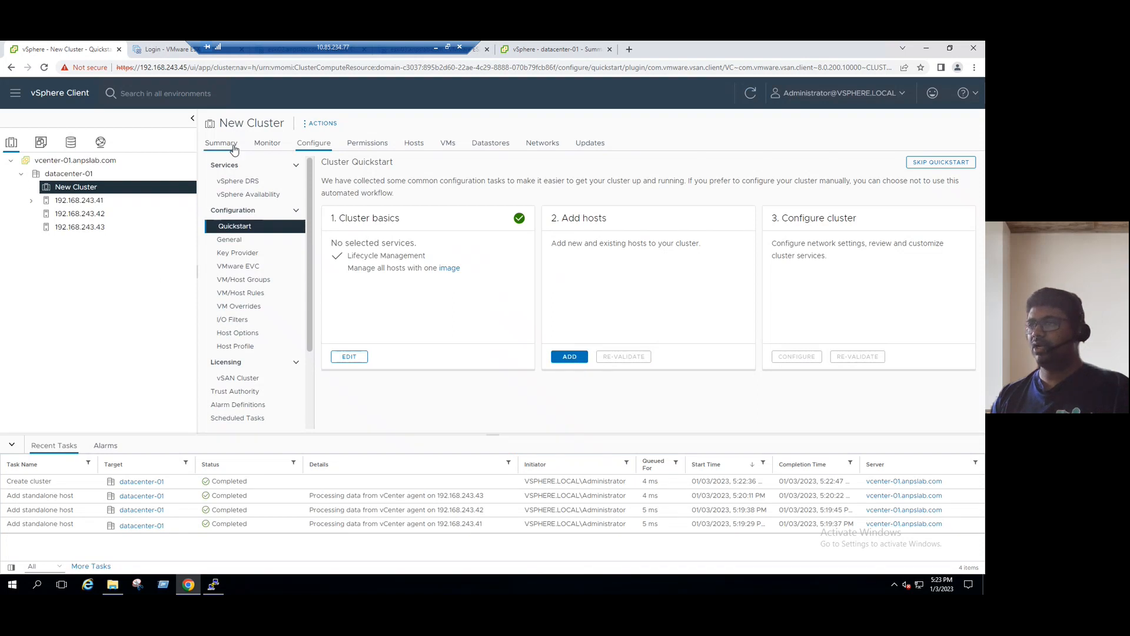
pyautogui.moveTo(383, 210); pyautogui.dragTo(368, 207)
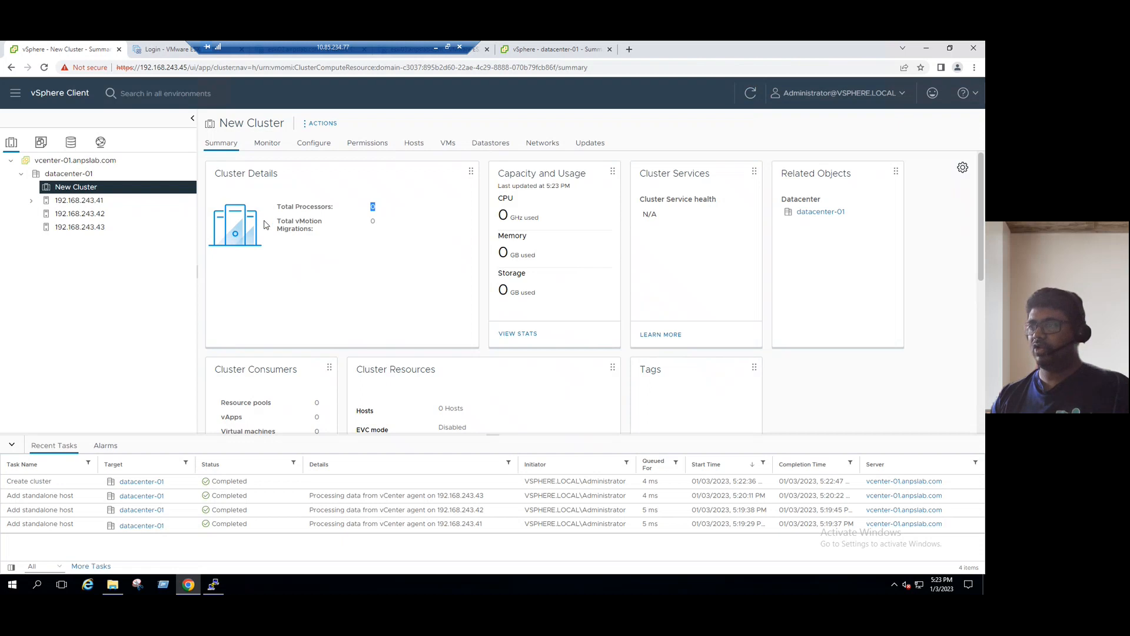
# Drag host 192.168.243.43 into New Cluster and confirm its summary shows 1 host and 16 processors.
pyautogui.click(29, 201)
pyautogui.click(79, 254)
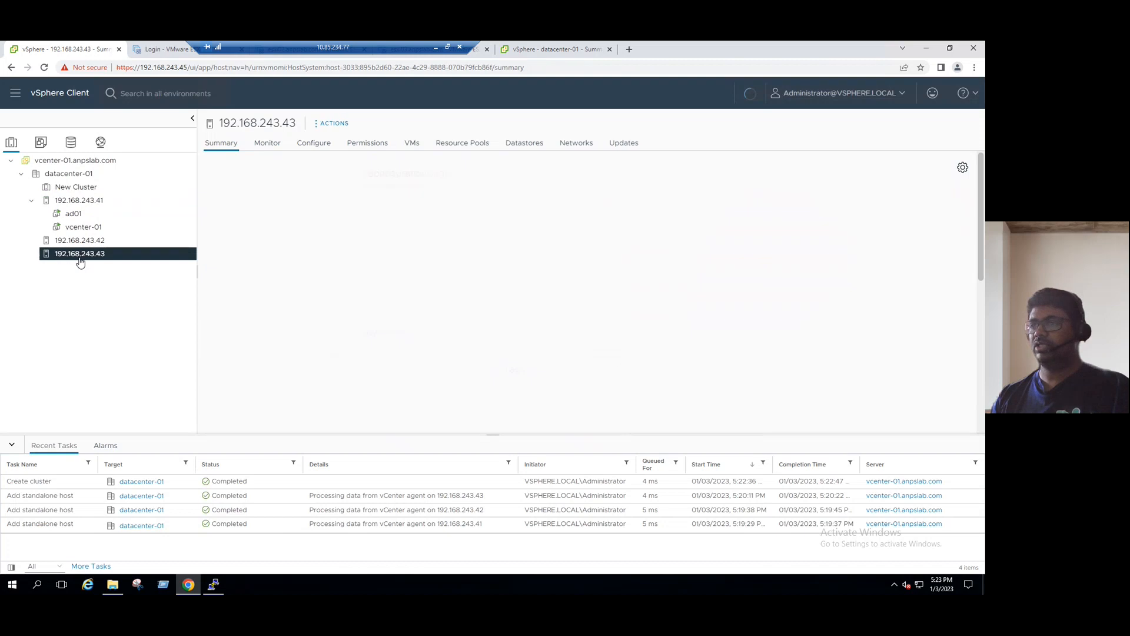
pyautogui.moveTo(81, 252); pyautogui.dragTo(92, 194)
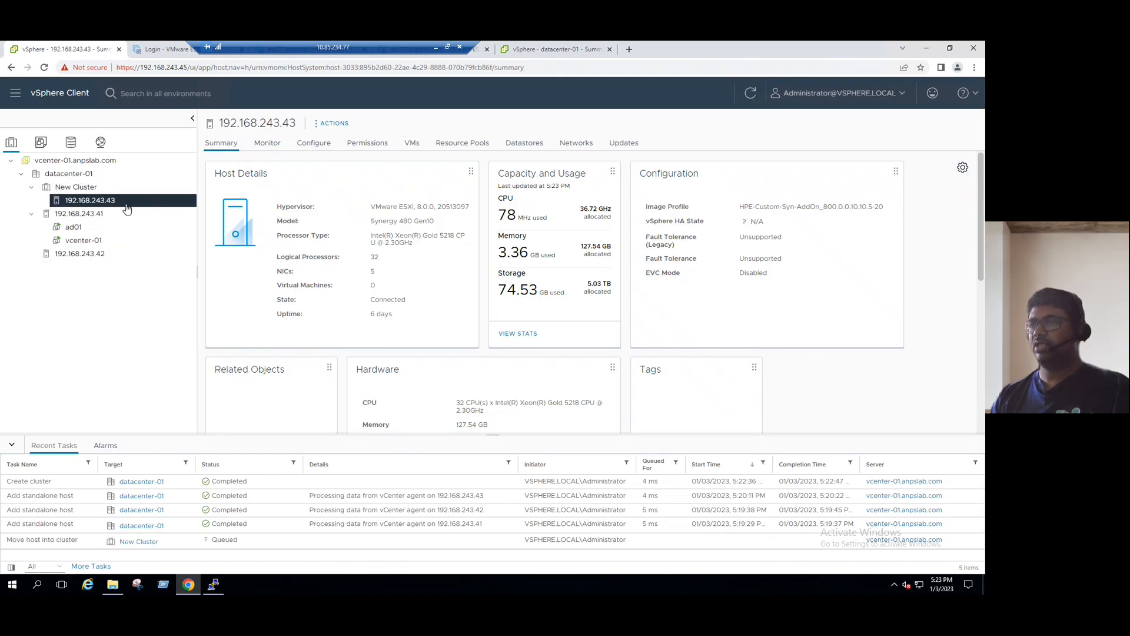
pyautogui.click(85, 187)
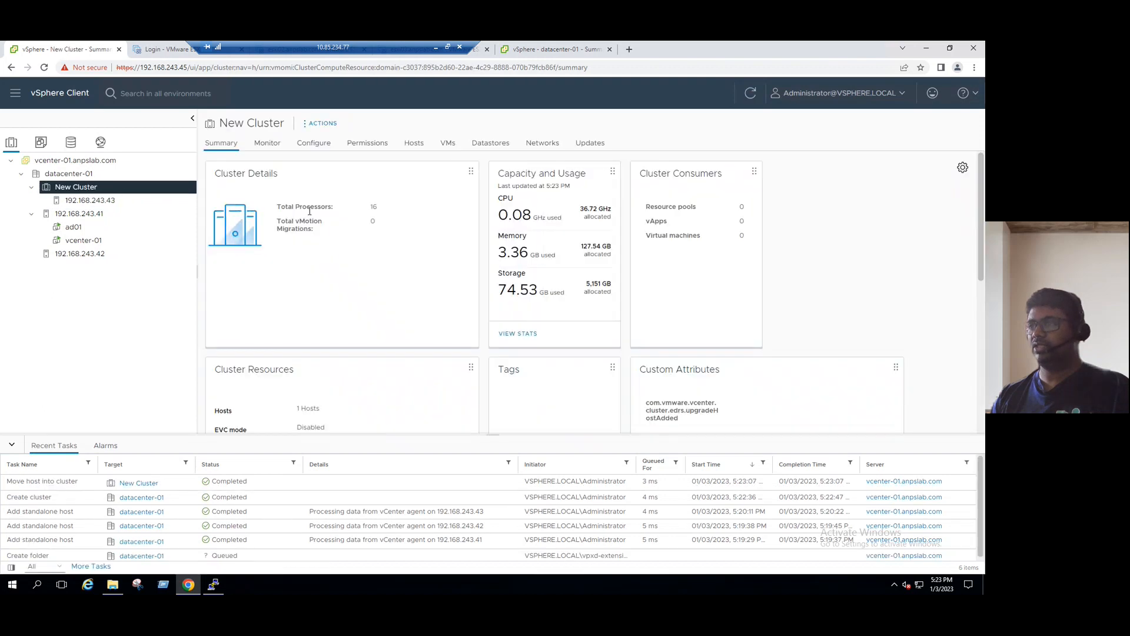
pyautogui.doubleClick(373, 207)
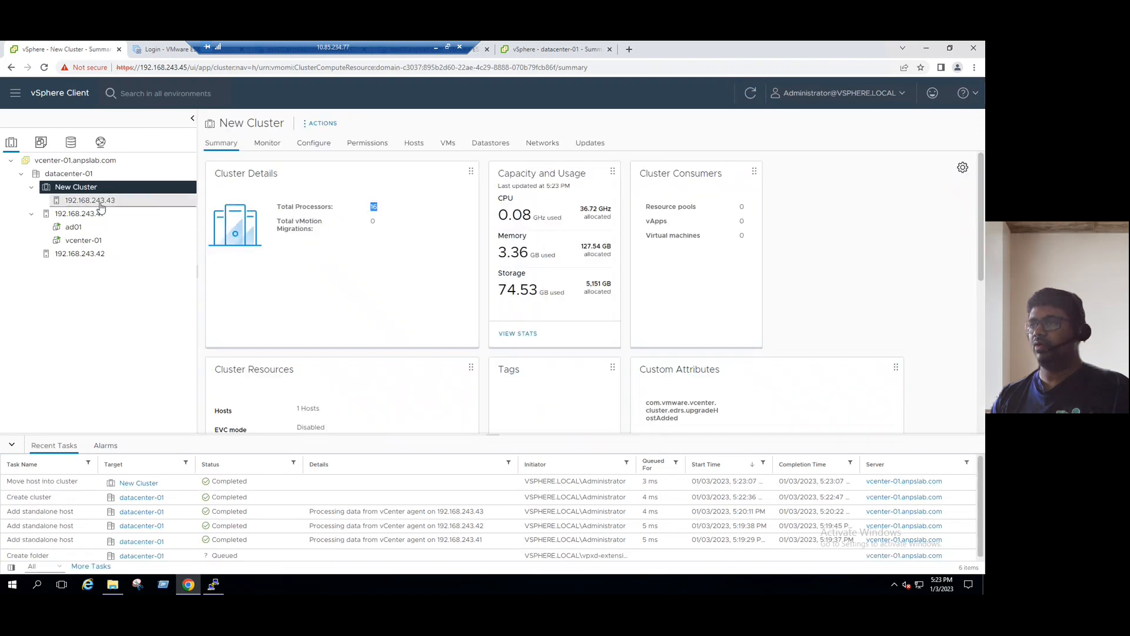